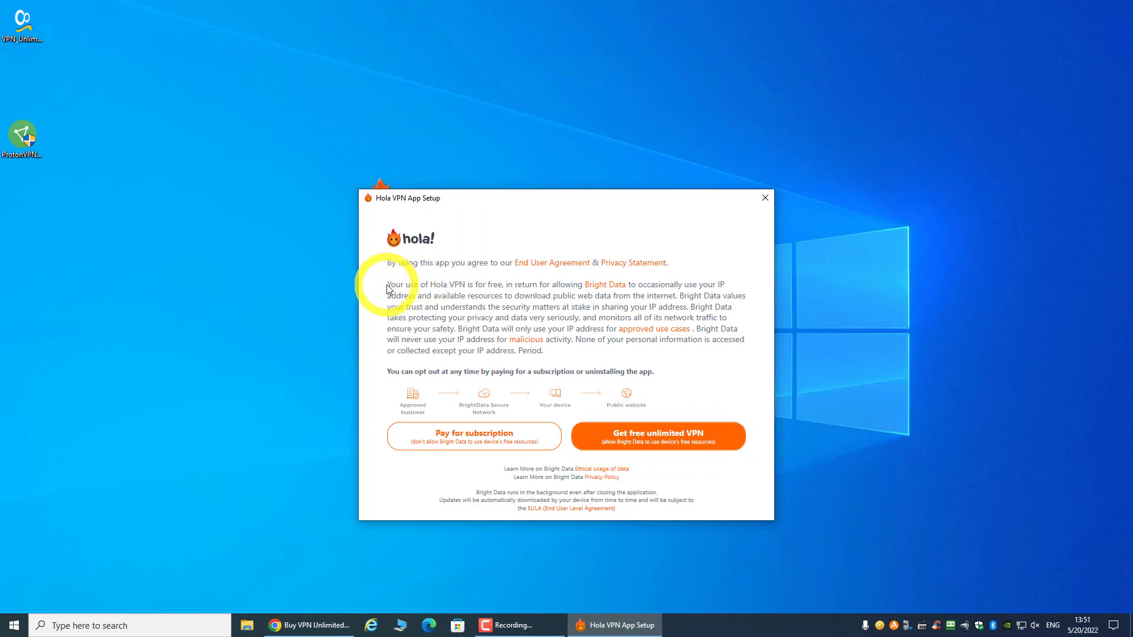
# Review the Hola VPN setup terms and check the existing Speedtest result in Chrome as a baseline
pyautogui.moveTo(374, 288); pyautogui.dragTo(353, 260)
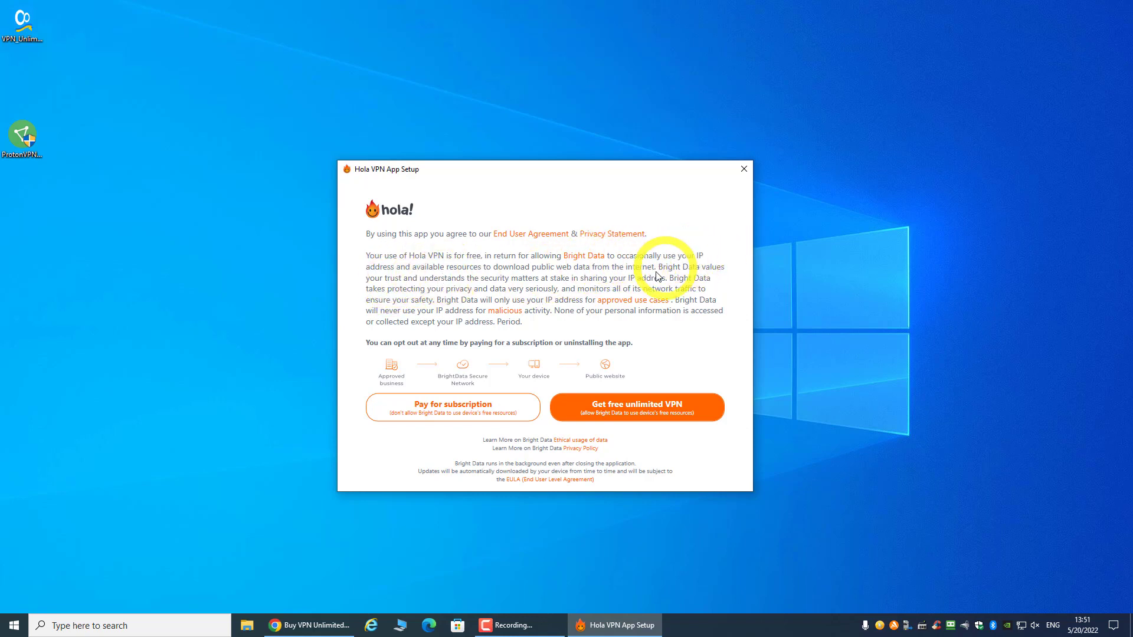
pyautogui.click(630, 417)
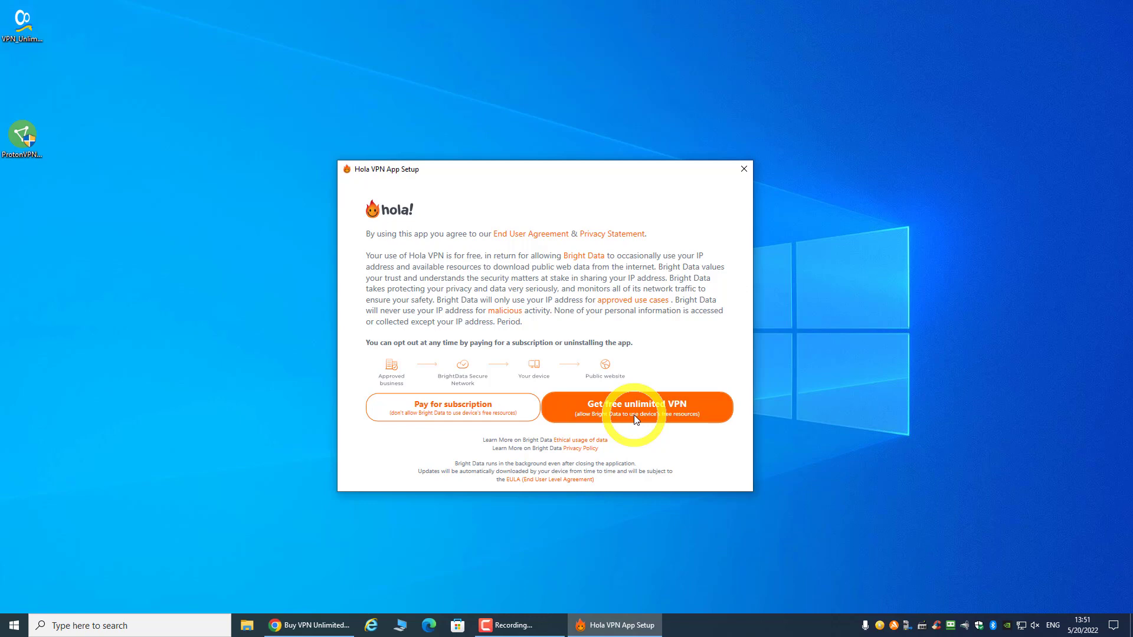
pyautogui.click(305, 624)
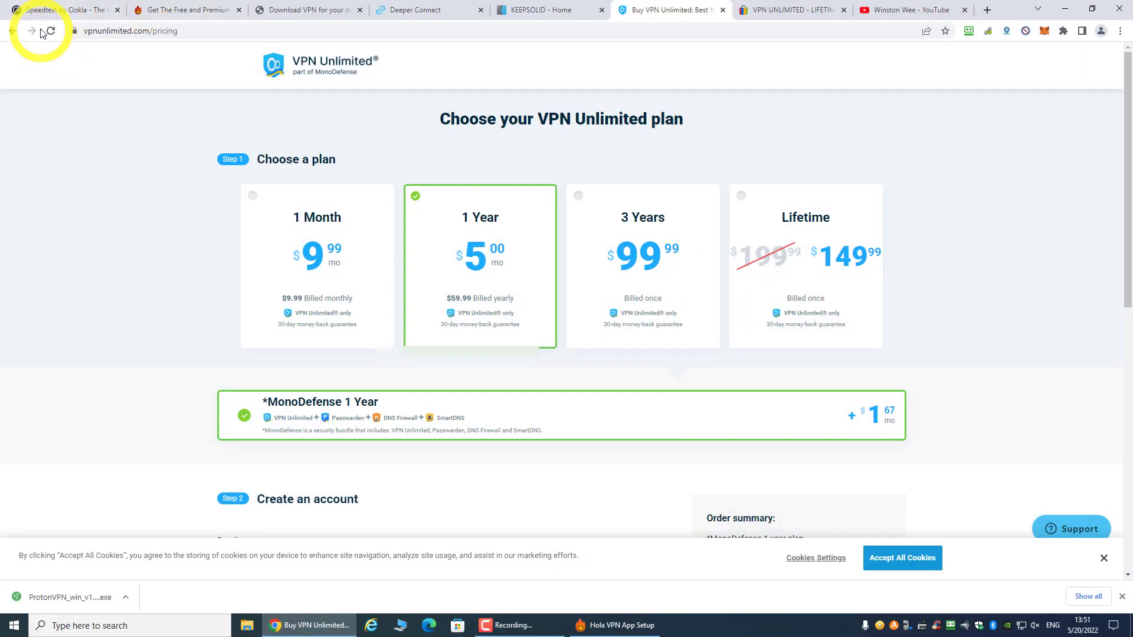
pyautogui.click(33, 10)
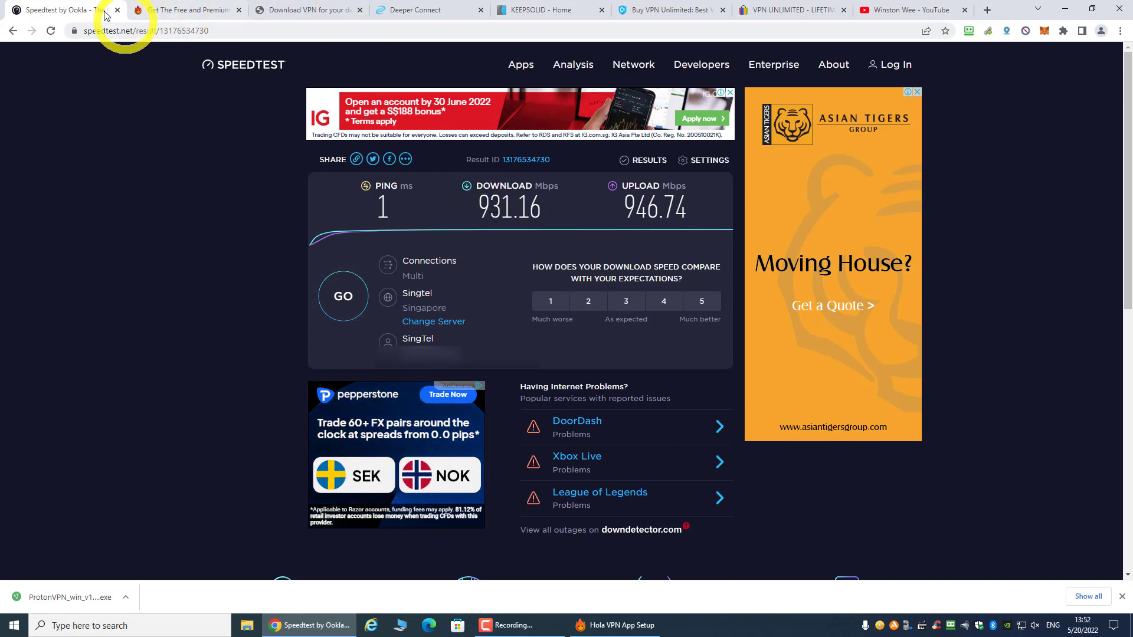
pyautogui.click(1063, 10)
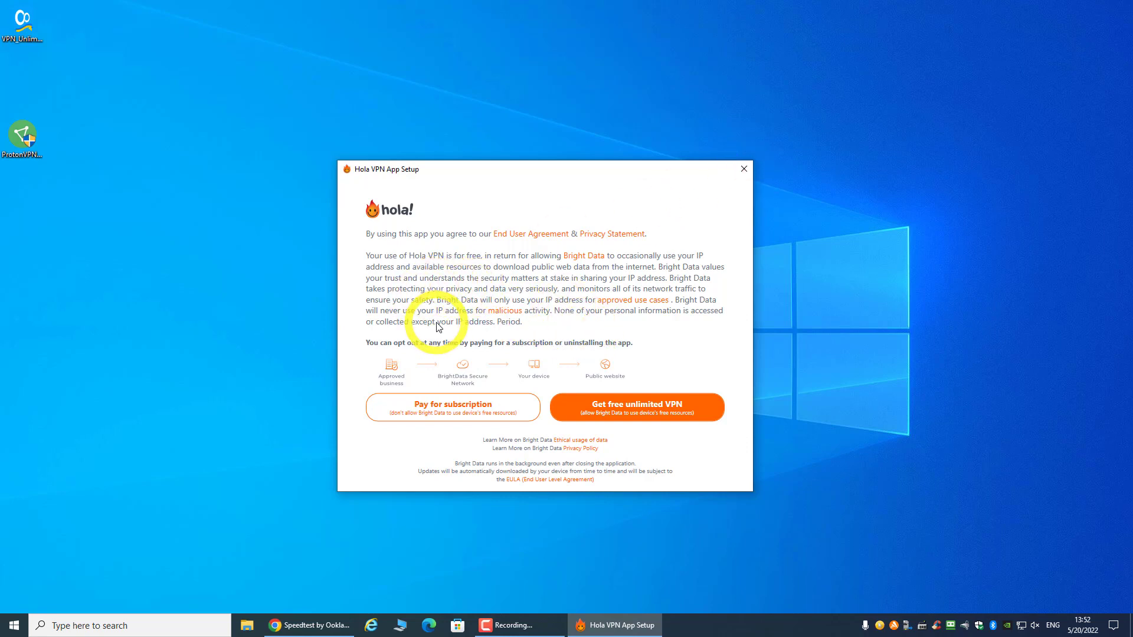
# Cancel the Hola VPN installation and delete its setup file from the desktop, retrying if the file is in use
pyautogui.click(744, 169)
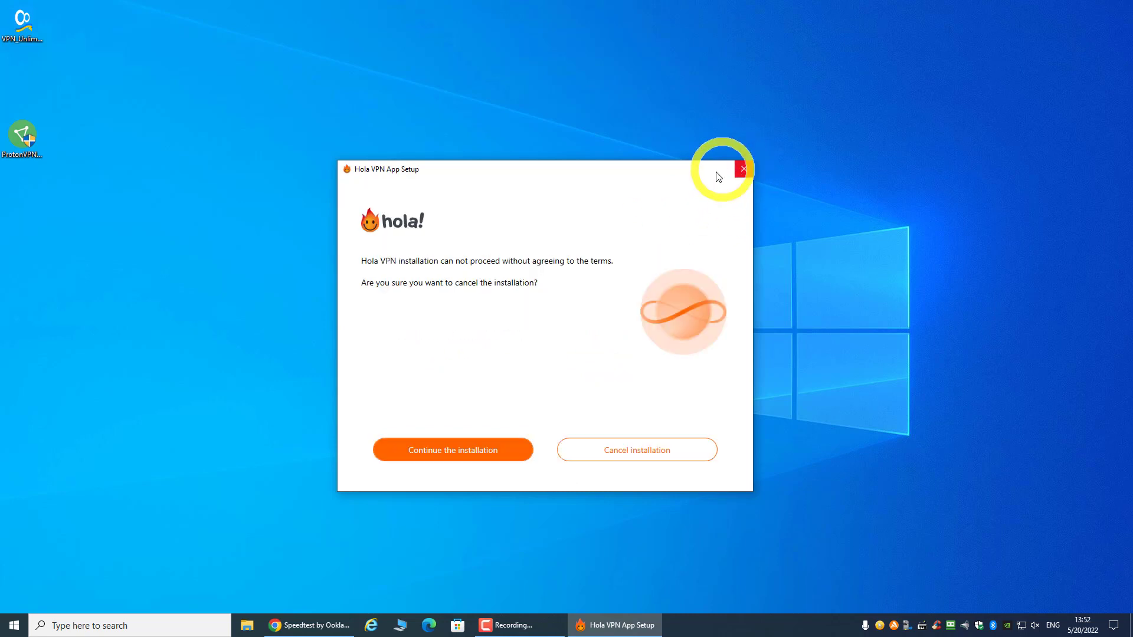
pyautogui.click(615, 450)
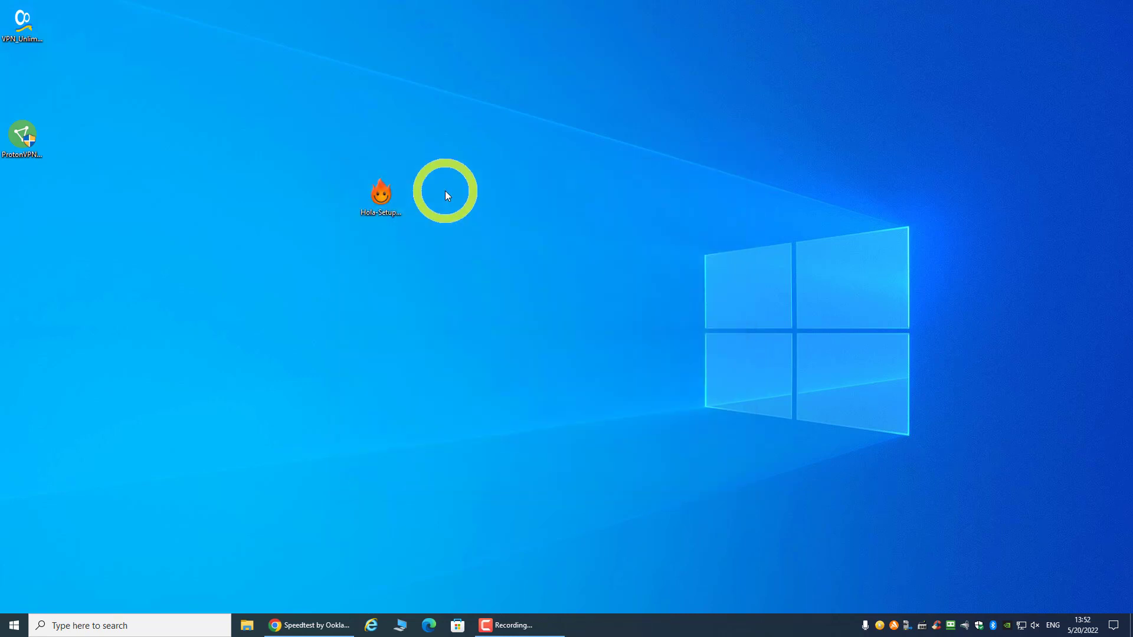
pyautogui.click(383, 195)
pyautogui.press('Delete')
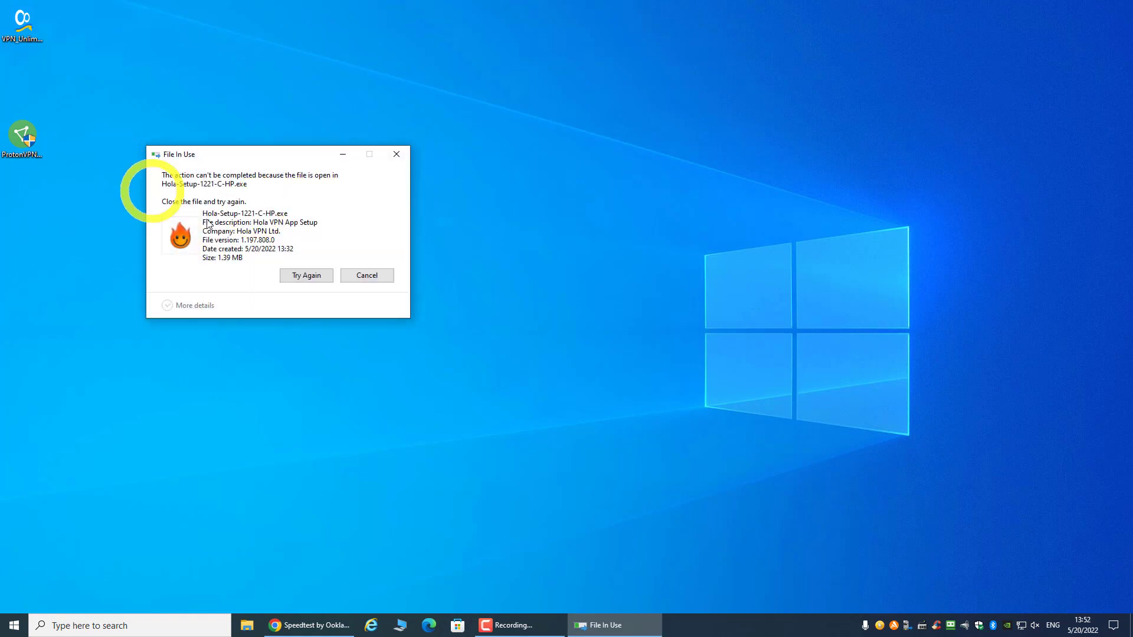
pyautogui.click(307, 275)
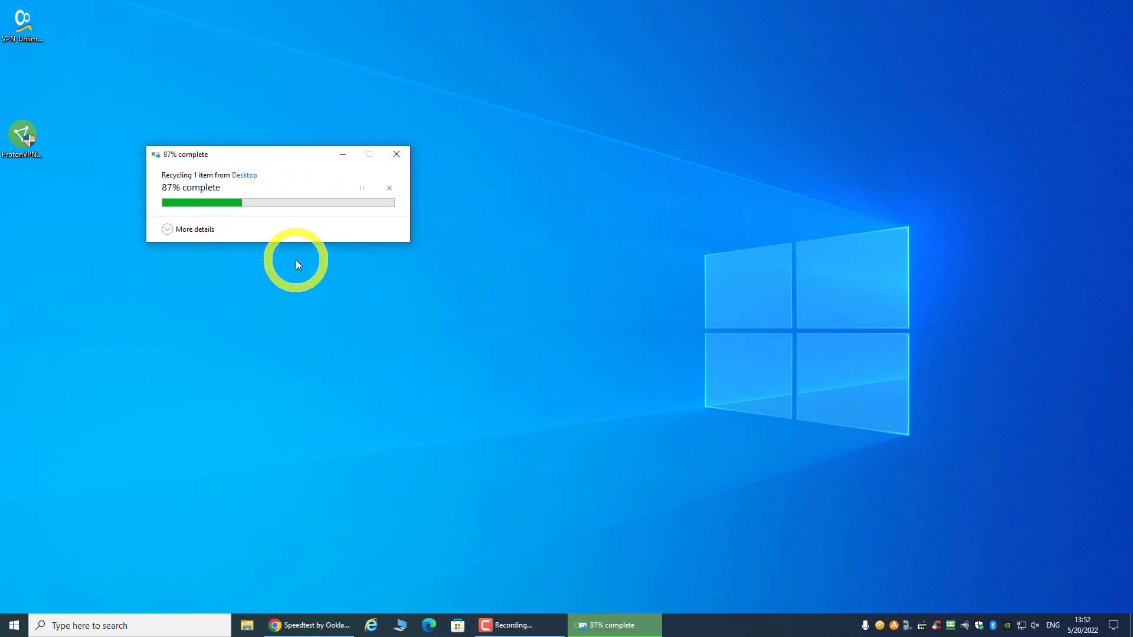
# Install ProtonVPN with English (United States) as the setup language and delete the installer from the desktop
pyautogui.moveTo(27, 142); pyautogui.dragTo(466, 221)
pyautogui.doubleClick(467, 211)
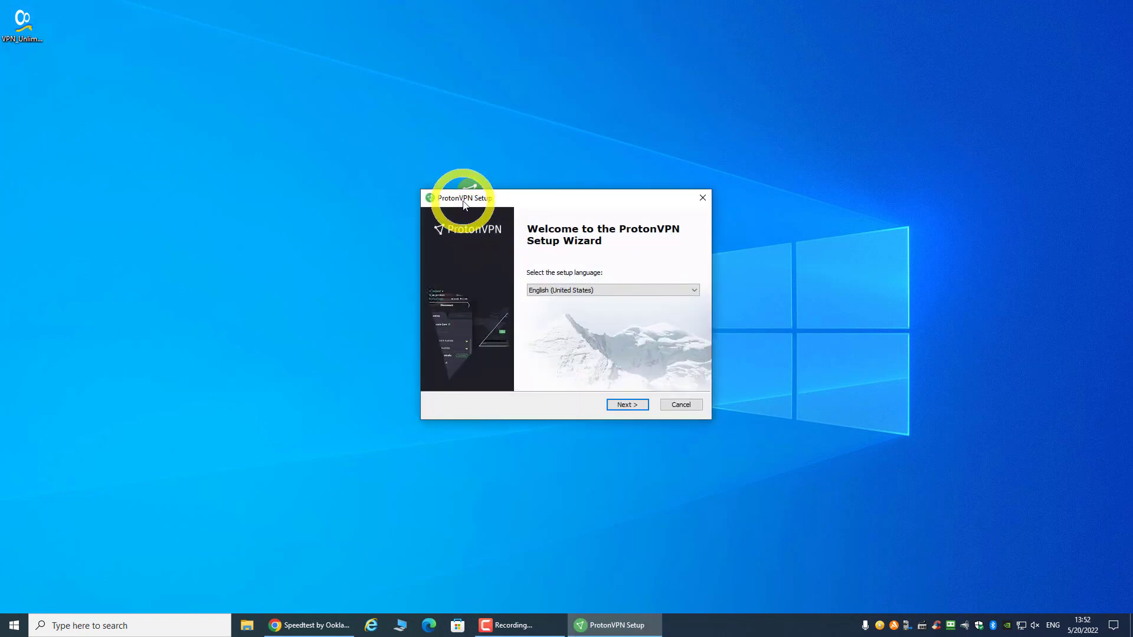
pyautogui.click(628, 405)
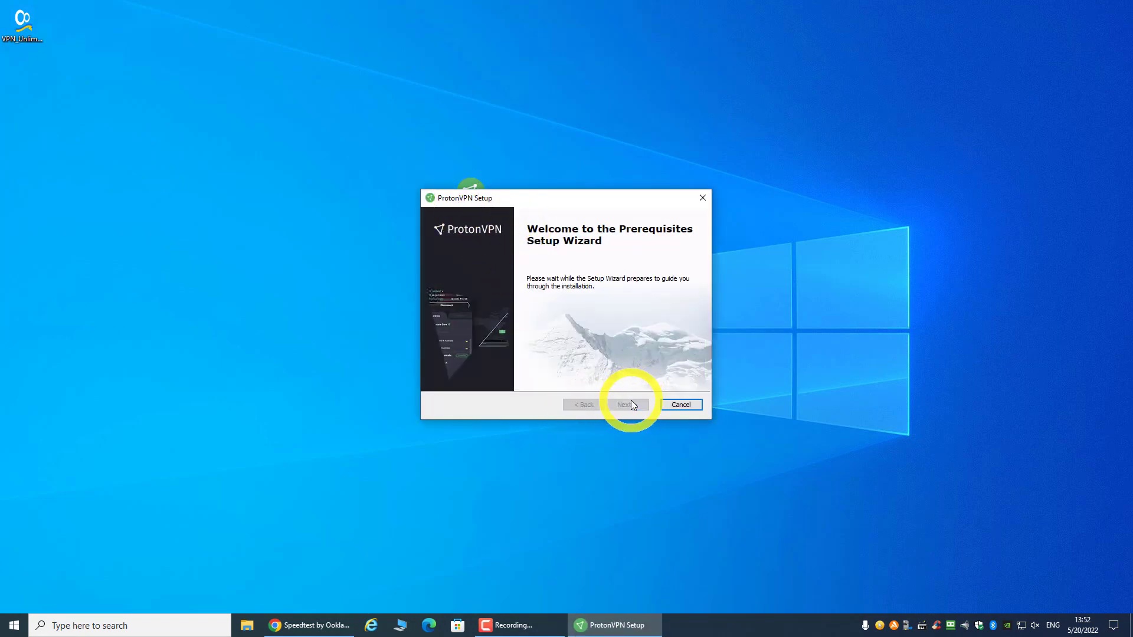
pyautogui.click(628, 405)
pyautogui.click(629, 405)
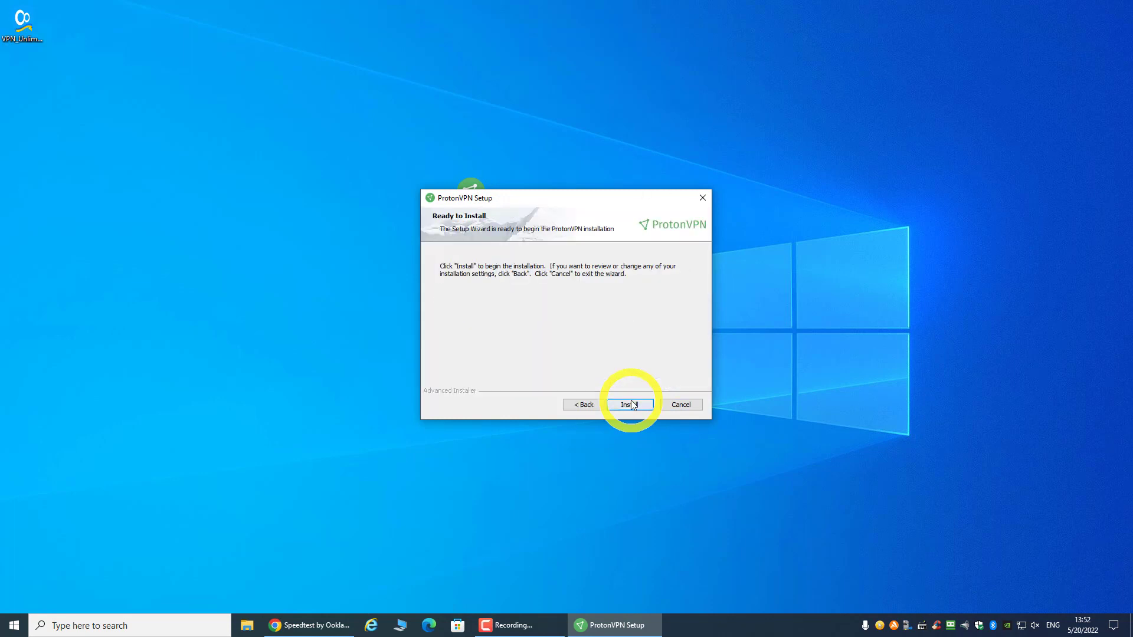
pyautogui.click(631, 405)
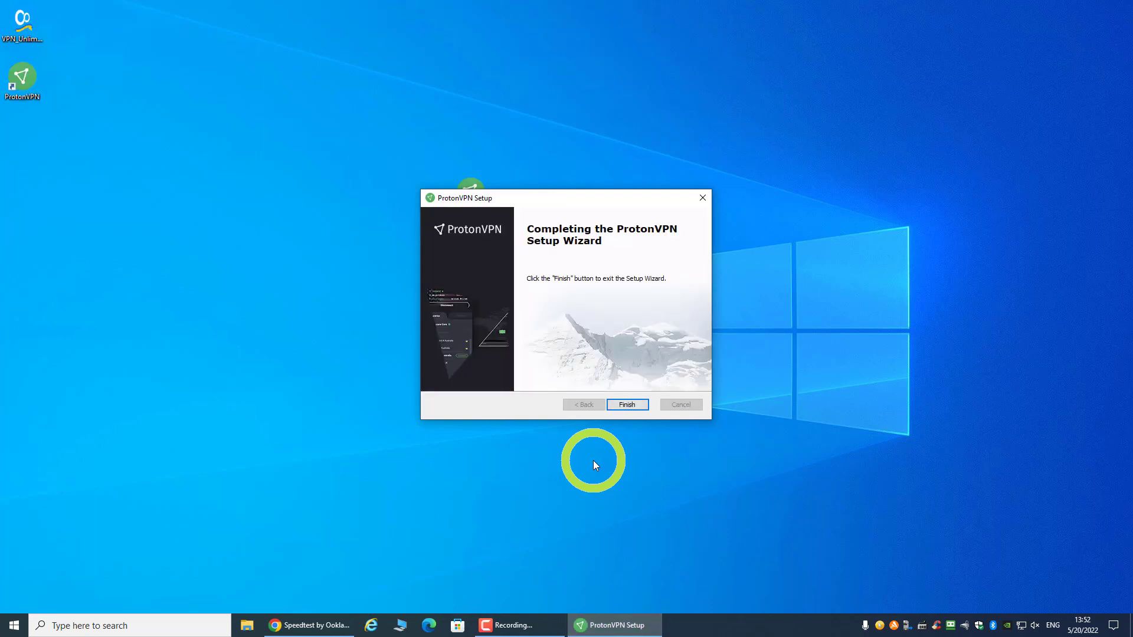
pyautogui.click(626, 405)
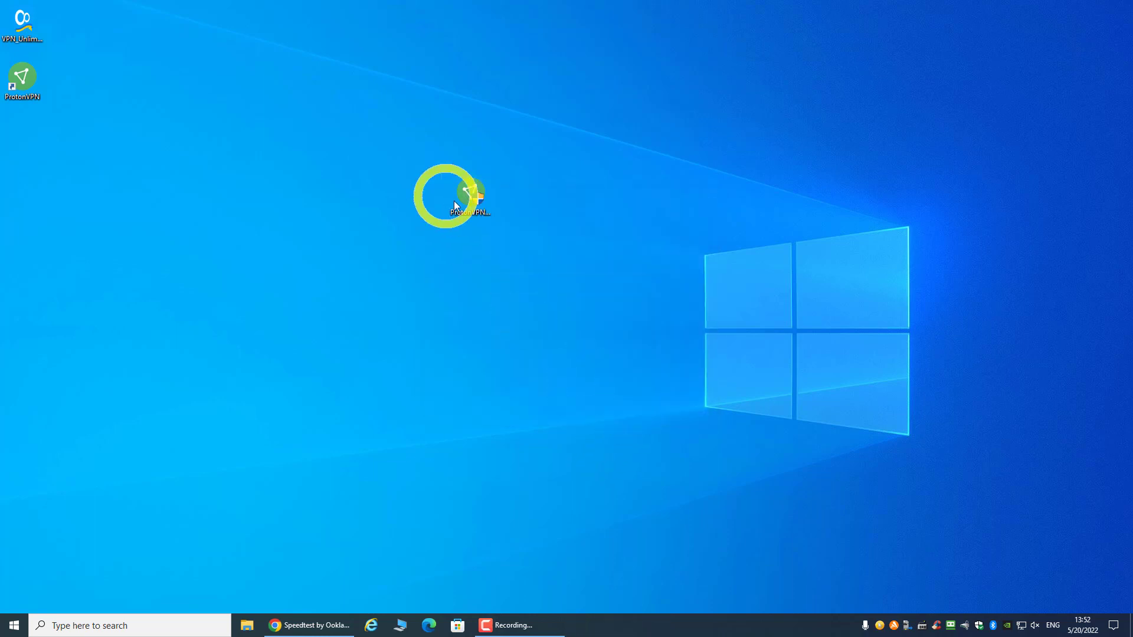
pyautogui.click(470, 200)
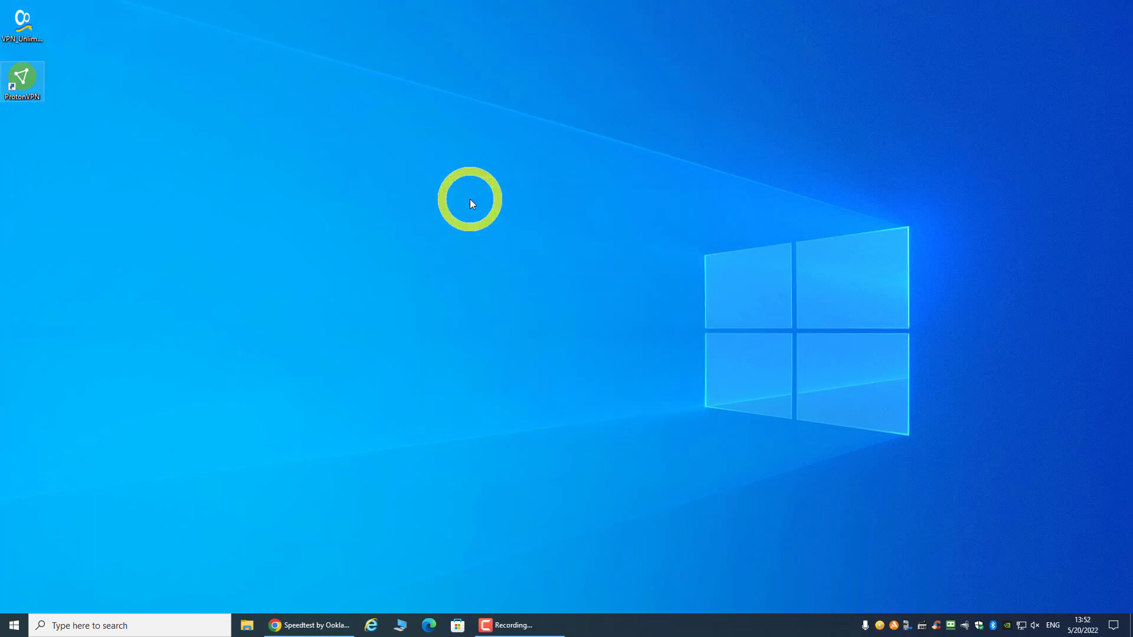
# Launch ProtonVPN, sign in to the account and dismiss the welcome tour
pyautogui.doubleClick(26, 80)
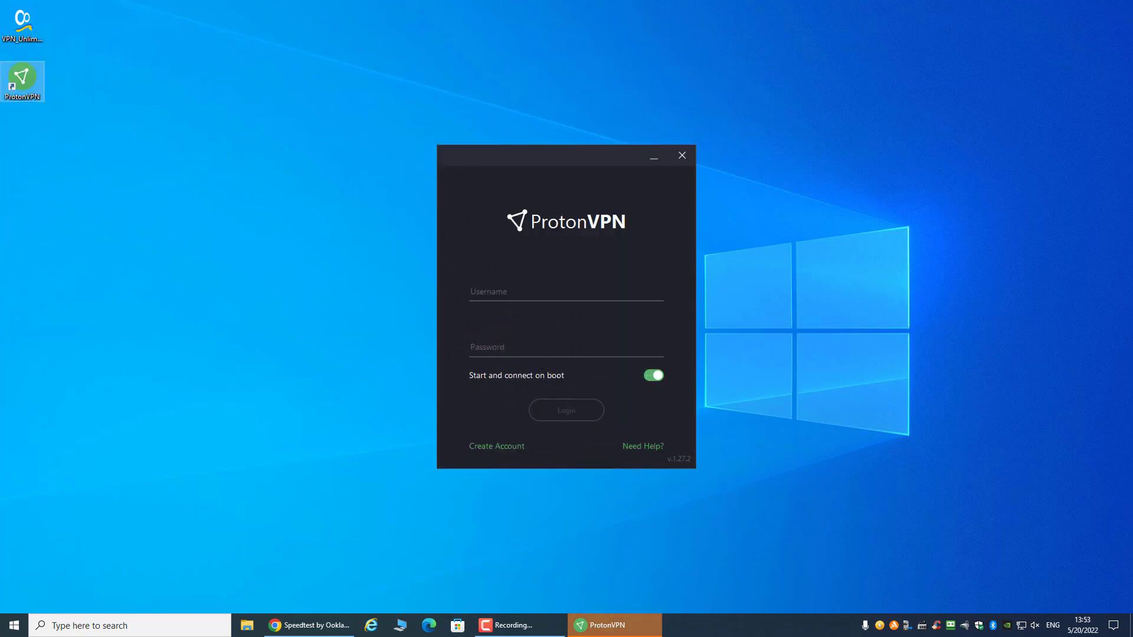
pyautogui.click(1017, 513)
pyautogui.click(492, 409)
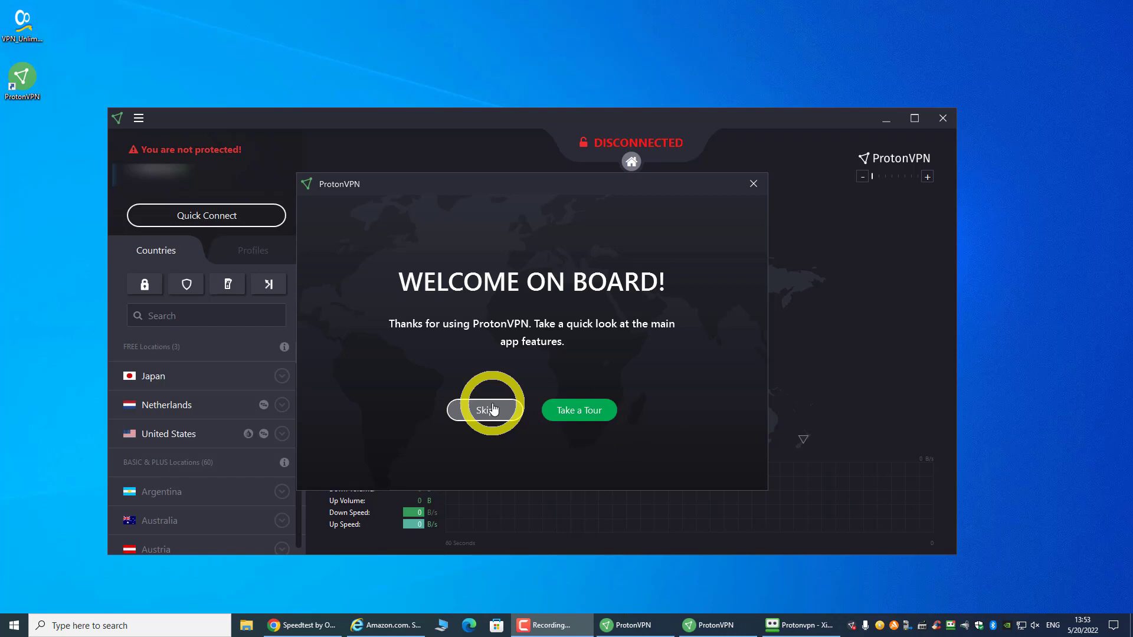
pyautogui.click(753, 184)
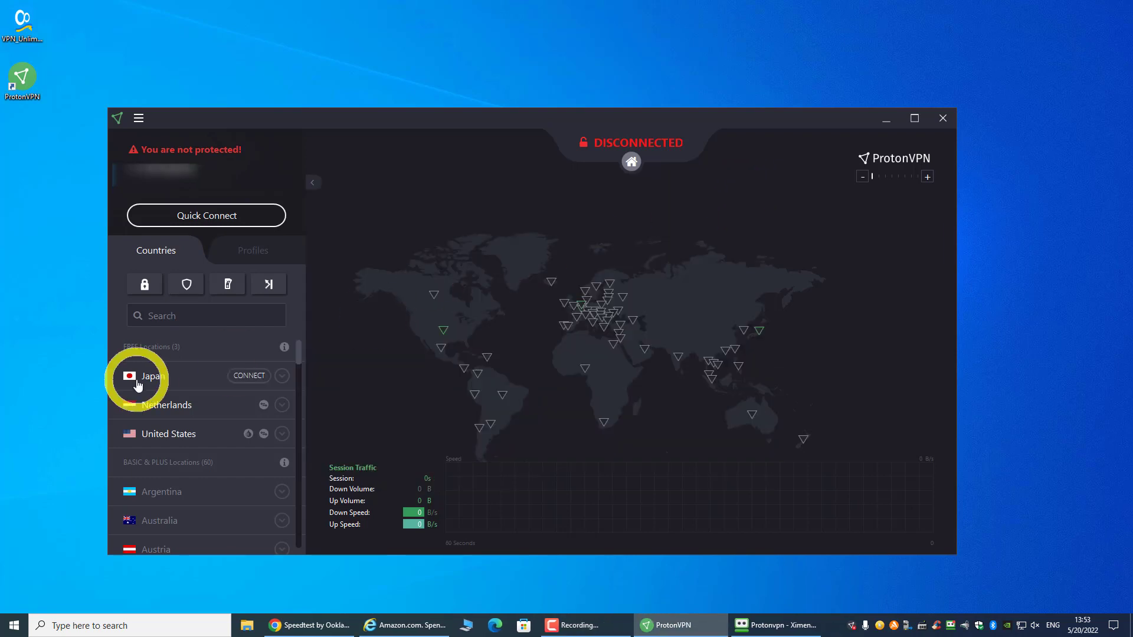
# Quick-connect to a free Netherlands VPN server and open whatismyipaddress.com in Chrome to check the public IP address
pyautogui.click(231, 228)
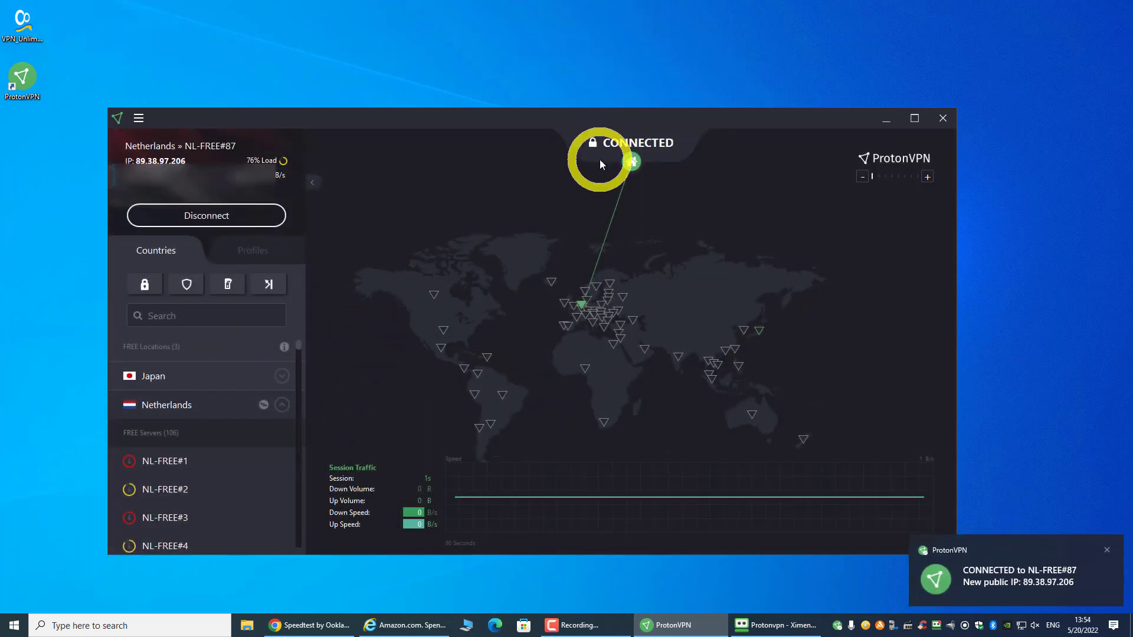
pyautogui.hotkey('ctrl', 'shift')
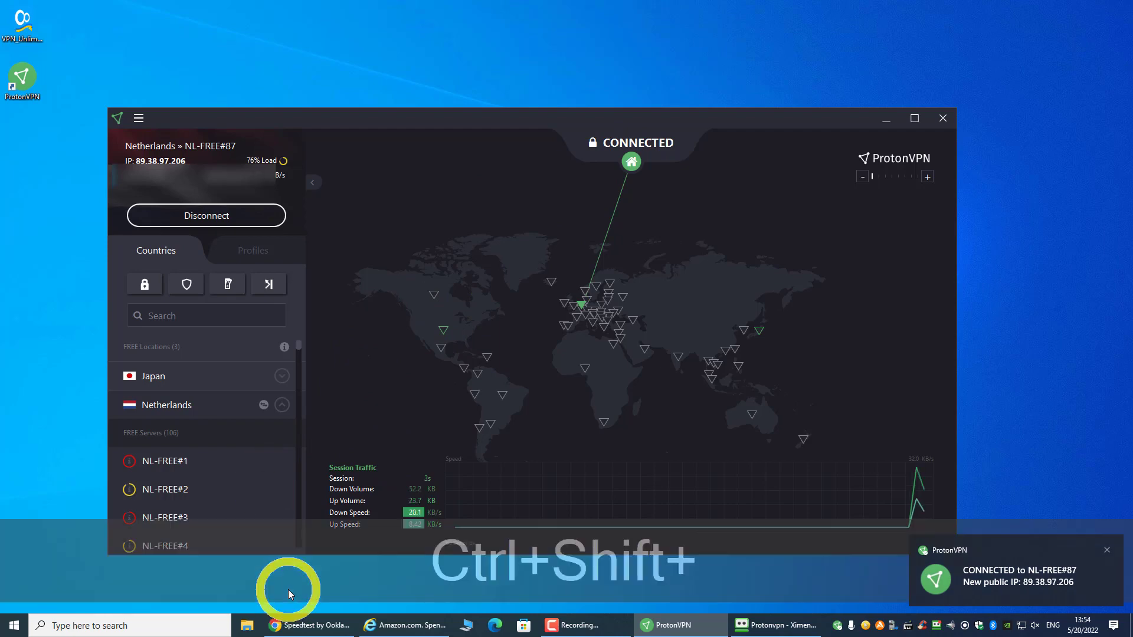
pyautogui.hotkey('ctrl', 'shift', 'w')
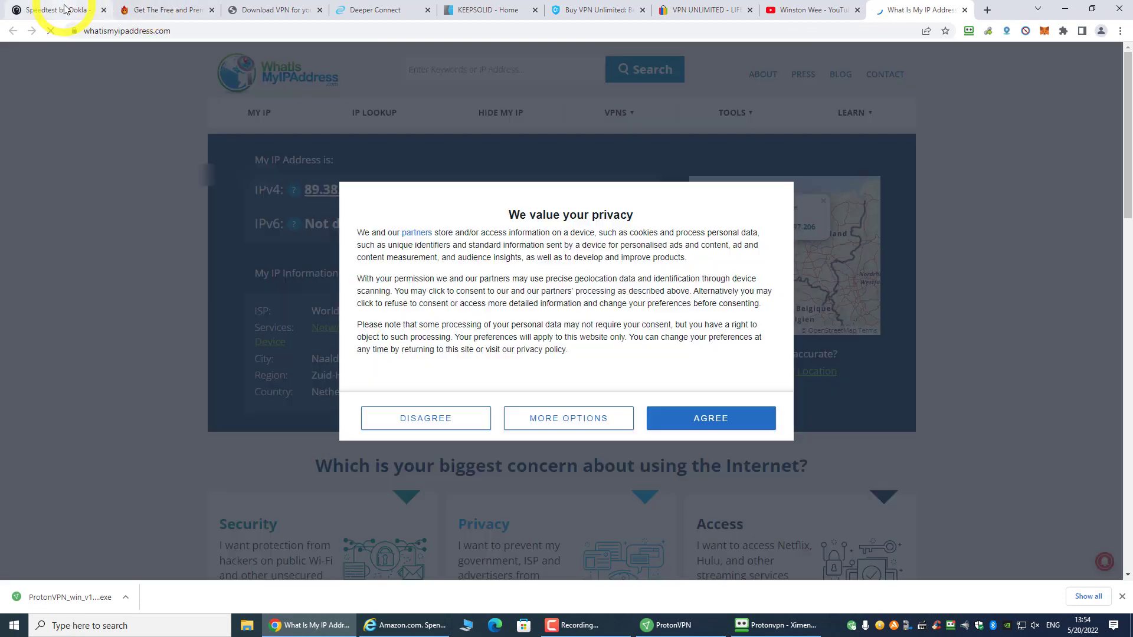
# Run a Speedtest through the Netherlands VPN connection, consenting to the site's cookies
pyautogui.hotkey('ctrl', 'Tab')
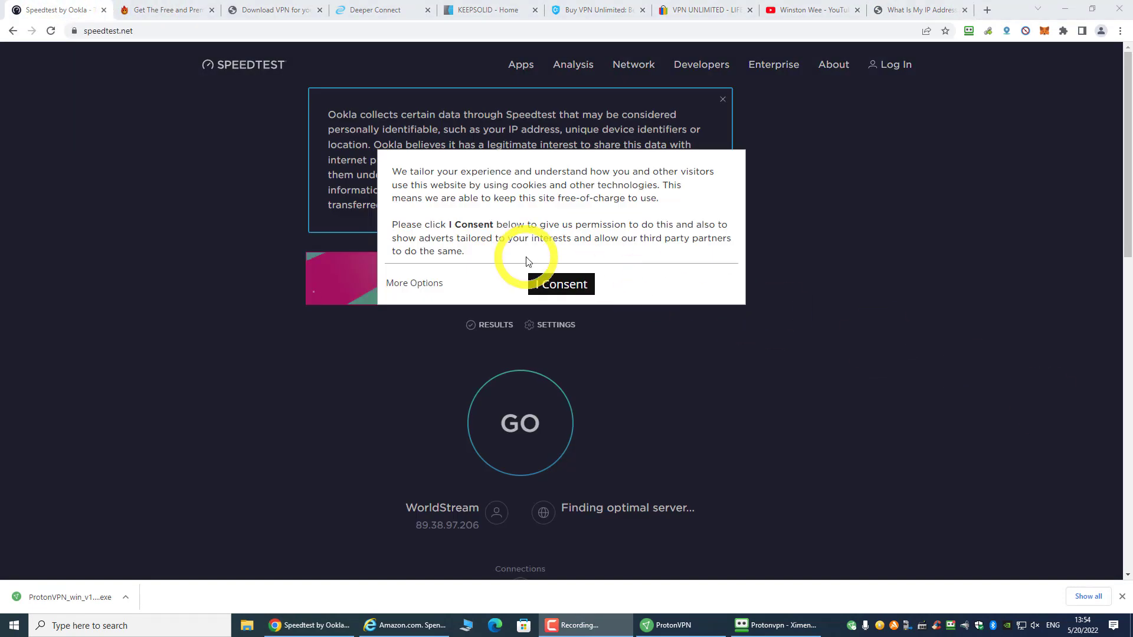
pyautogui.click(539, 281)
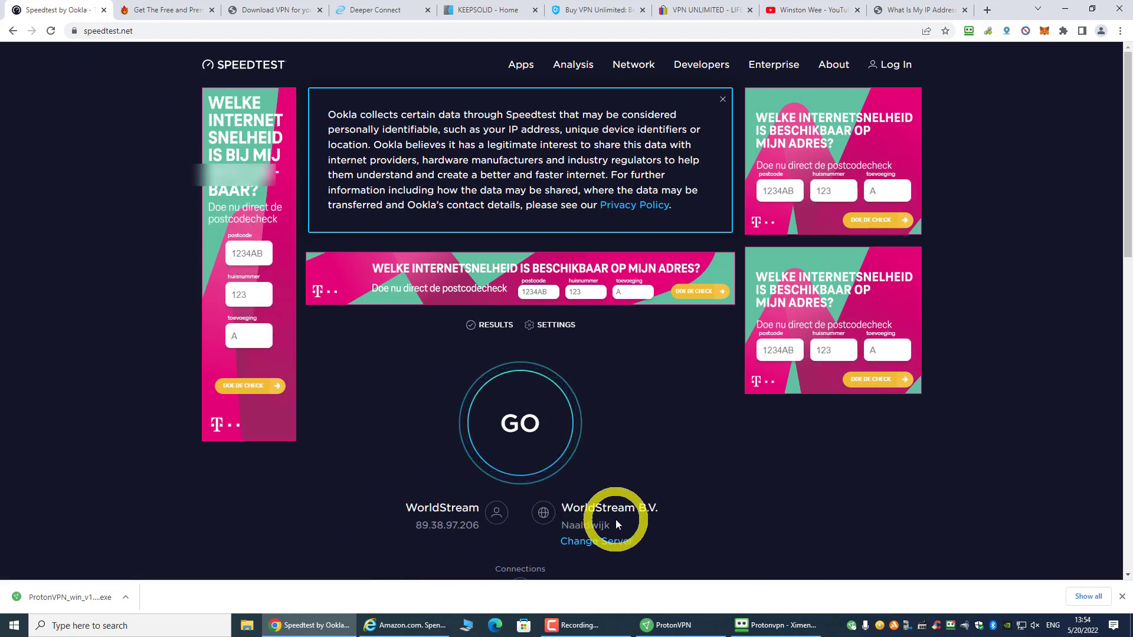
pyautogui.click(520, 419)
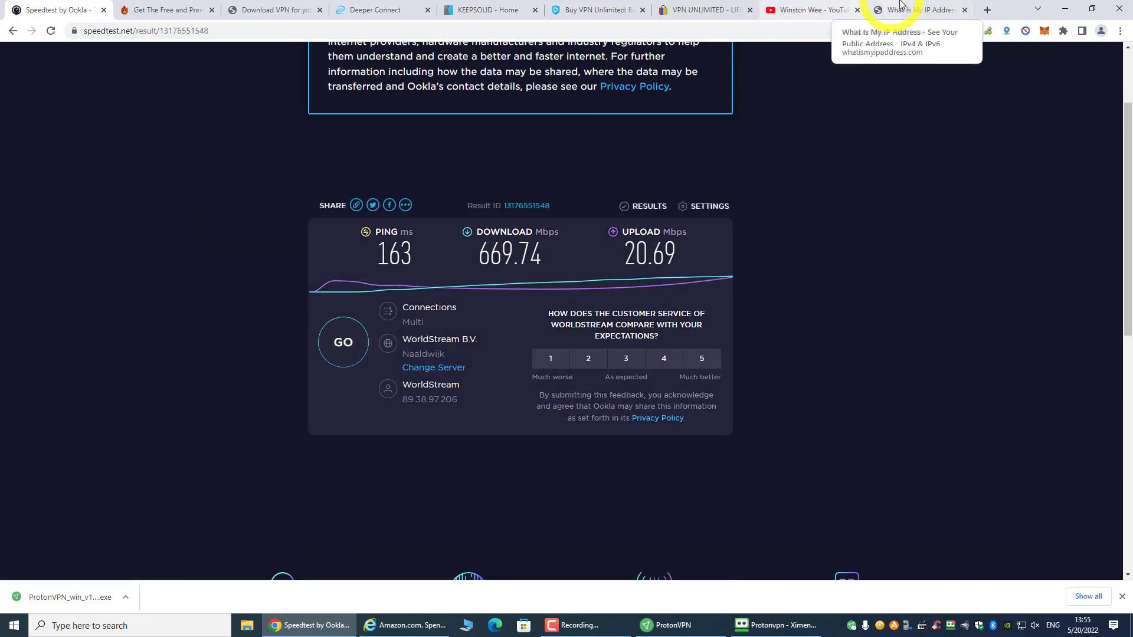
# Search Google for "free vpn" in a new tab, accept its cookie terms, check the results and close the tab
pyautogui.click(987, 10)
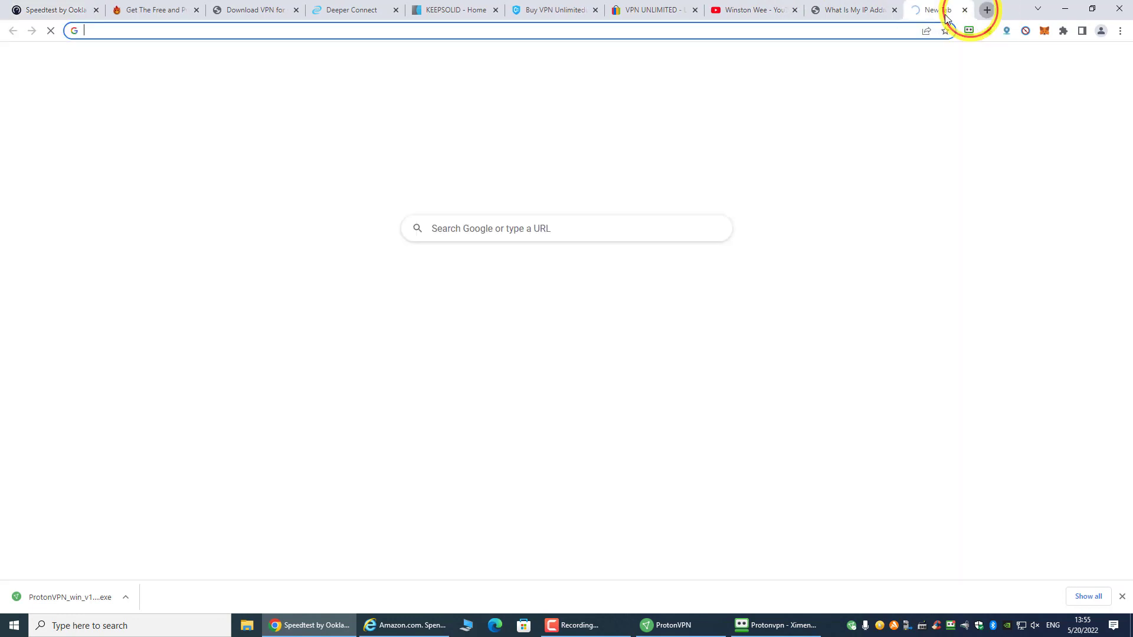
pyautogui.click(480, 231)
pyautogui.write('free')
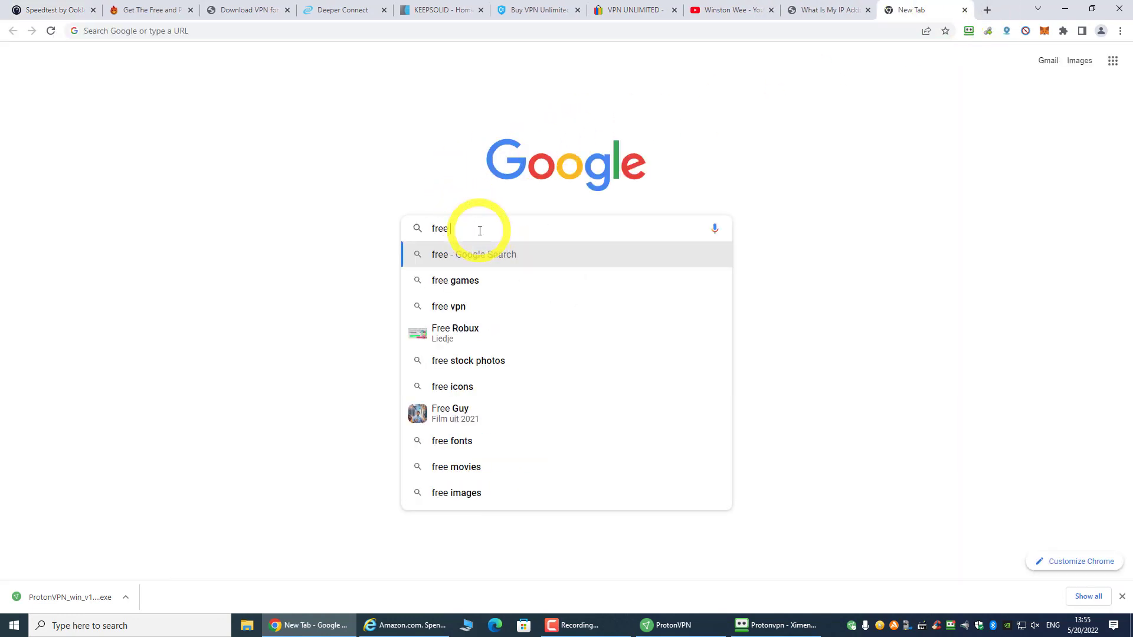
pyautogui.write(' vpn')
pyautogui.press('Return')
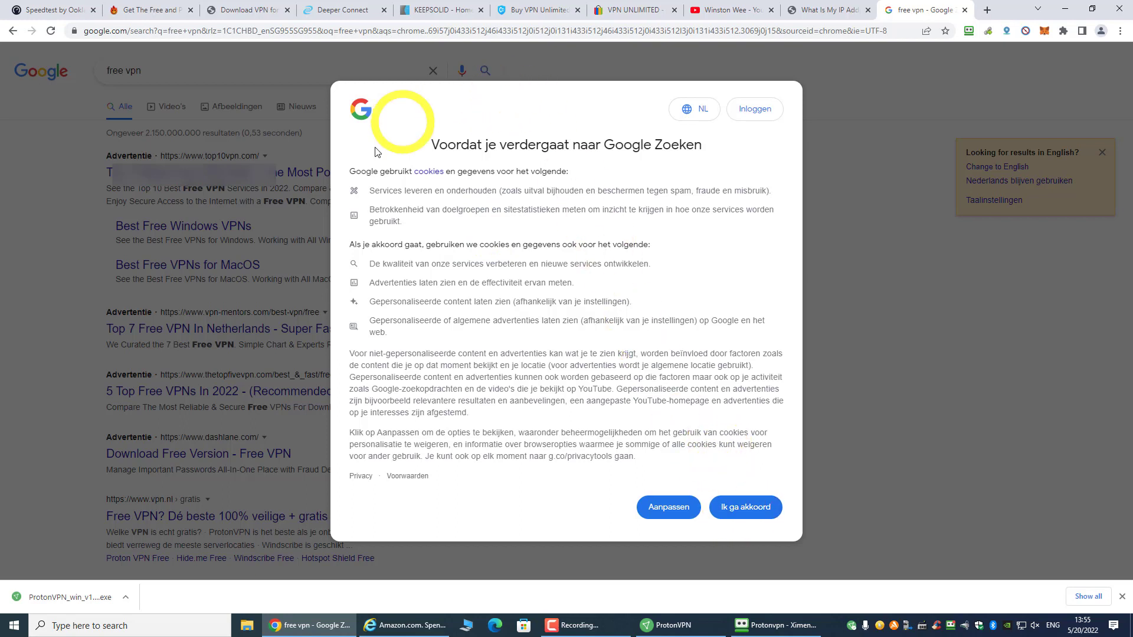
pyautogui.click(751, 513)
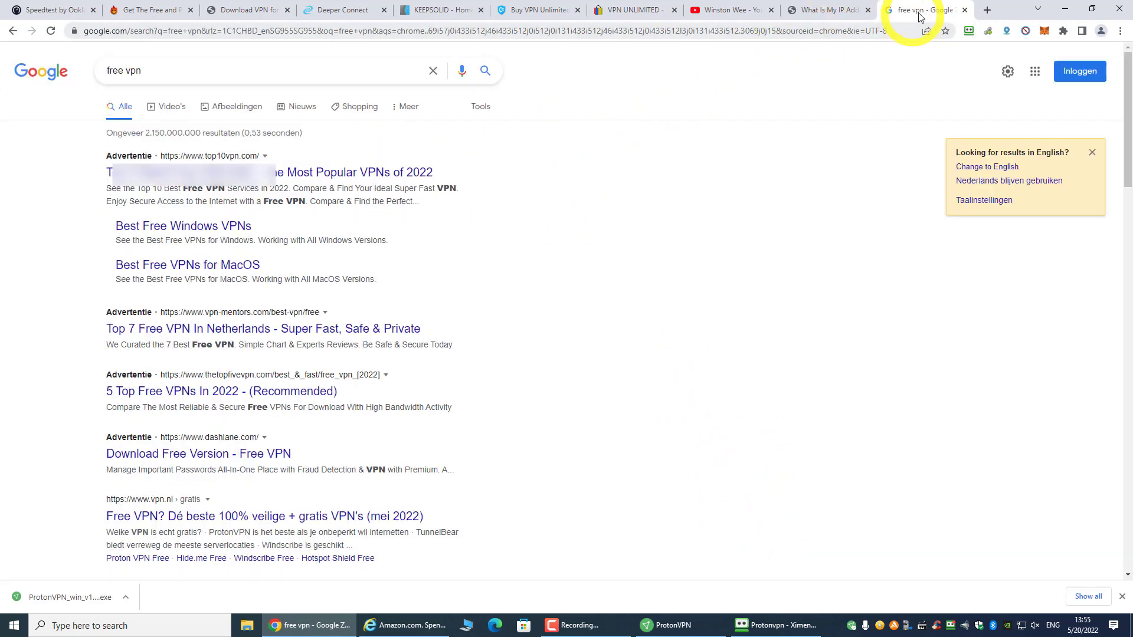
pyautogui.click(964, 10)
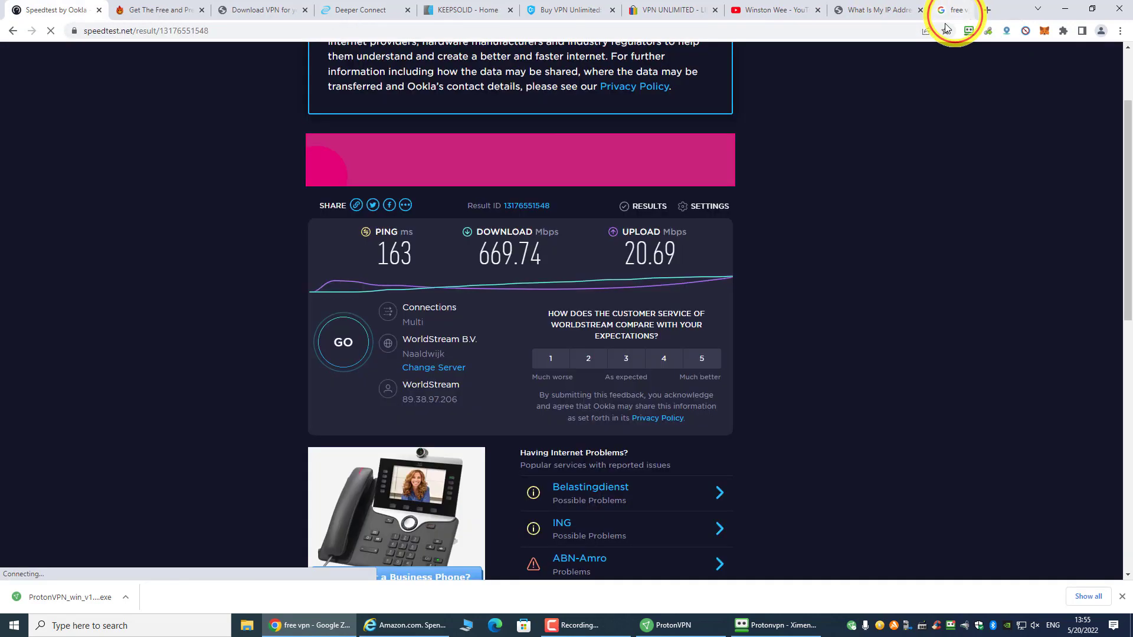
# Switch to ProtonVPN, disconnect from the Netherlands server and browse the free and Plus servers listed for that country
pyautogui.click(670, 626)
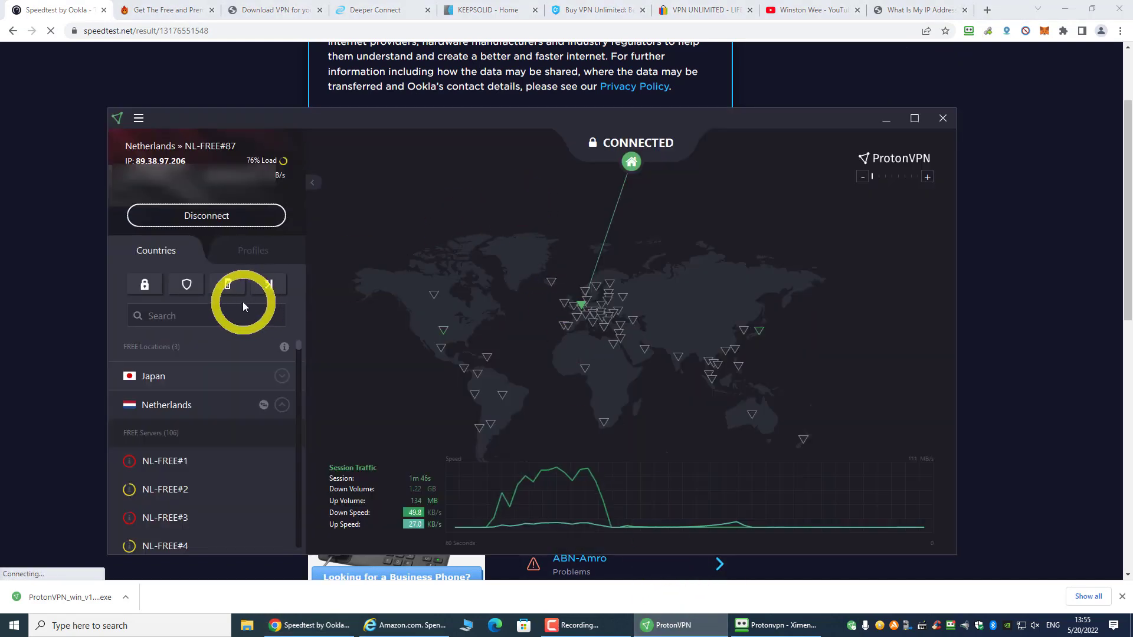
pyautogui.click(202, 215)
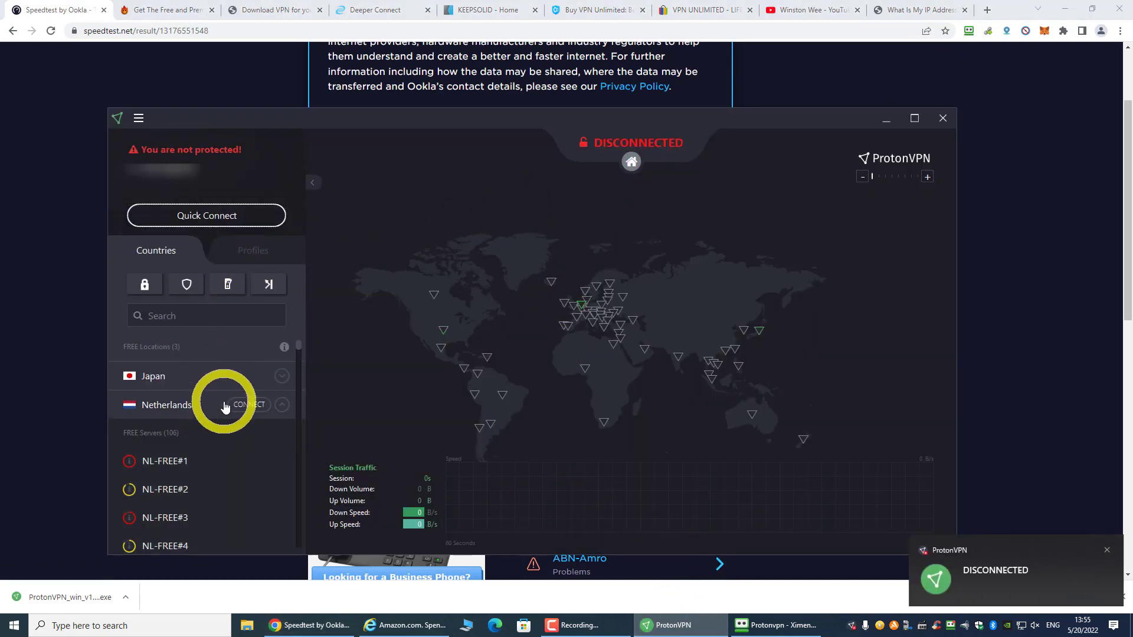
pyautogui.scroll(-5, 223, 413)
pyautogui.scroll(-6, 227, 425)
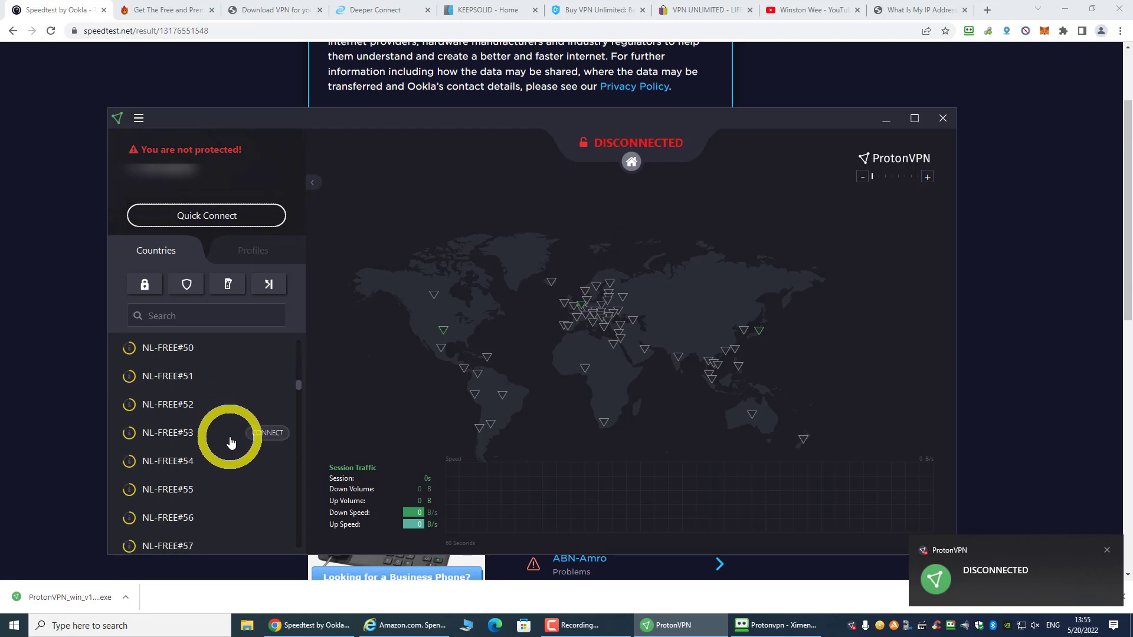
pyautogui.scroll(-7, 231, 442)
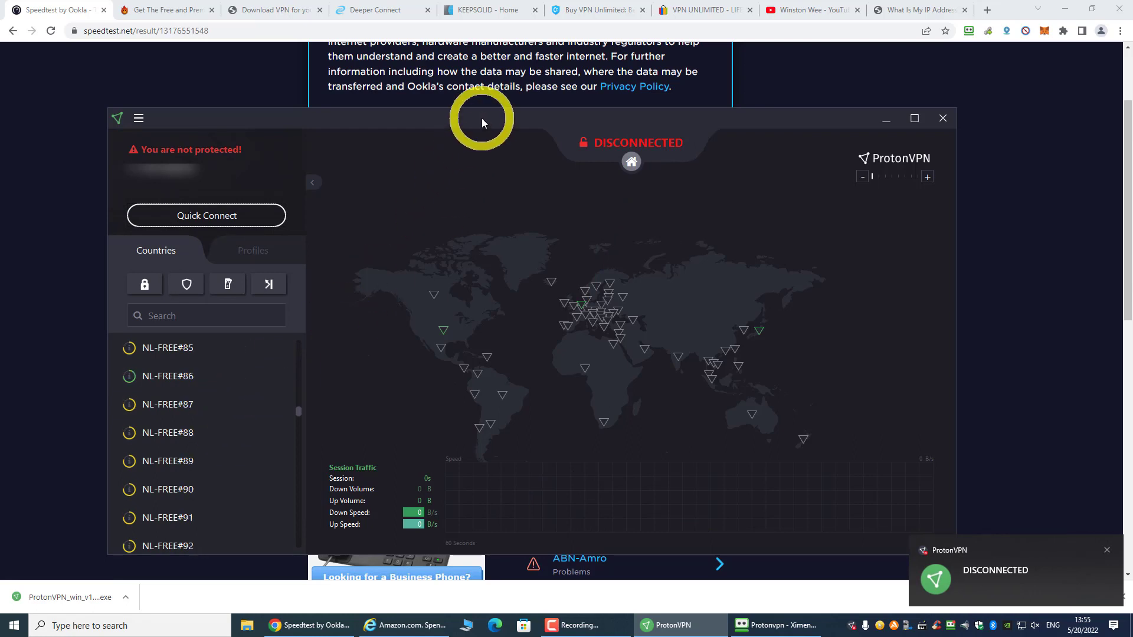
pyautogui.moveTo(481, 118); pyautogui.dragTo(518, 54)
pyautogui.scroll(-5, 226, 413)
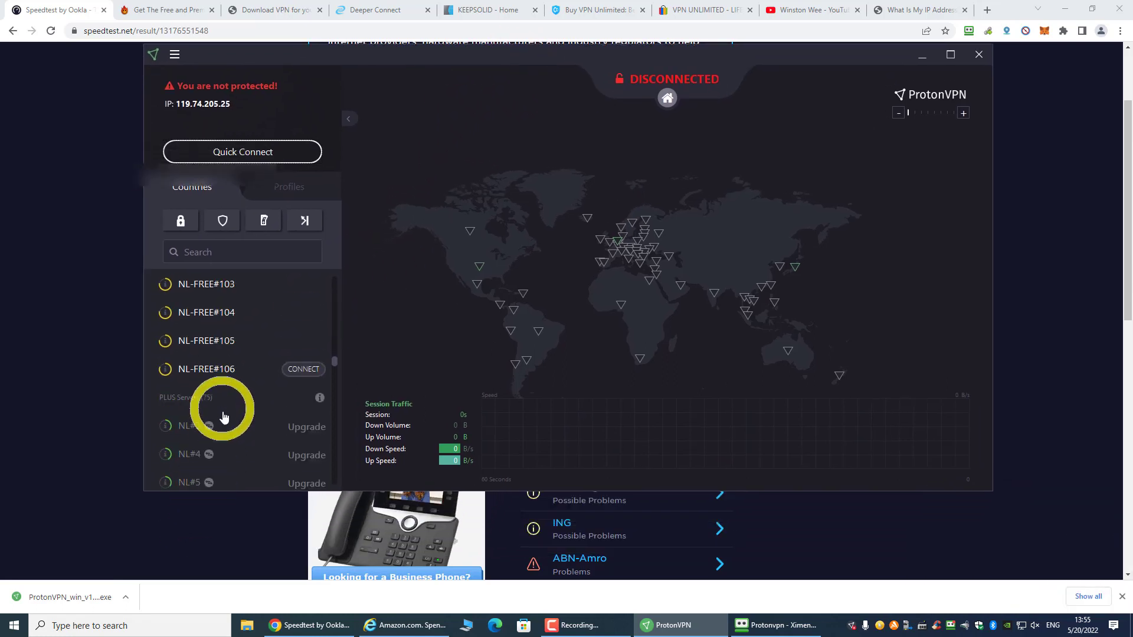
pyautogui.scroll(-5, 225, 421)
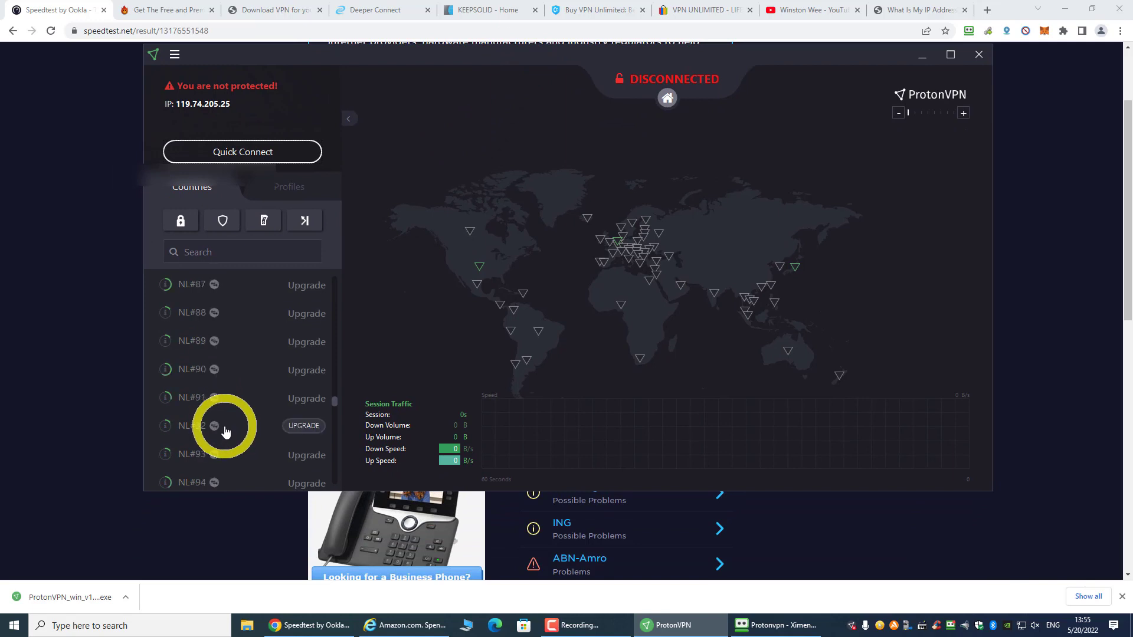
# Browse the remaining country locations in the ProtonVPN server list and search it for "new y"
pyautogui.scroll(-5, 225, 432)
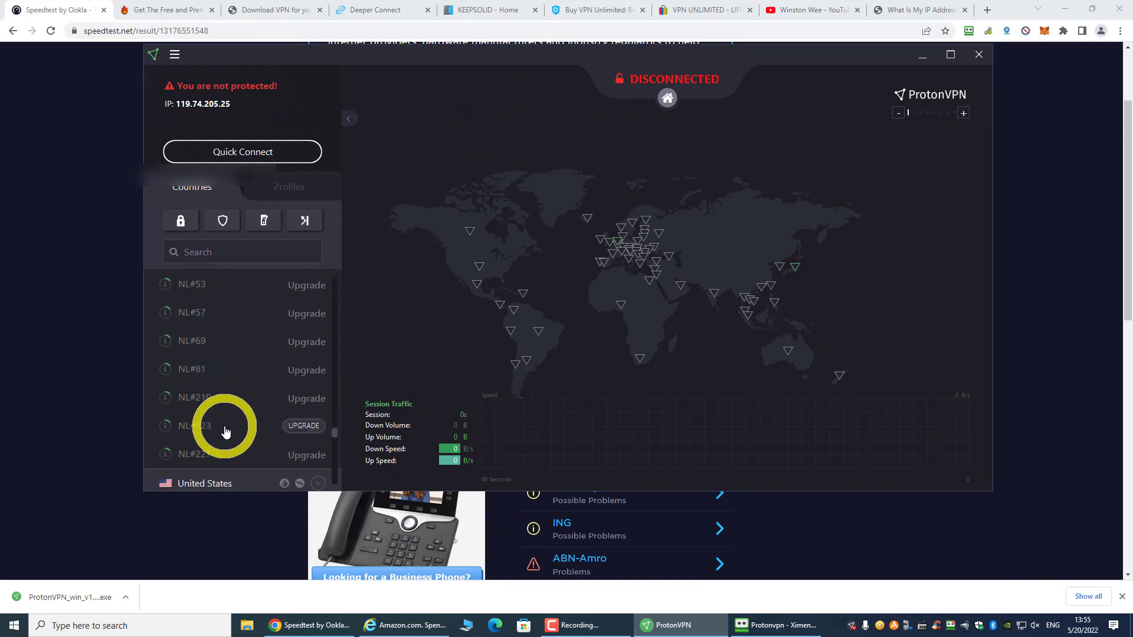
pyautogui.scroll(-10, 225, 434)
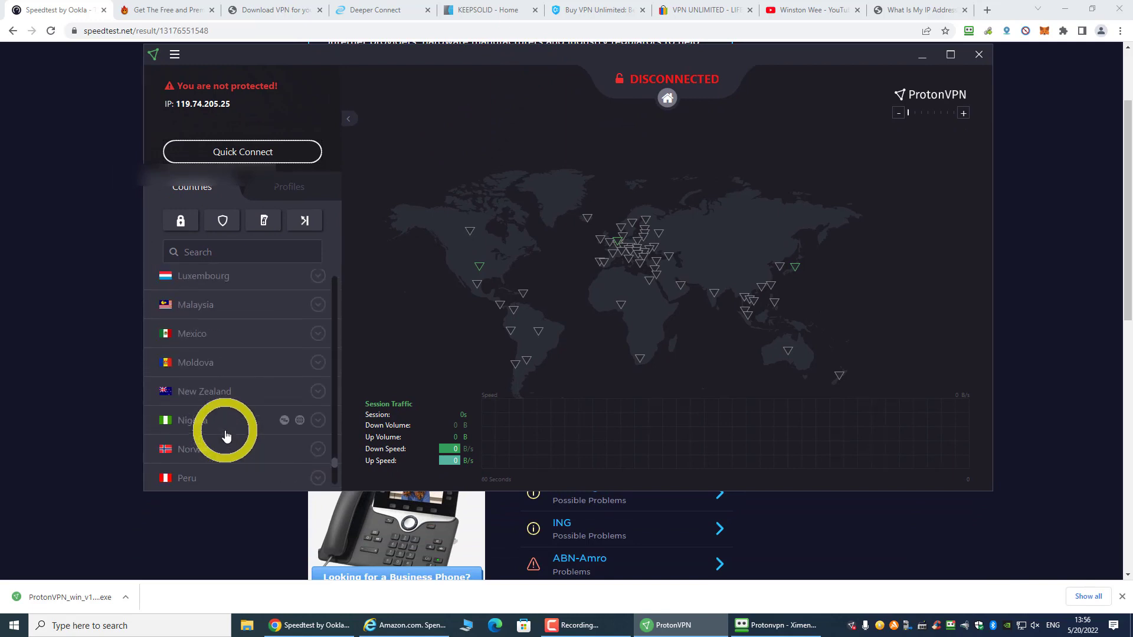
pyautogui.scroll(-7, 226, 436)
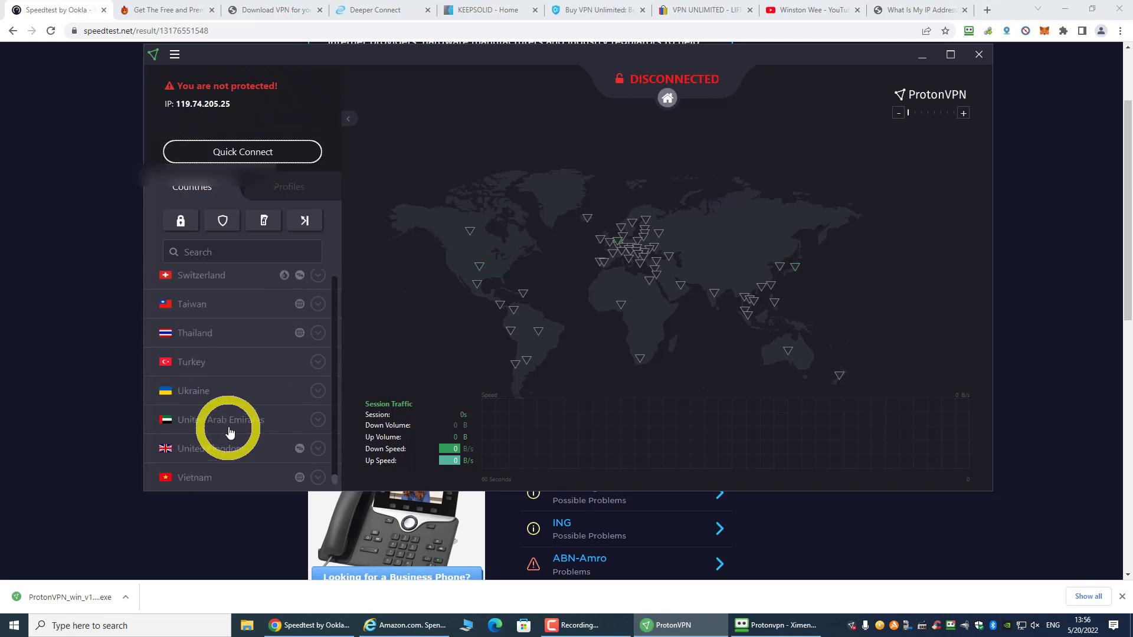
pyautogui.scroll(2, 229, 433)
pyautogui.scroll(-2, 230, 432)
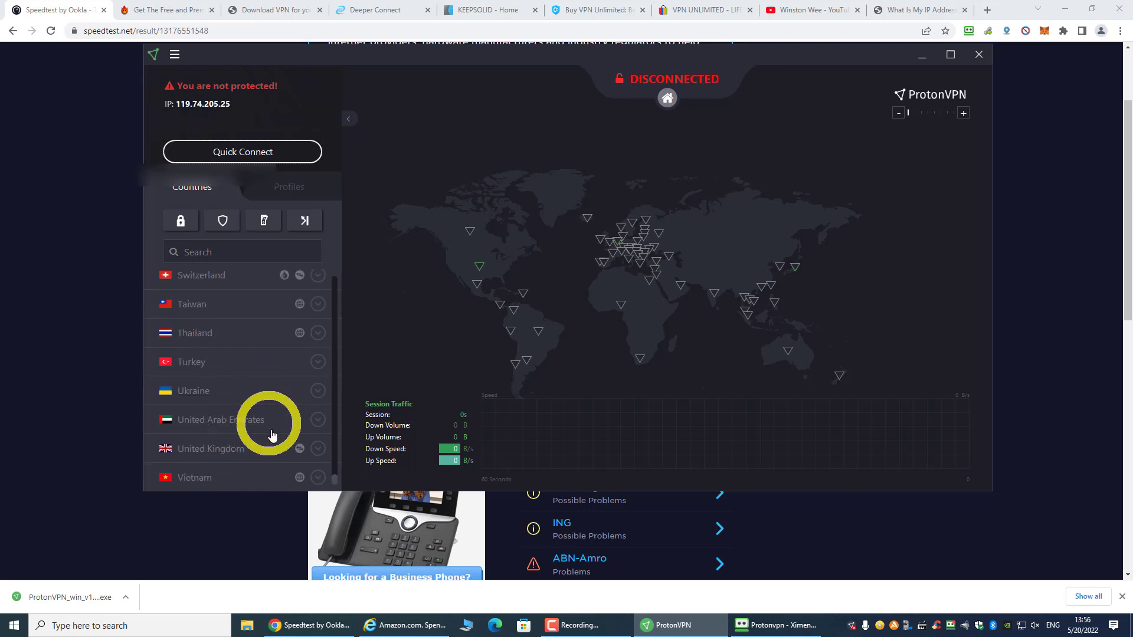
pyautogui.write('new y')
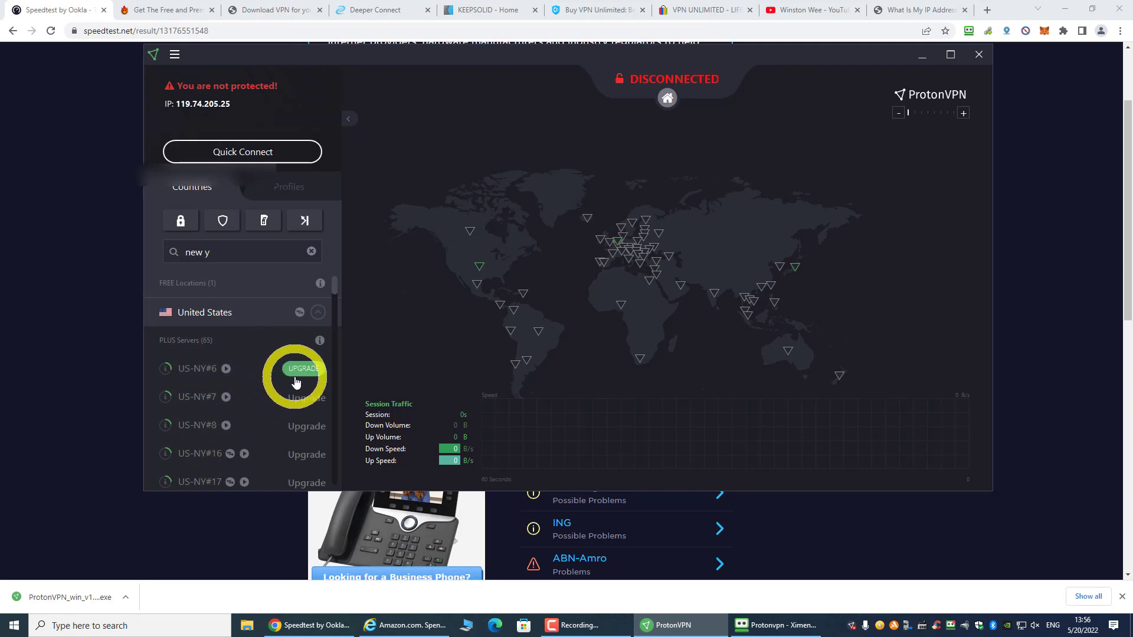
# Search the server list for "united" instead and connect to the free United States location
pyautogui.moveTo(231, 256); pyautogui.dragTo(121, 256)
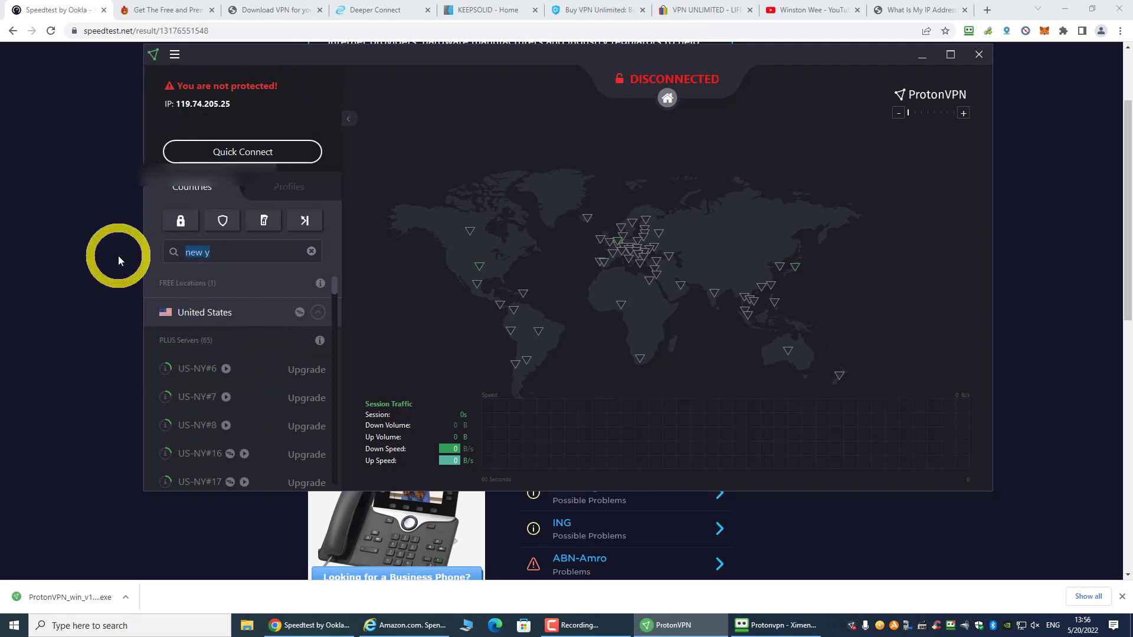
pyautogui.write('united')
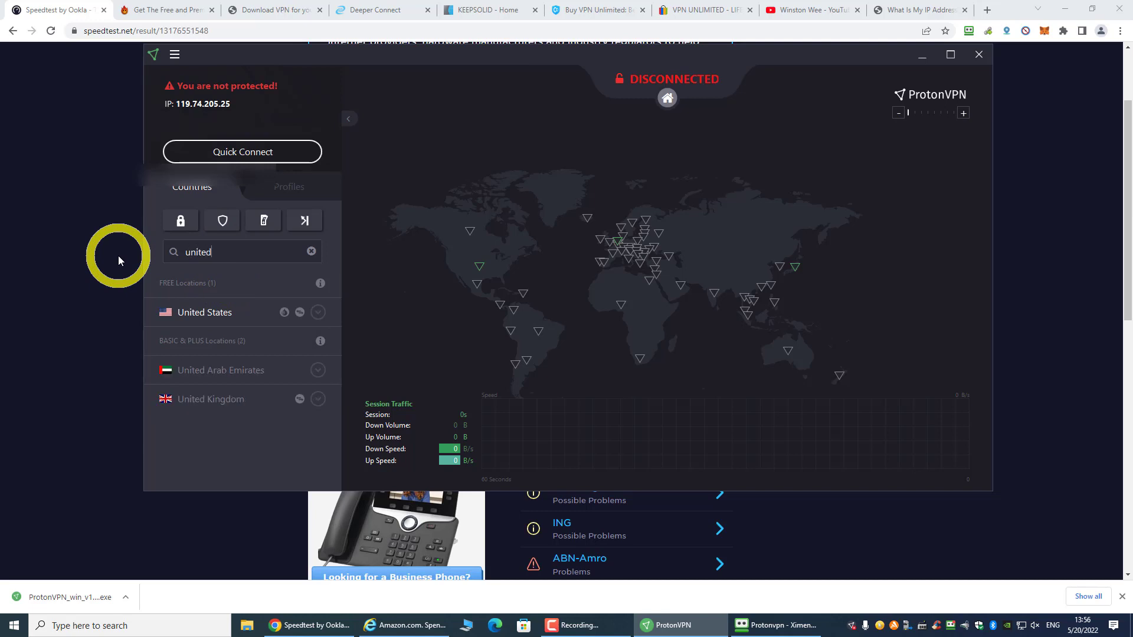
pyautogui.click(198, 312)
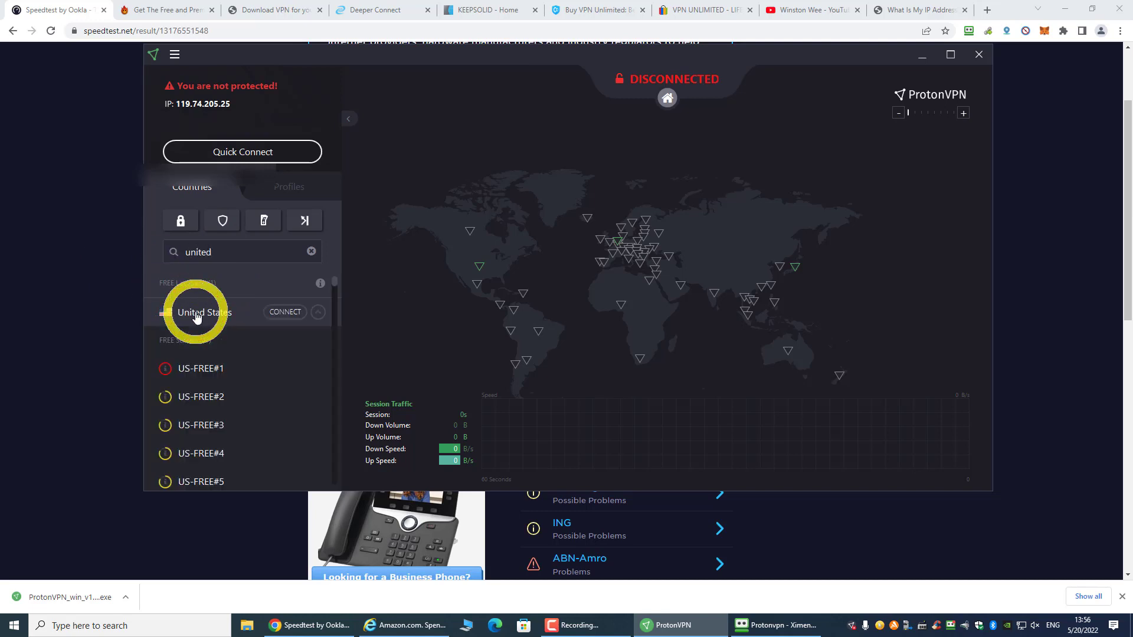
pyautogui.click(270, 317)
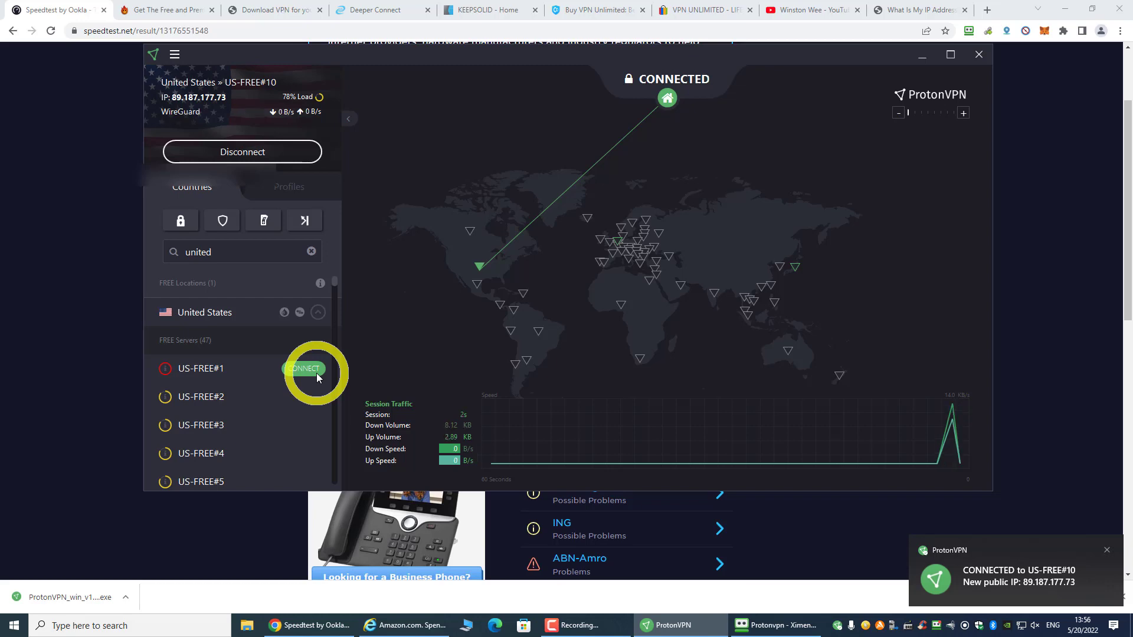
# Switch to Chrome and reload the whatismyipaddress.com and Speedtest pages, checking the public IP location over the United States connection
pyautogui.hotkey('shift', 'ctrl')
pyautogui.click(969, 4)
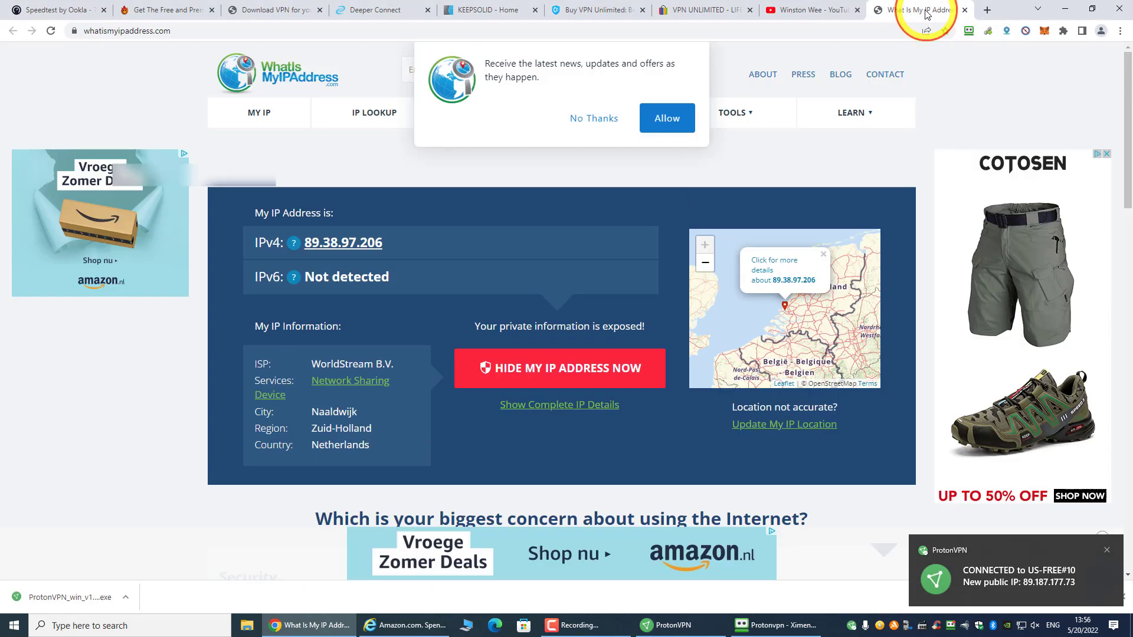
pyautogui.hotkey('ctrl', 'shift', 'r')
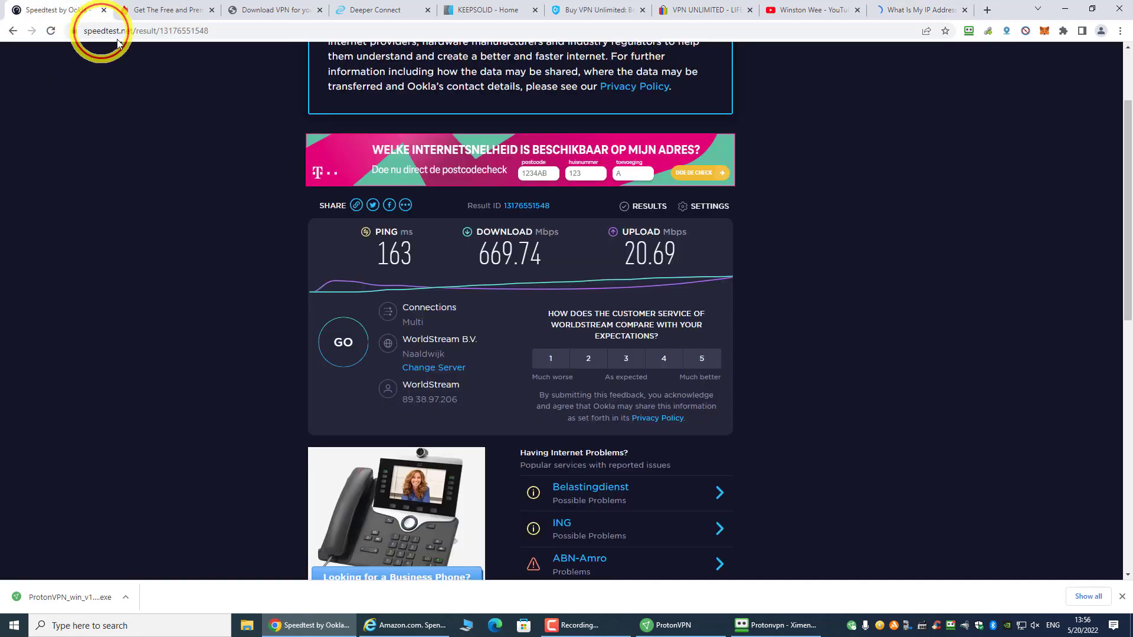
pyautogui.click(55, 9)
pyautogui.click(166, 33)
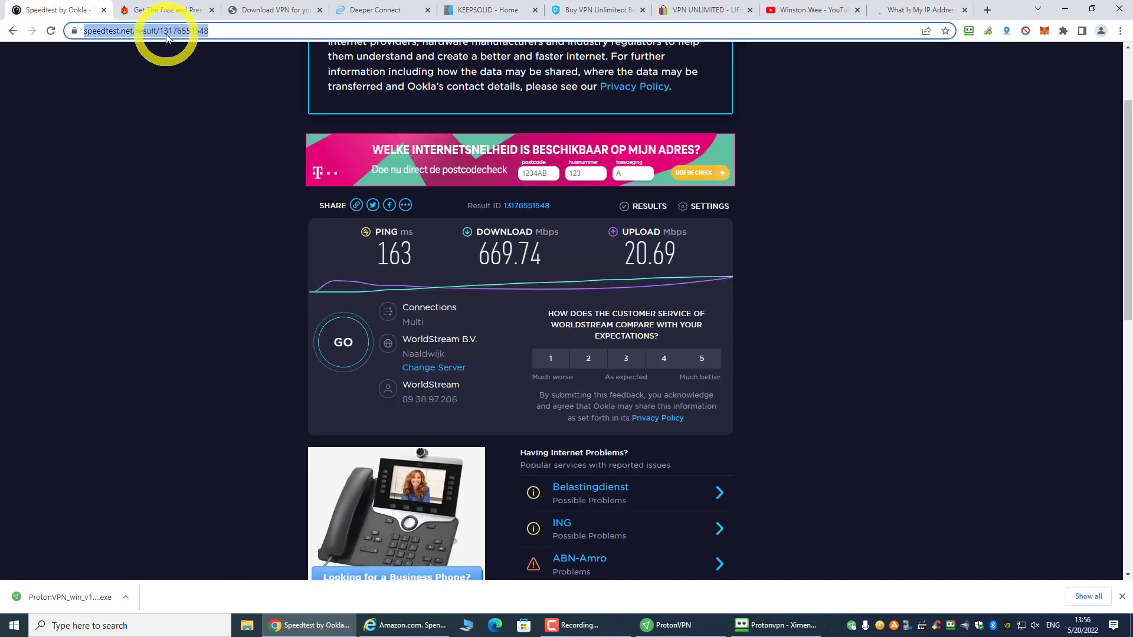
pyautogui.press('Return')
pyautogui.click(933, 10)
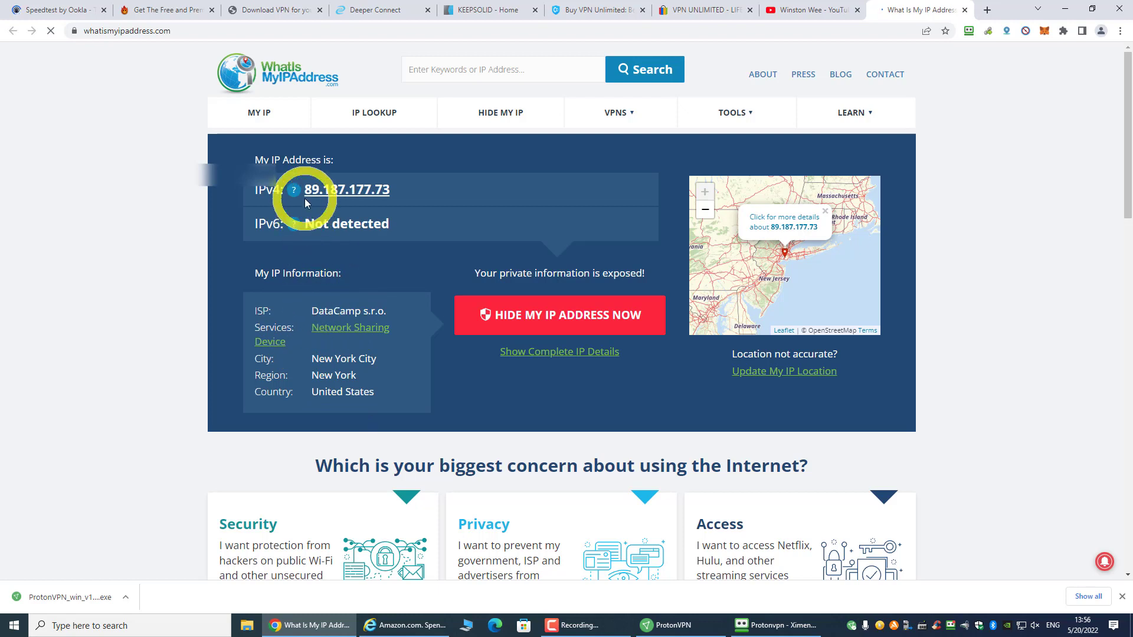
# Open the speedtest.net home page in place of the old result and run a Speedtest through the United States VPN connection
pyautogui.click(56, 9)
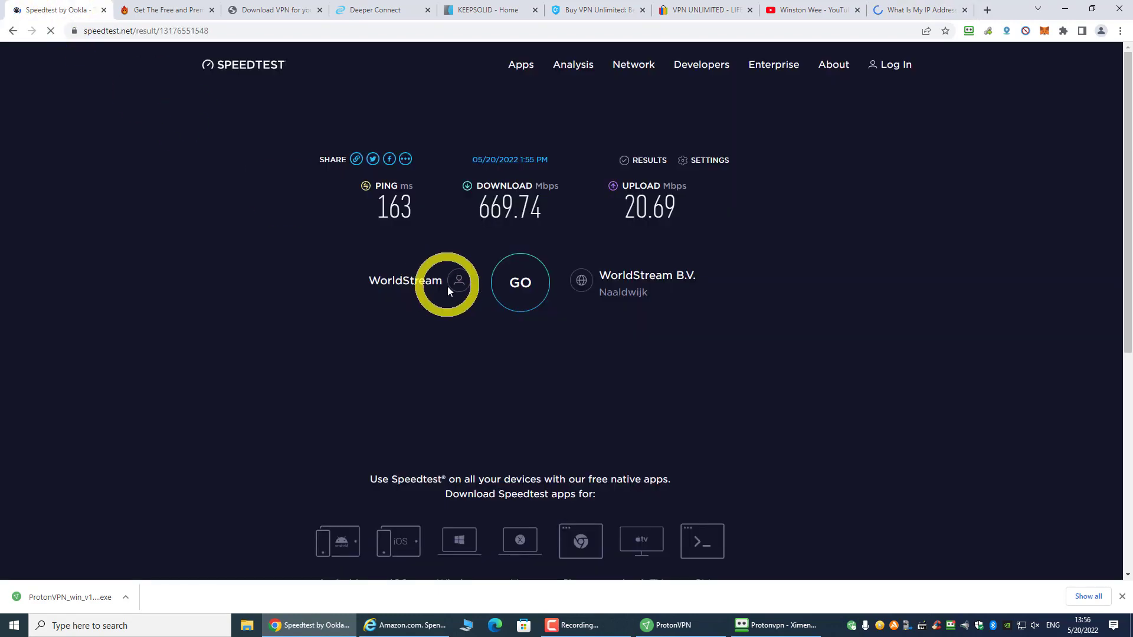
pyautogui.click(356, 33)
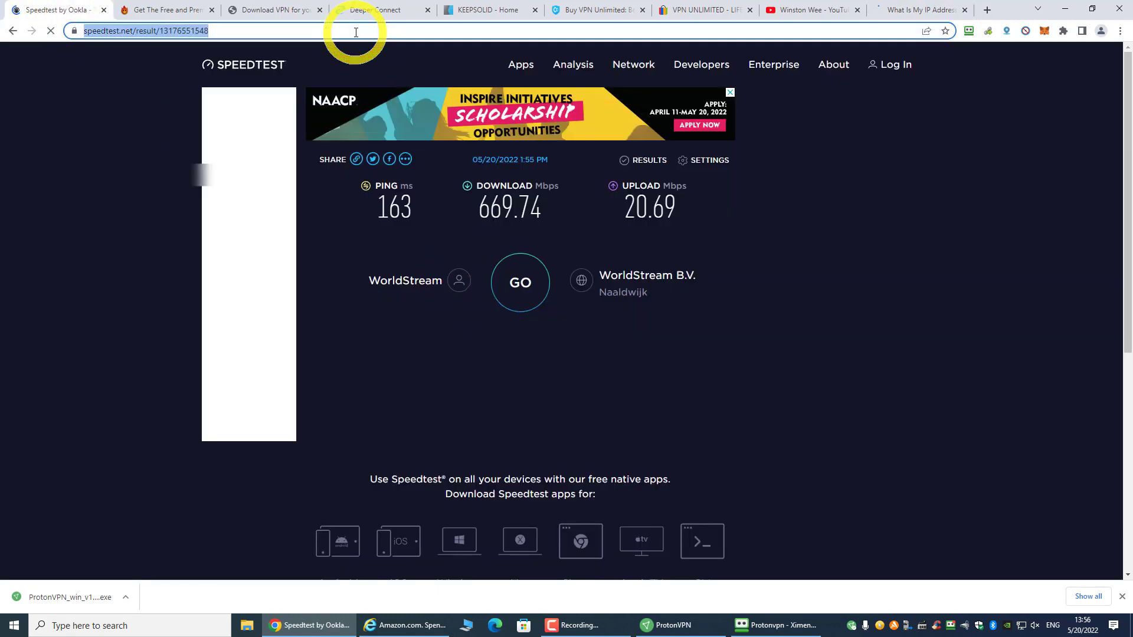
pyautogui.click(356, 32)
pyautogui.press('BackSpace')
pyautogui.press('BackSpace')
pyautogui.press('BackSpace')
pyautogui.press('BackSpace')
pyautogui.press('BackSpace')
pyautogui.press('BackSpace')
pyautogui.press('BackSpace')
pyautogui.press('BackSpace')
pyautogui.press('BackSpace')
pyautogui.press('BackSpace')
pyautogui.press('BackSpace')
pyautogui.press('BackSpace')
pyautogui.press('BackSpace')
pyautogui.press('BackSpace')
pyautogui.press('BackSpace')
pyautogui.press('BackSpace')
pyautogui.press('BackSpace')
pyautogui.press('BackSpace')
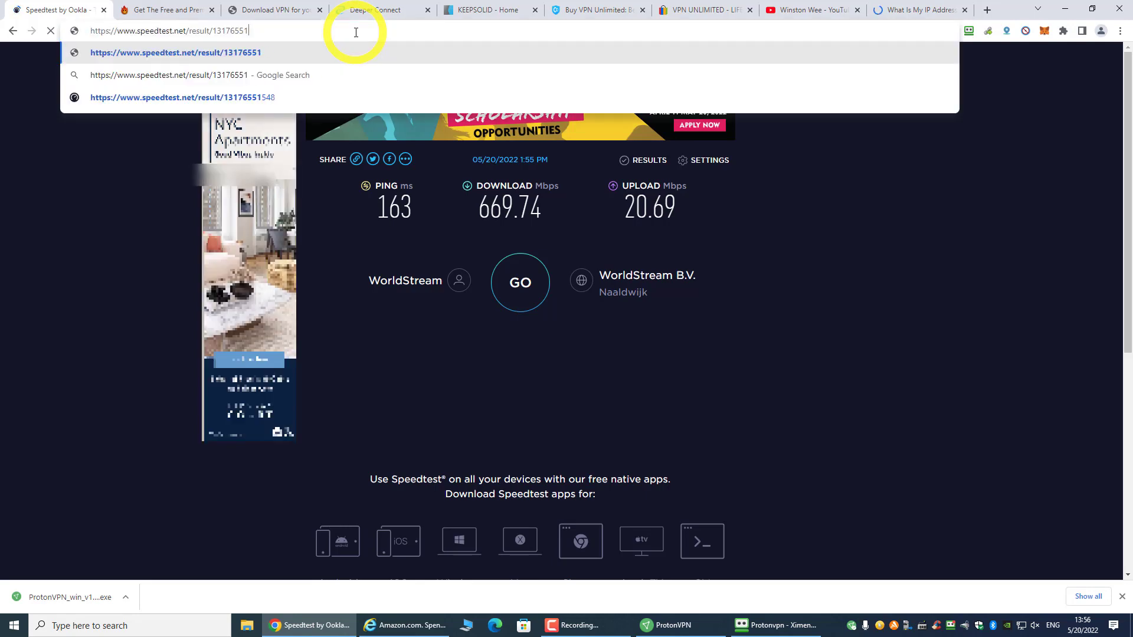
pyautogui.press('Return')
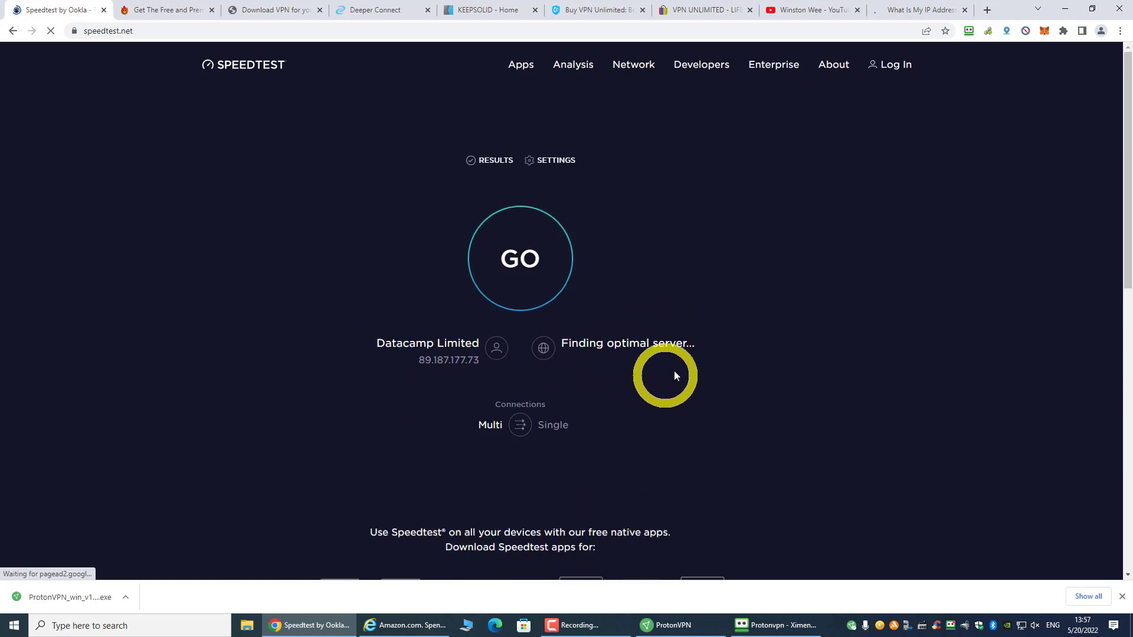
pyautogui.click(522, 262)
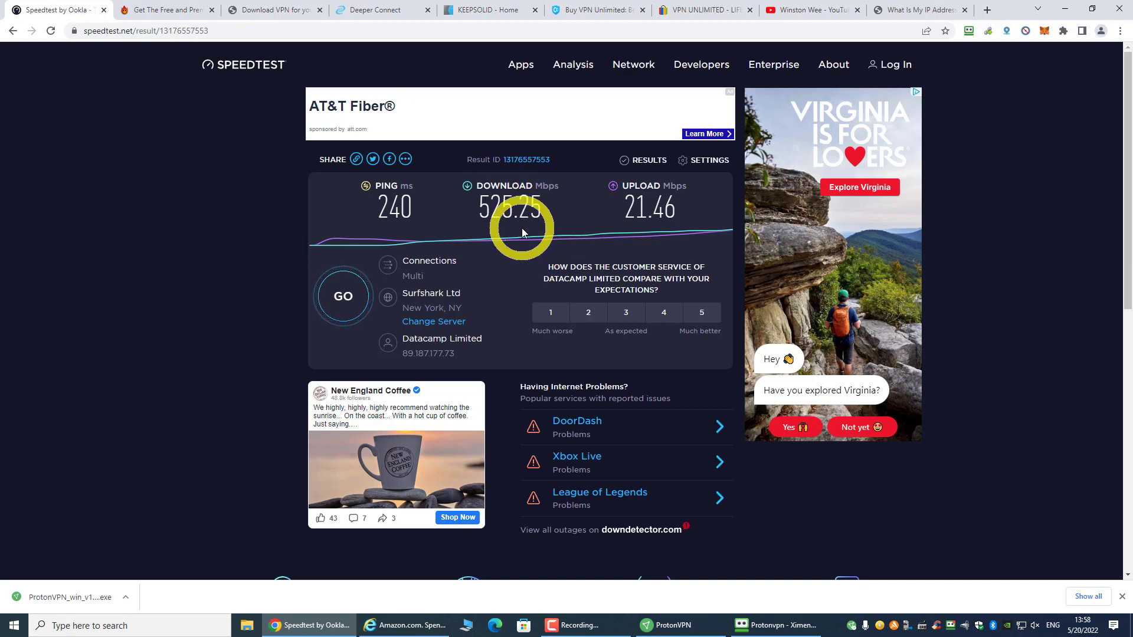
# Minimize Chrome, disconnect ProtonVPN from the United States server and close its window
pyautogui.click(1064, 9)
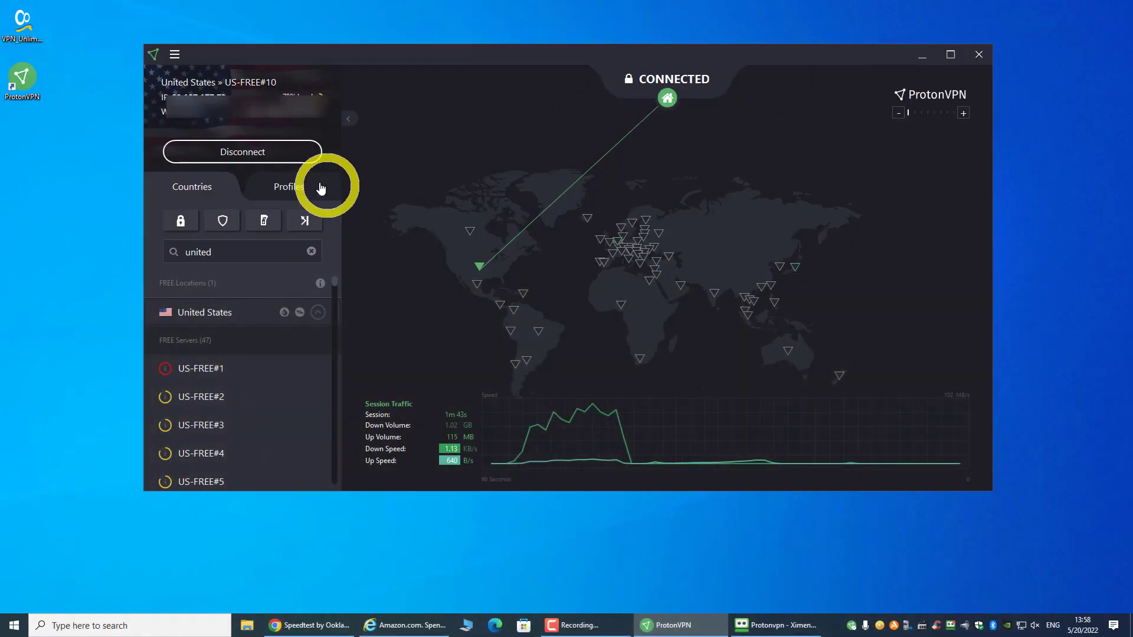
pyautogui.click(264, 153)
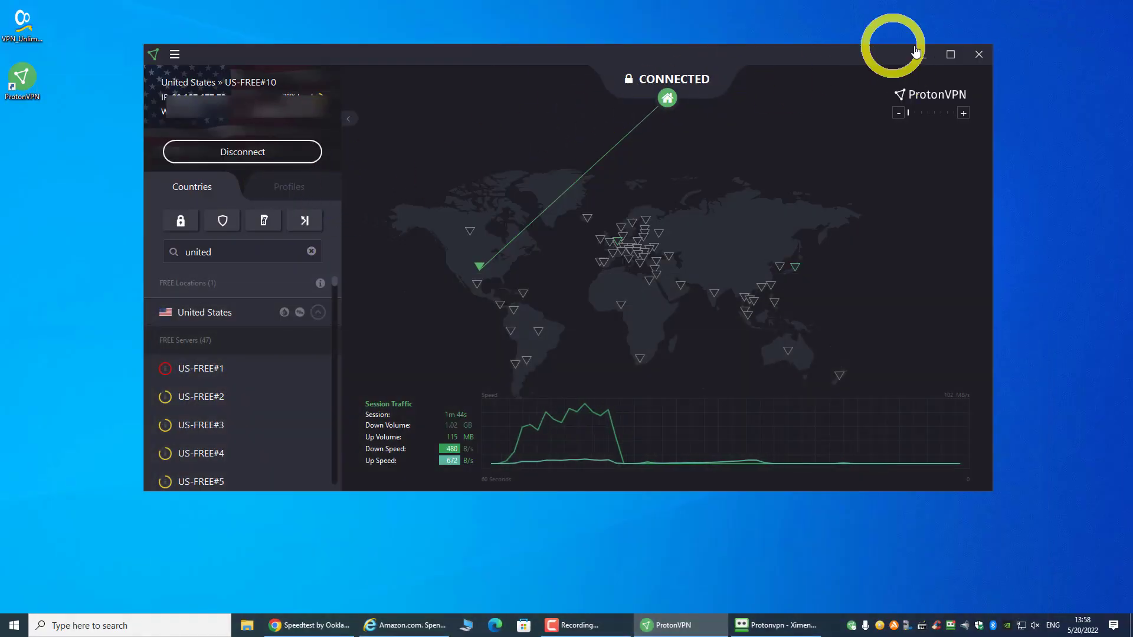
pyautogui.click(978, 54)
# Launch the VPN Unlimited installer from the desktop, accept the license agreement and install it with the default settings
pyautogui.moveTo(33, 26); pyautogui.dragTo(605, 267)
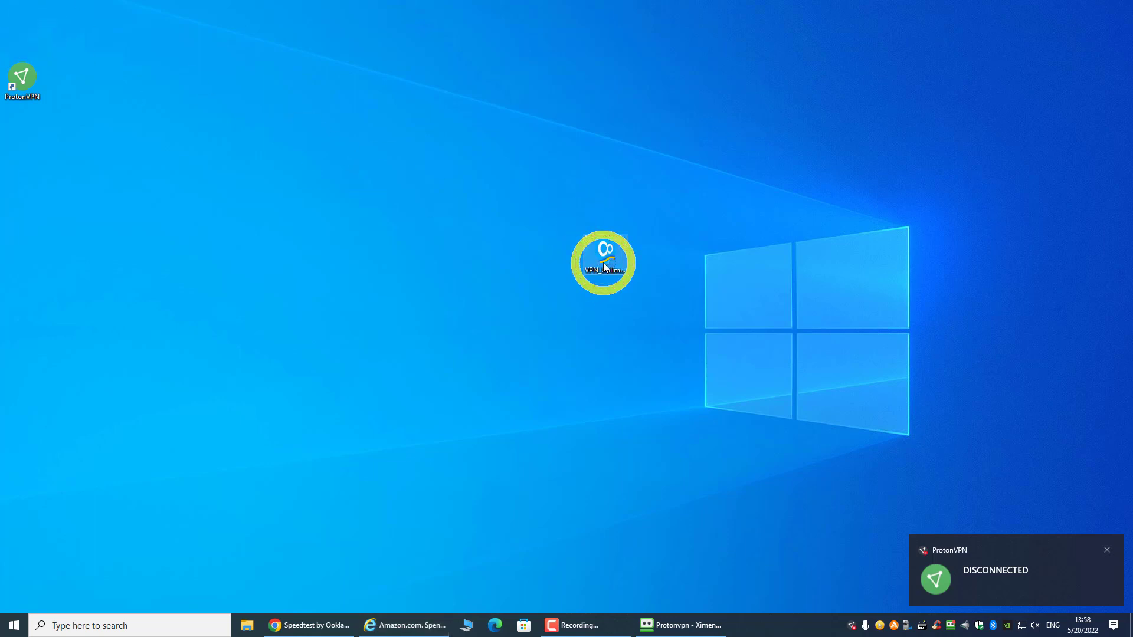
pyautogui.doubleClick(605, 266)
pyautogui.click(481, 372)
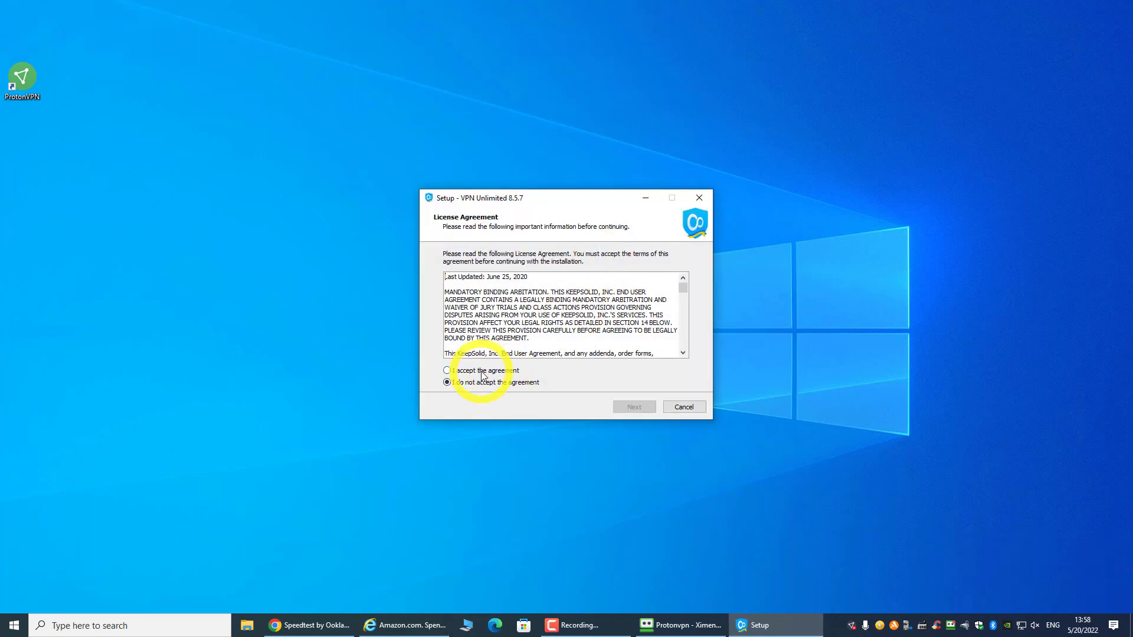
pyautogui.click(634, 407)
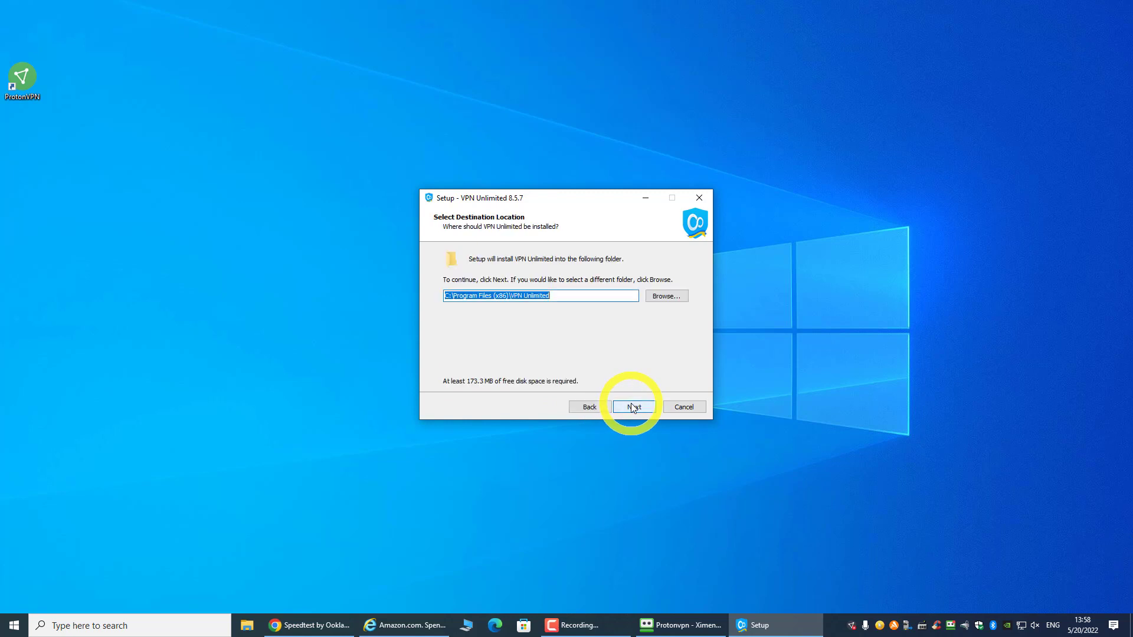
pyautogui.click(633, 408)
pyautogui.click(633, 407)
pyautogui.click(634, 407)
pyautogui.click(633, 407)
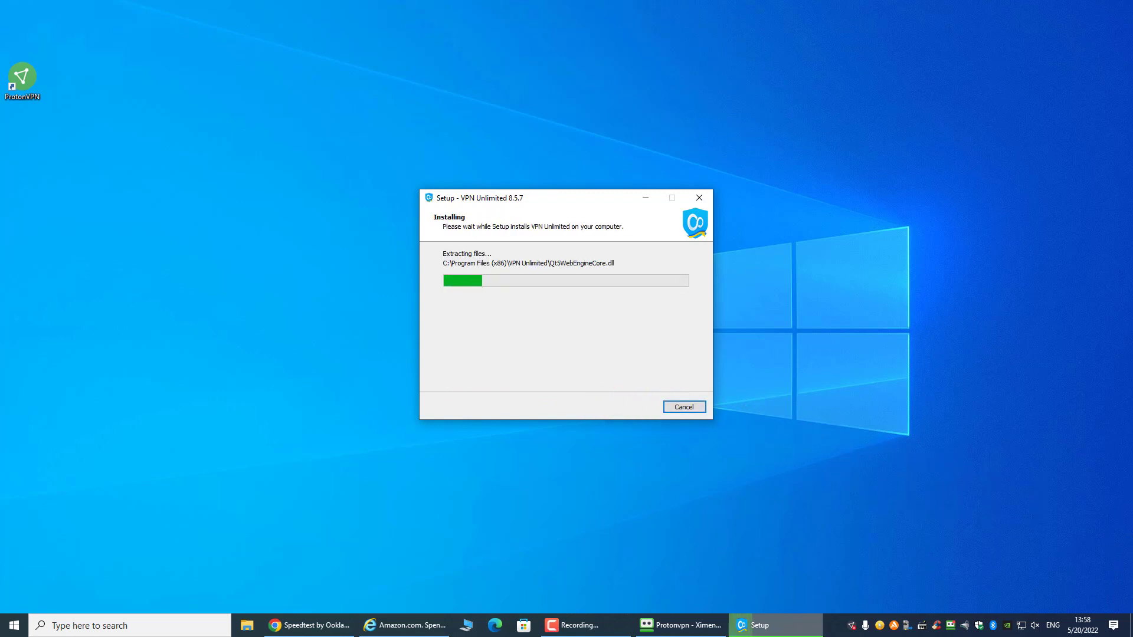
# Finish the VPN Unlimited setup with the option to restart the computer later
pyautogui.click(632, 444)
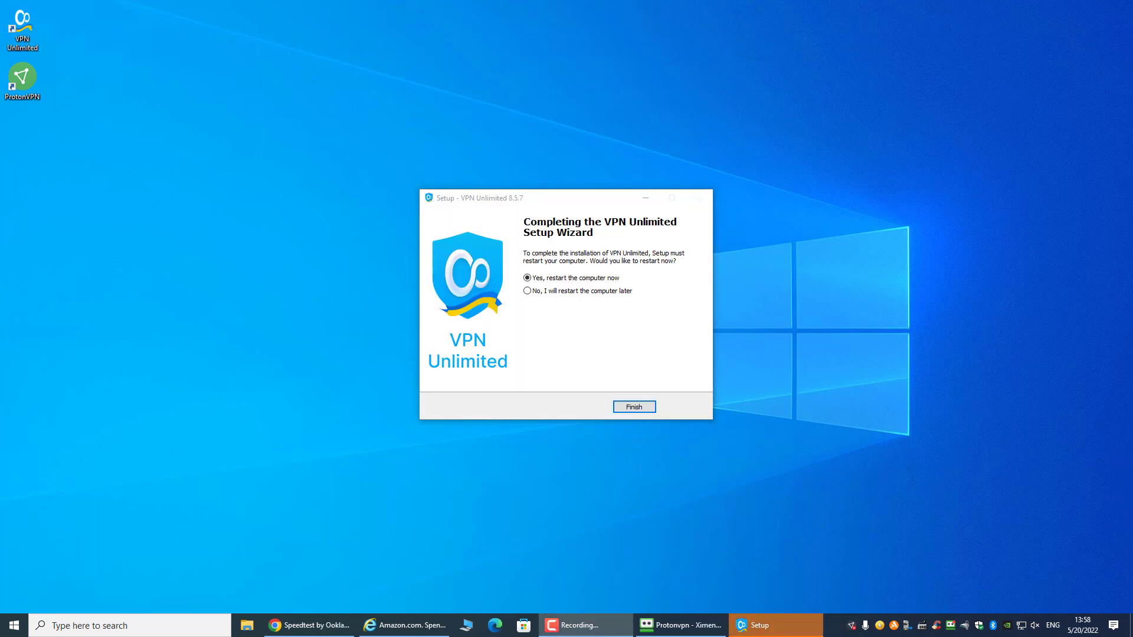
pyautogui.click(602, 292)
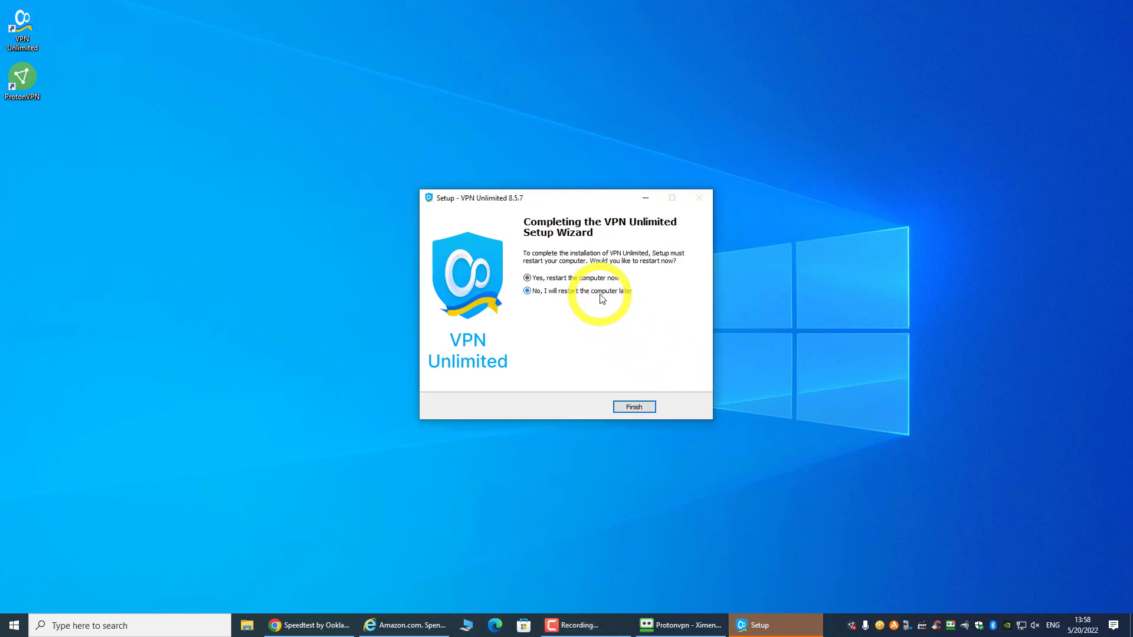
pyautogui.click(634, 407)
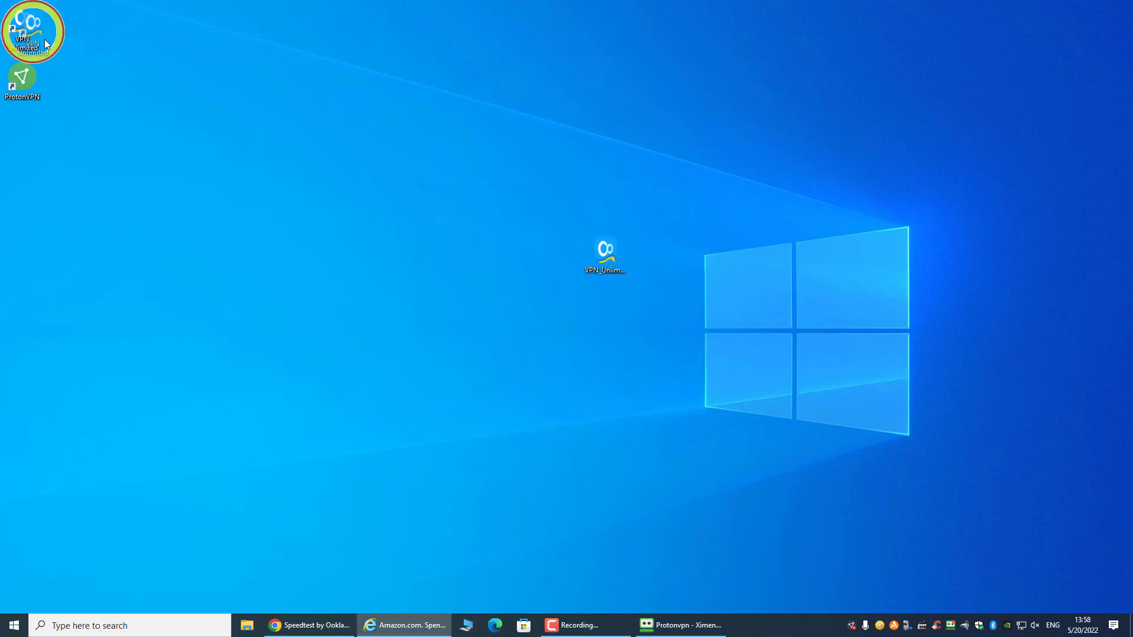
# Delete the VPN Unlimited installer file from the desktop and launch the app from its relocated shortcut
pyautogui.moveTo(40, 32); pyautogui.dragTo(444, 148)
pyautogui.click(605, 256)
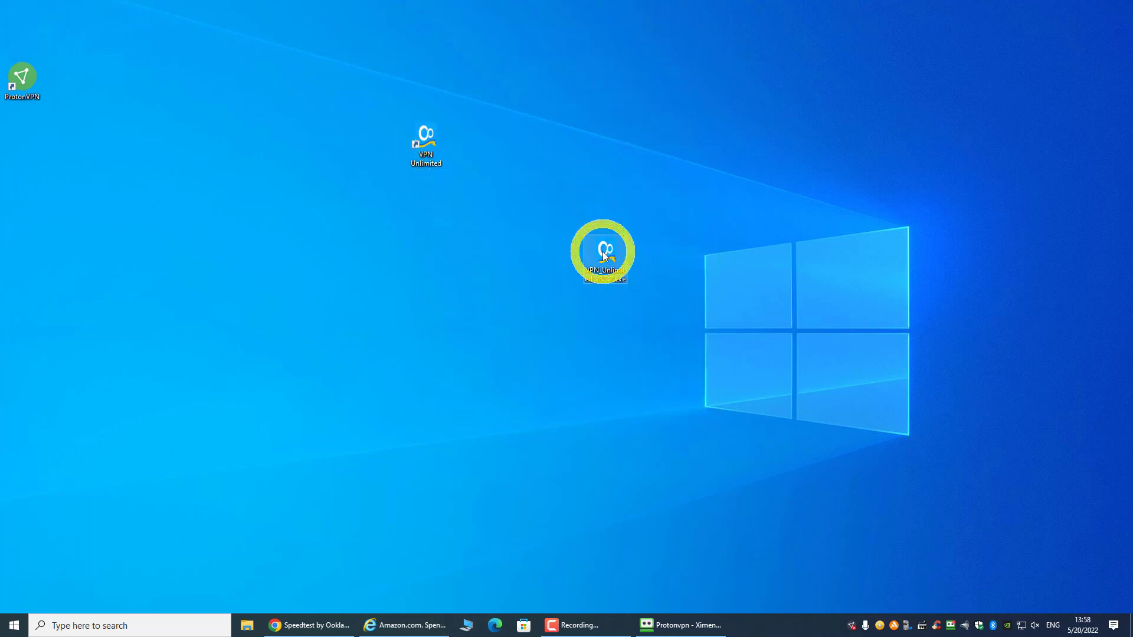
pyautogui.press('Delete')
pyautogui.click(429, 151)
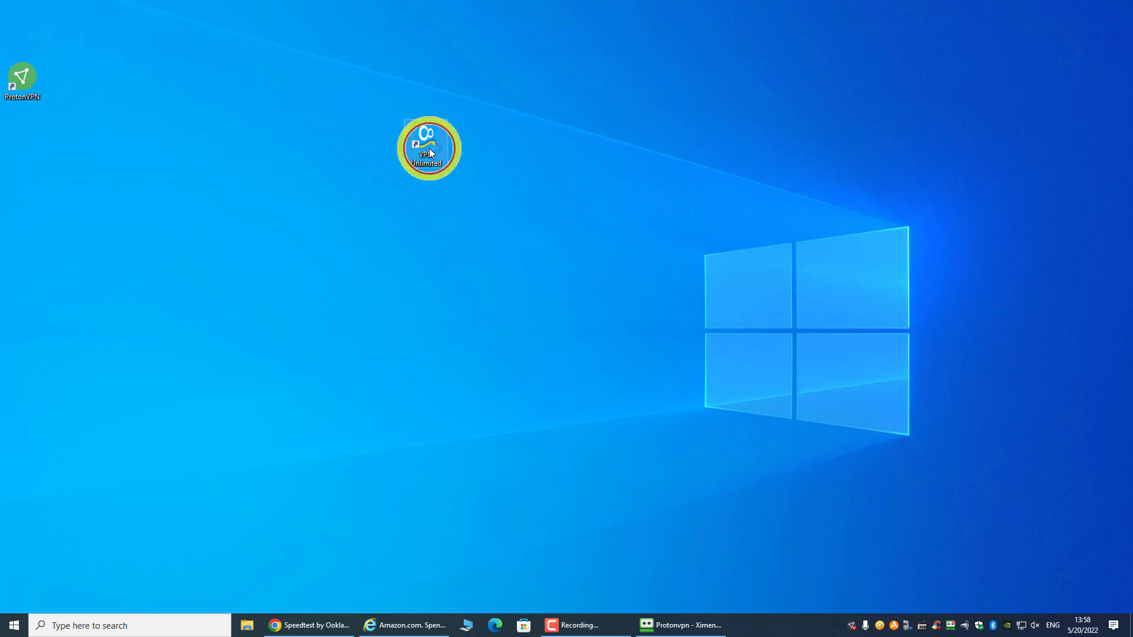
pyautogui.doubleClick(430, 152)
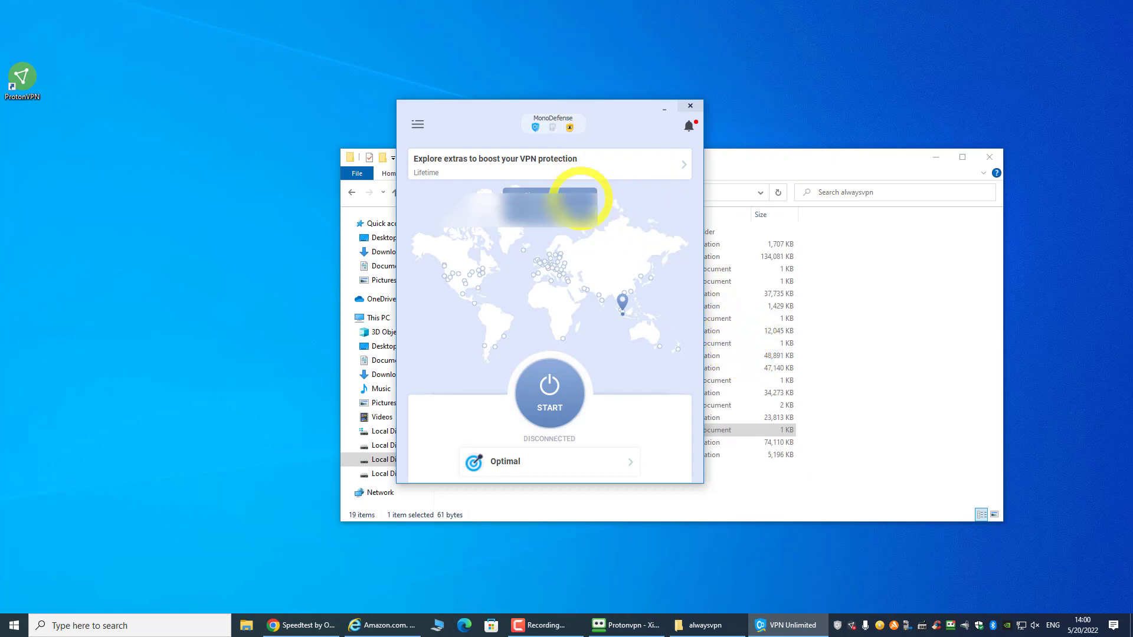
# Look through the account and settings pages of the VPN Unlimited menu, and return to the map view
pyautogui.click(417, 132)
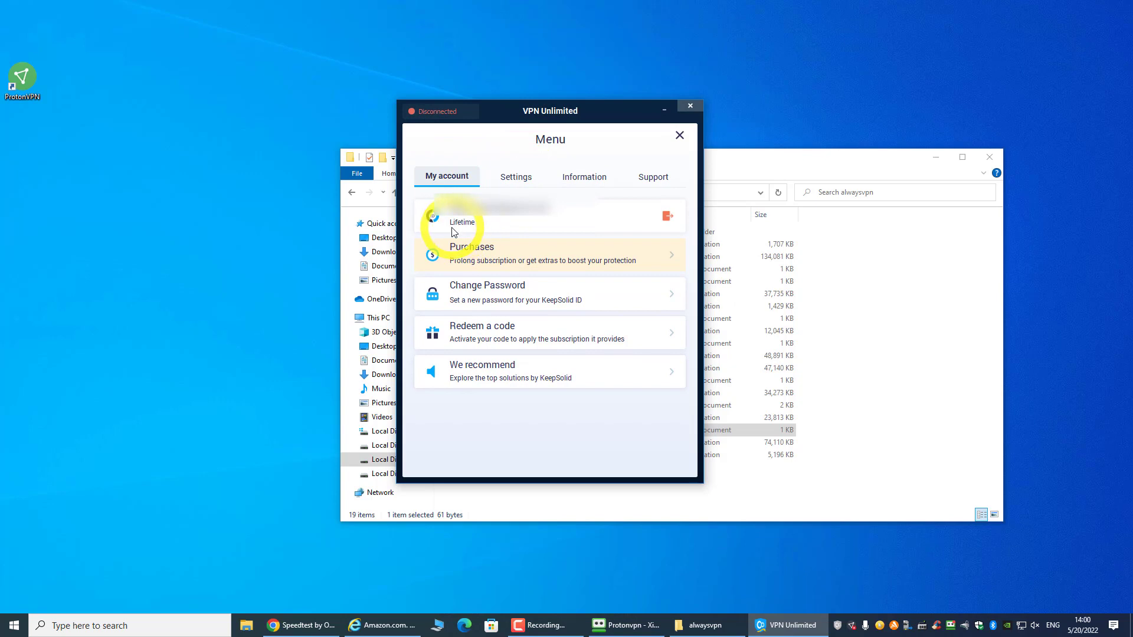
pyautogui.click(511, 176)
pyautogui.click(434, 176)
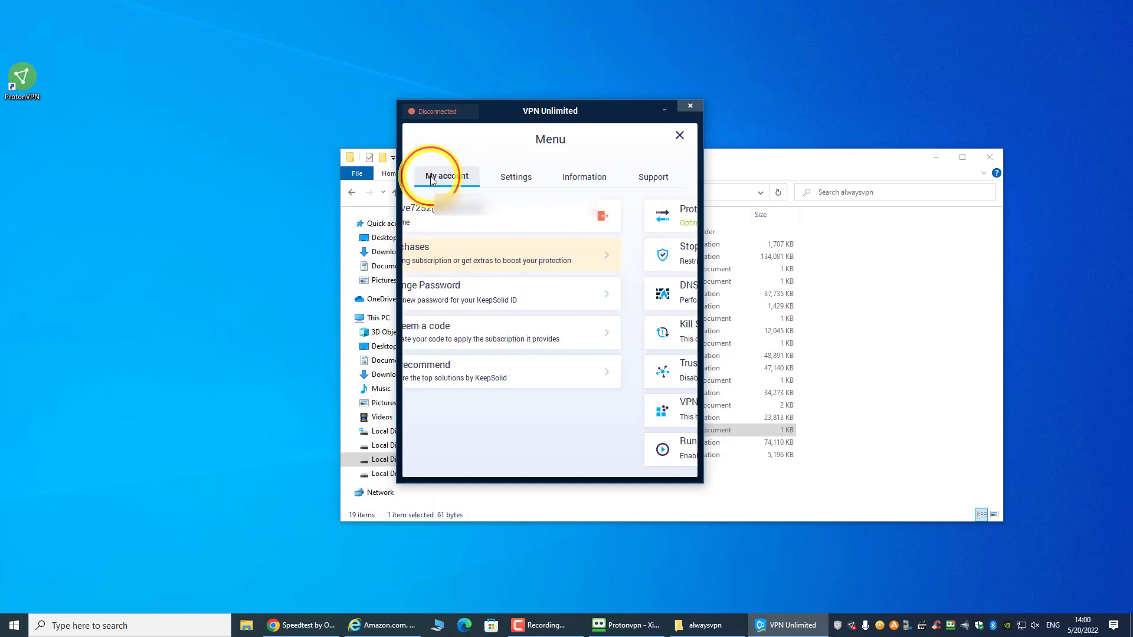
pyautogui.click(680, 137)
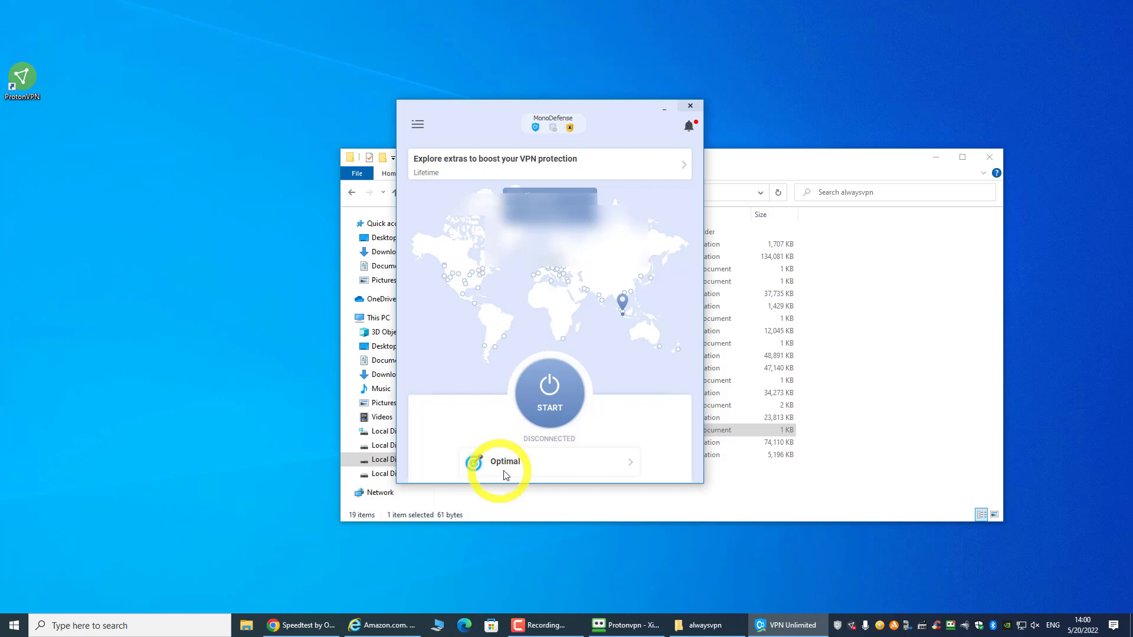
# Start the VPN Unlimited connection with the Optimal location and switch to Chrome
pyautogui.click(549, 400)
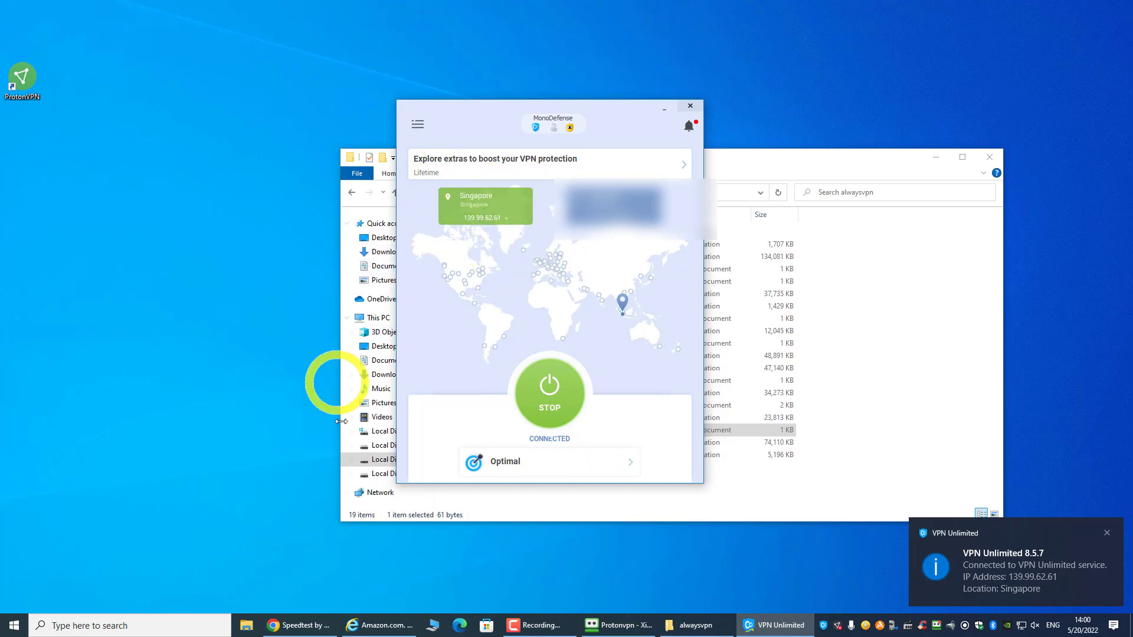
pyautogui.click(318, 626)
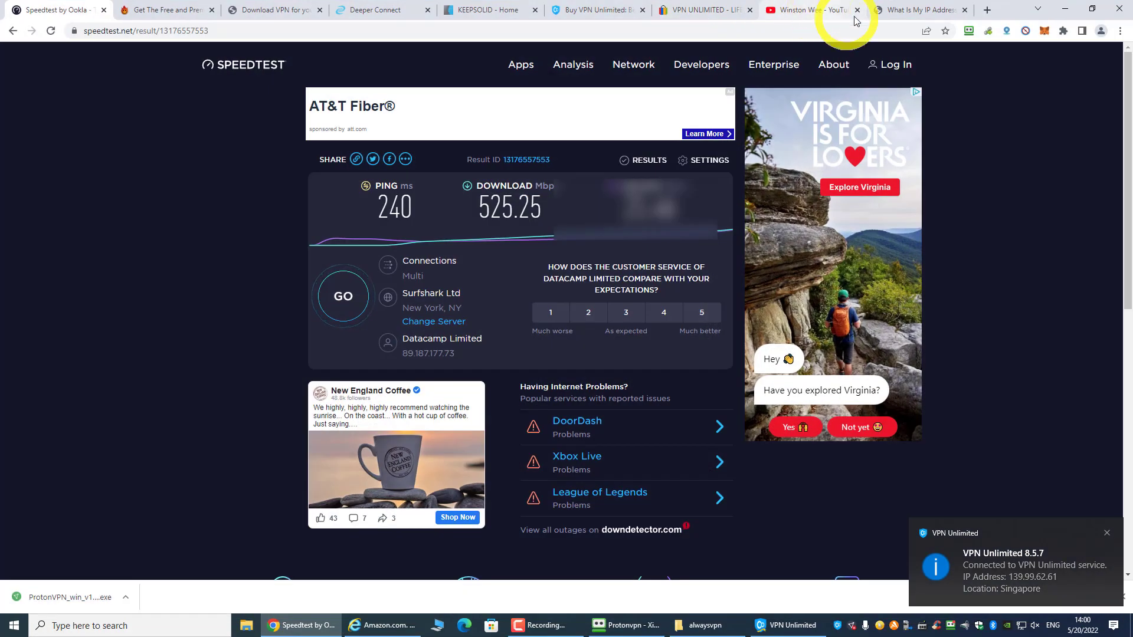
# Check the current IP location on whatismyipaddress.com, and run a new speed test from the speedtest.net home page
pyautogui.click(894, 10)
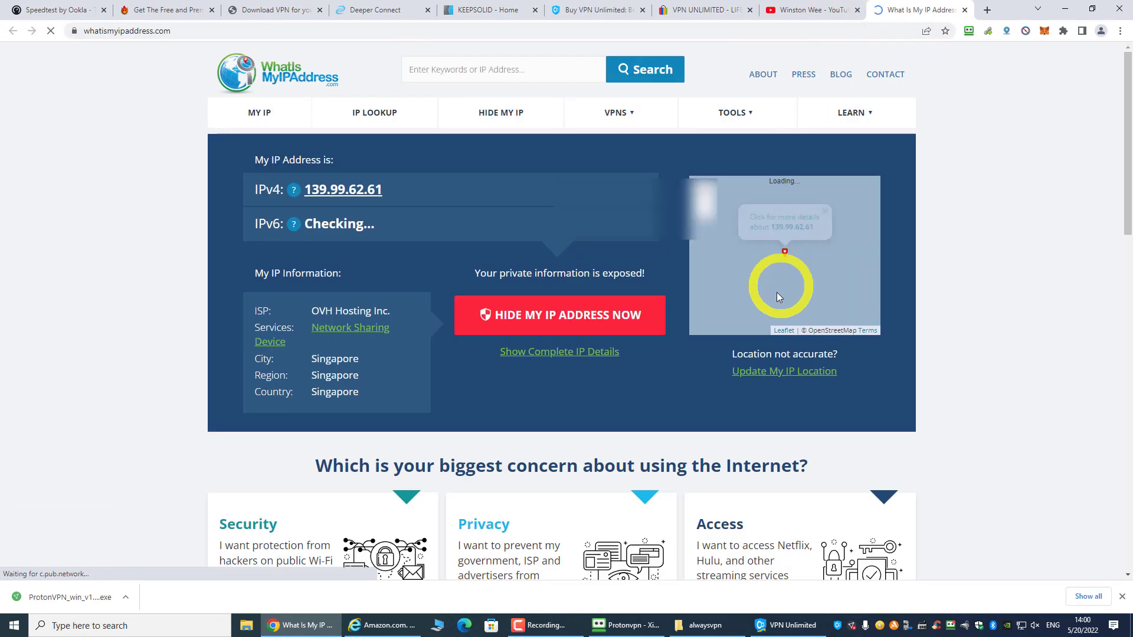
pyautogui.click(56, 9)
pyautogui.click(170, 32)
pyautogui.click(251, 31)
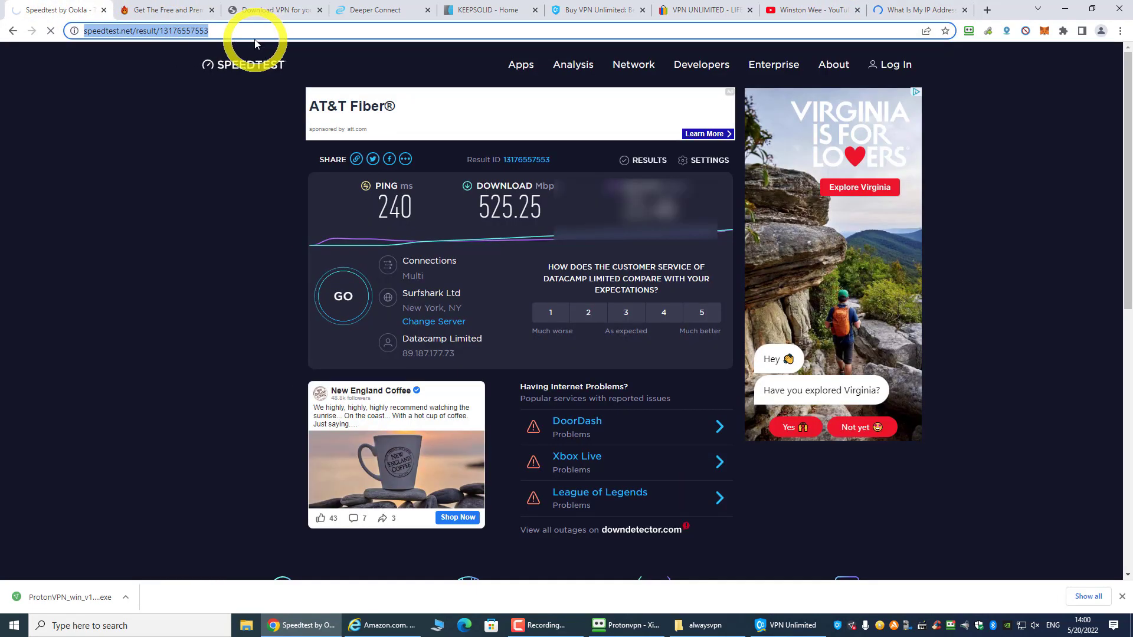
pyautogui.press('Return')
pyautogui.press('BackSpace')
pyautogui.press('BackSpace')
pyautogui.press('BackSpace')
pyautogui.press('BackSpace')
pyautogui.press('BackSpace')
pyautogui.press('BackSpace')
pyautogui.press('BackSpace')
pyautogui.press('BackSpace')
pyautogui.press('BackSpace')
pyautogui.press('BackSpace')
pyautogui.press('BackSpace')
pyautogui.press('BackSpace')
pyautogui.press('BackSpace')
pyautogui.press('BackSpace')
pyautogui.press('BackSpace')
pyautogui.press('BackSpace')
pyautogui.press('BackSpace')
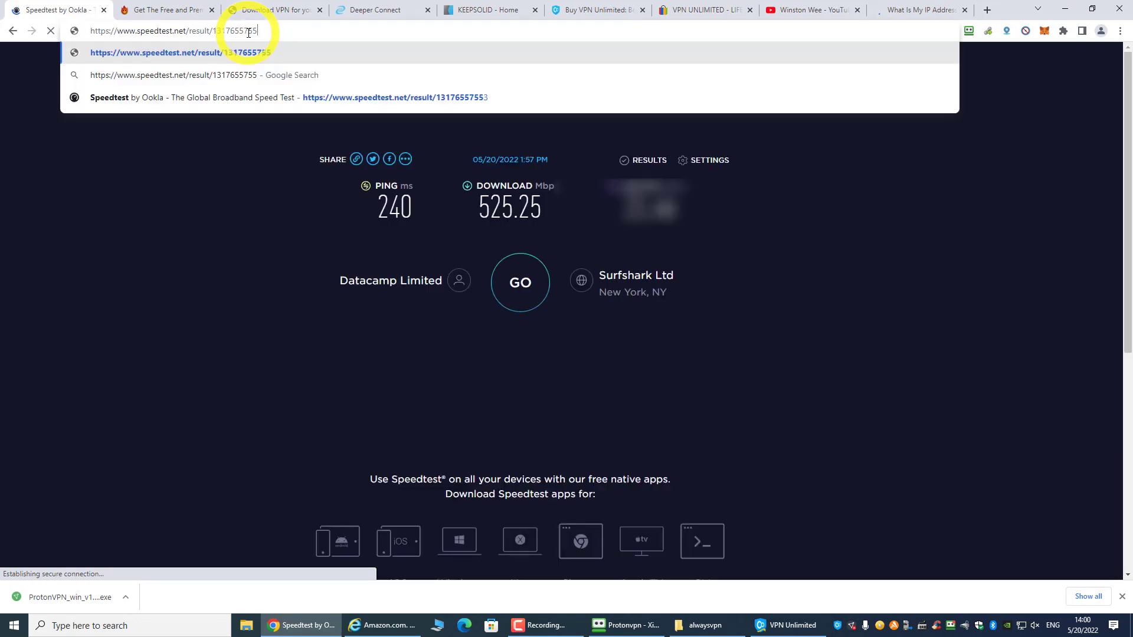
pyautogui.press('Return')
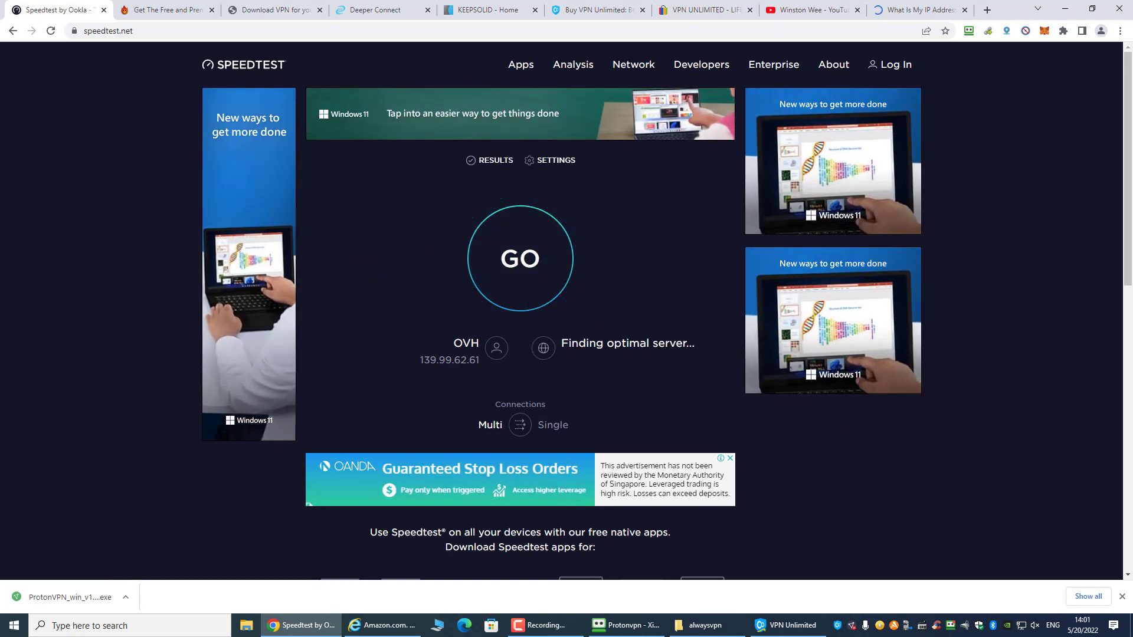
pyautogui.click(527, 257)
pyautogui.click(530, 258)
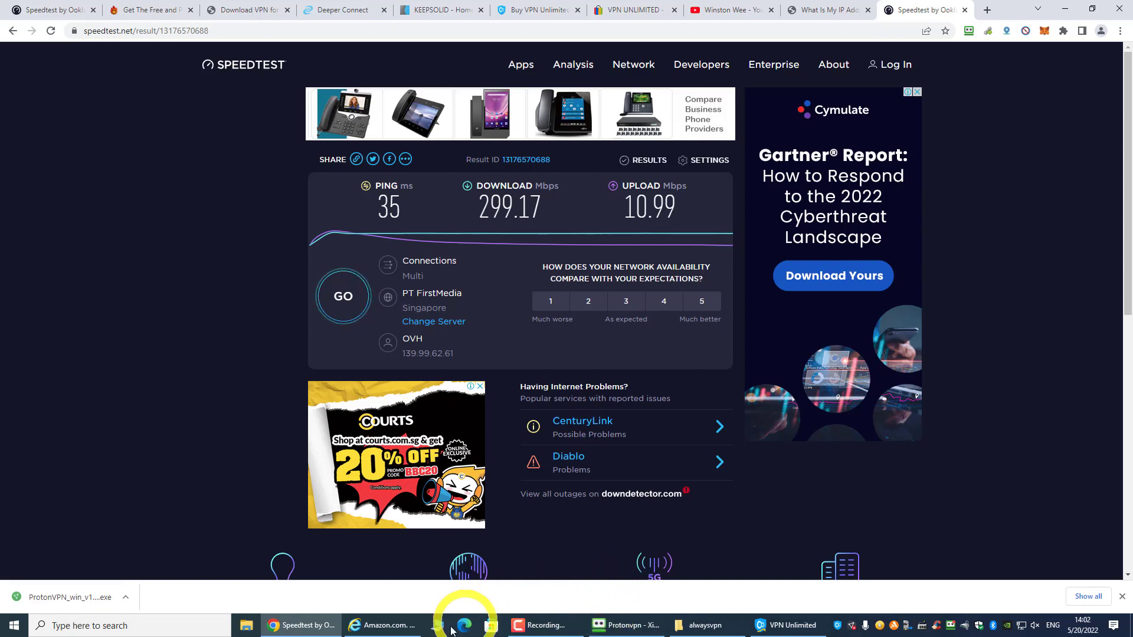
# Open the VPN Unlimited server list and look through the All servers, Torrent and Streaming categories
pyautogui.click(790, 627)
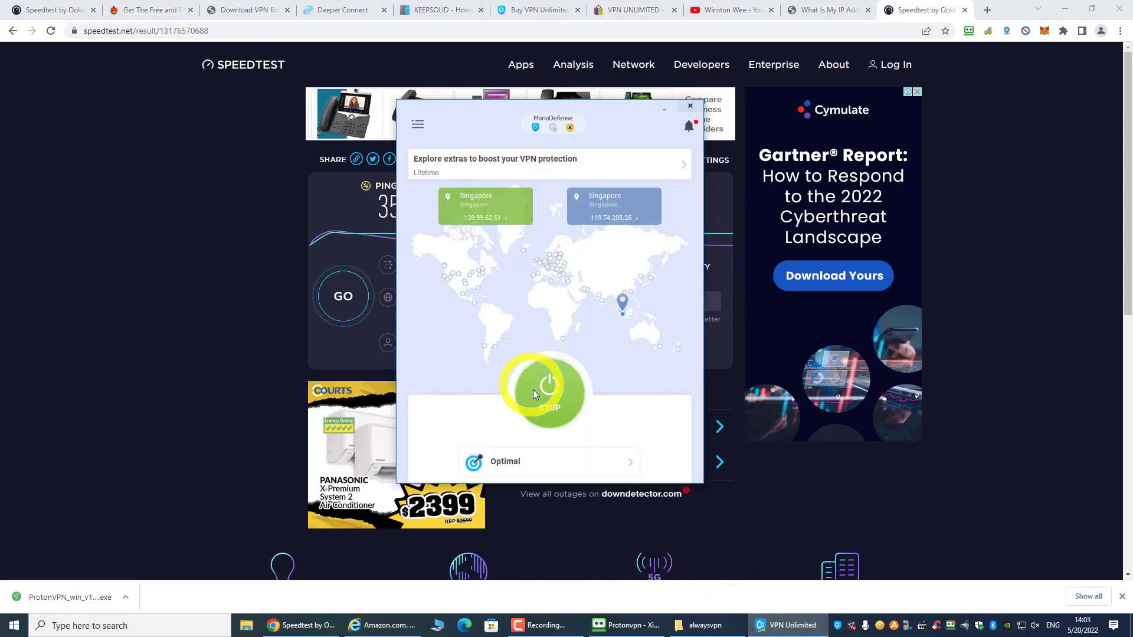
pyautogui.click(513, 464)
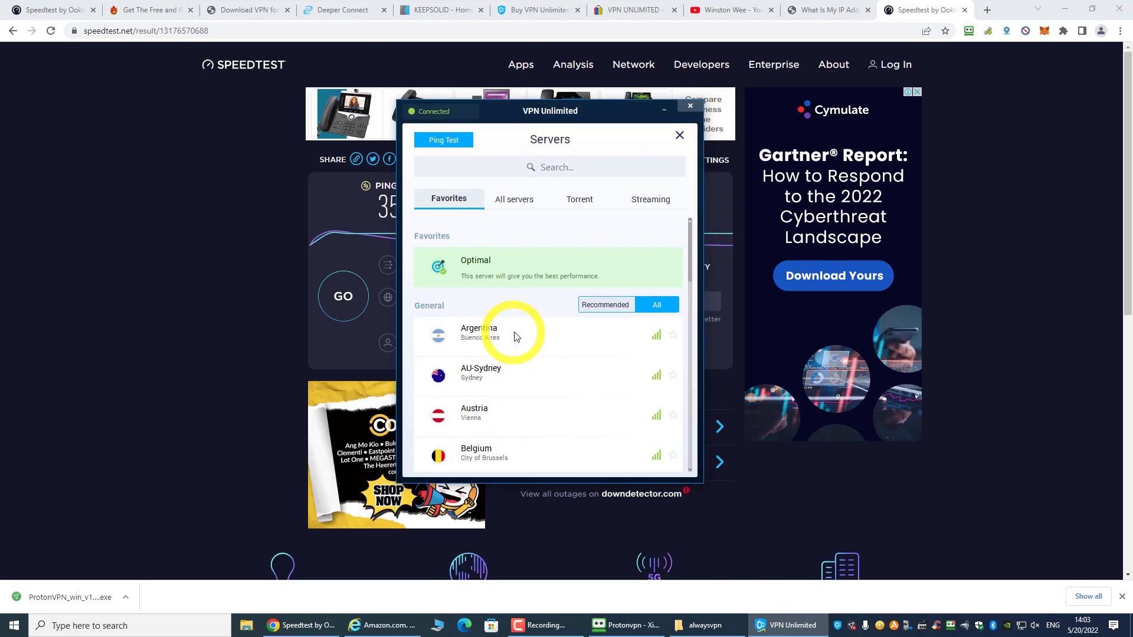
pyautogui.click(520, 201)
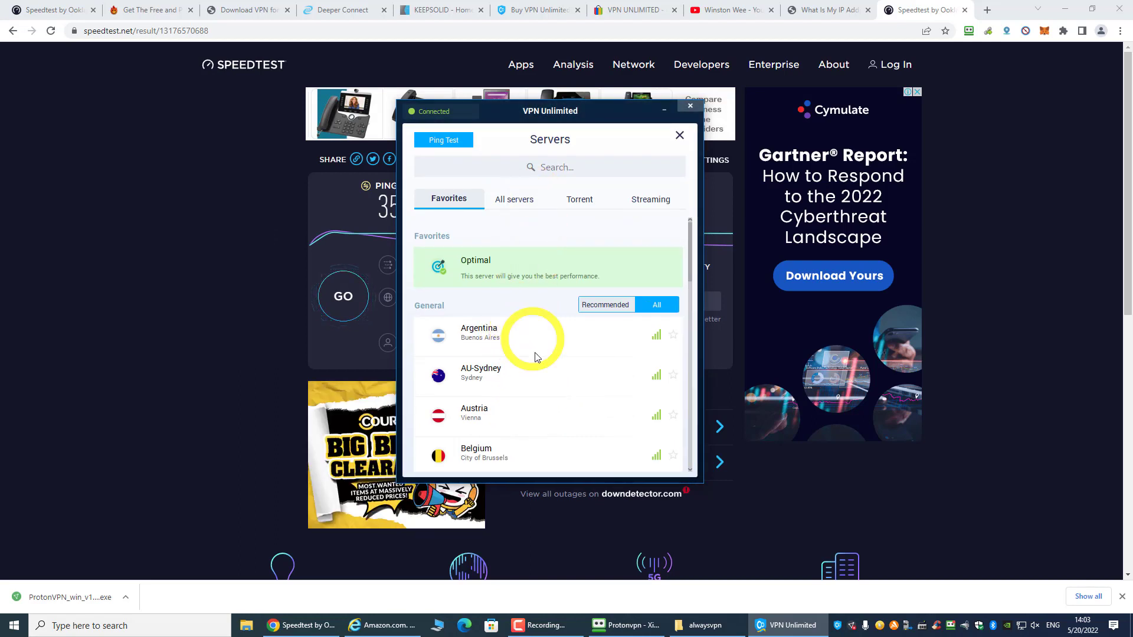
pyautogui.scroll(-2, 534, 349)
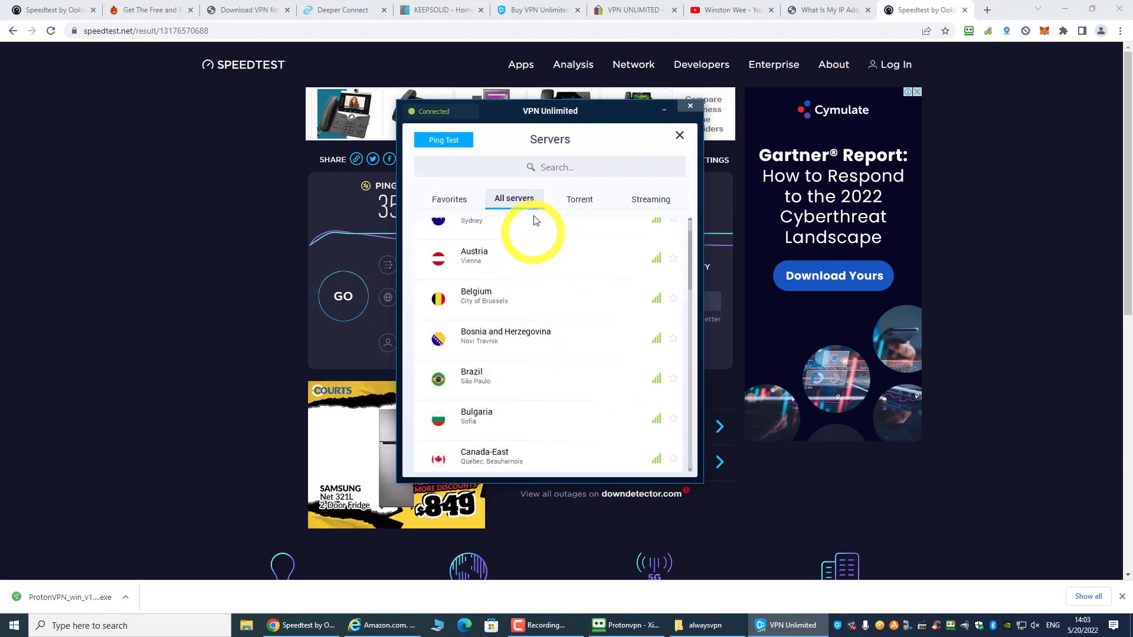
pyautogui.scroll(-5, 557, 316)
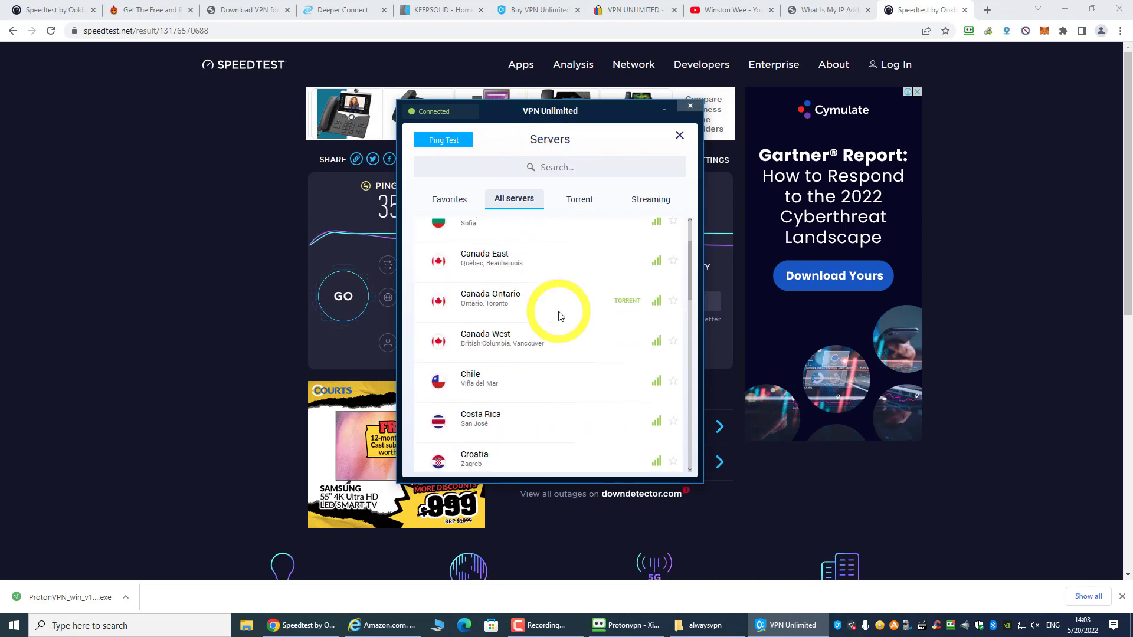
pyautogui.scroll(-20, 560, 326)
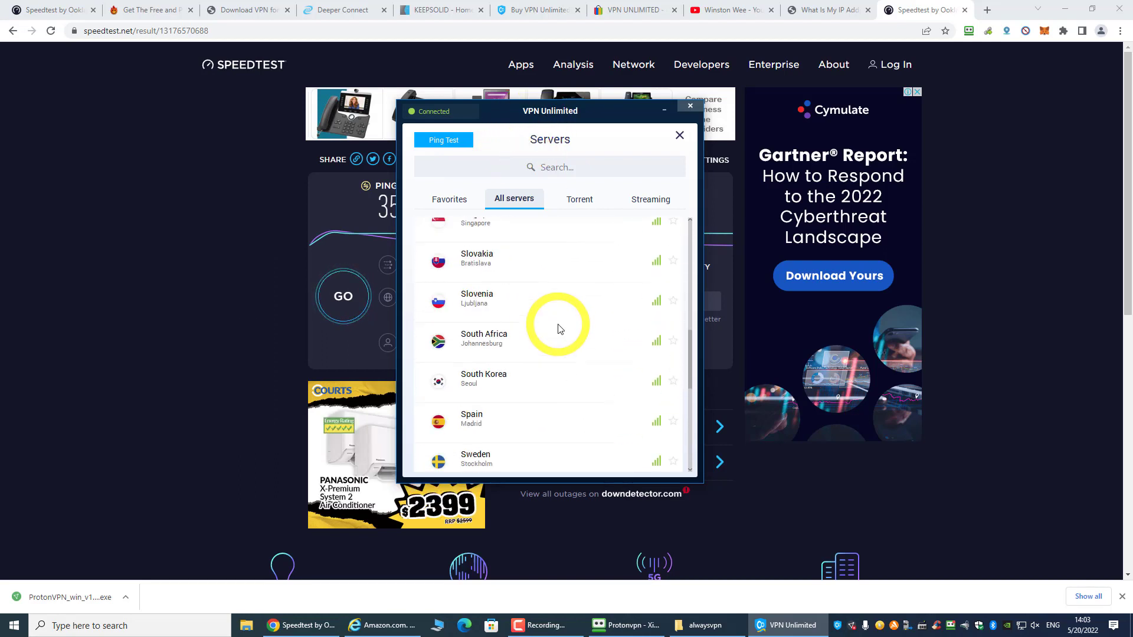
pyautogui.click(578, 201)
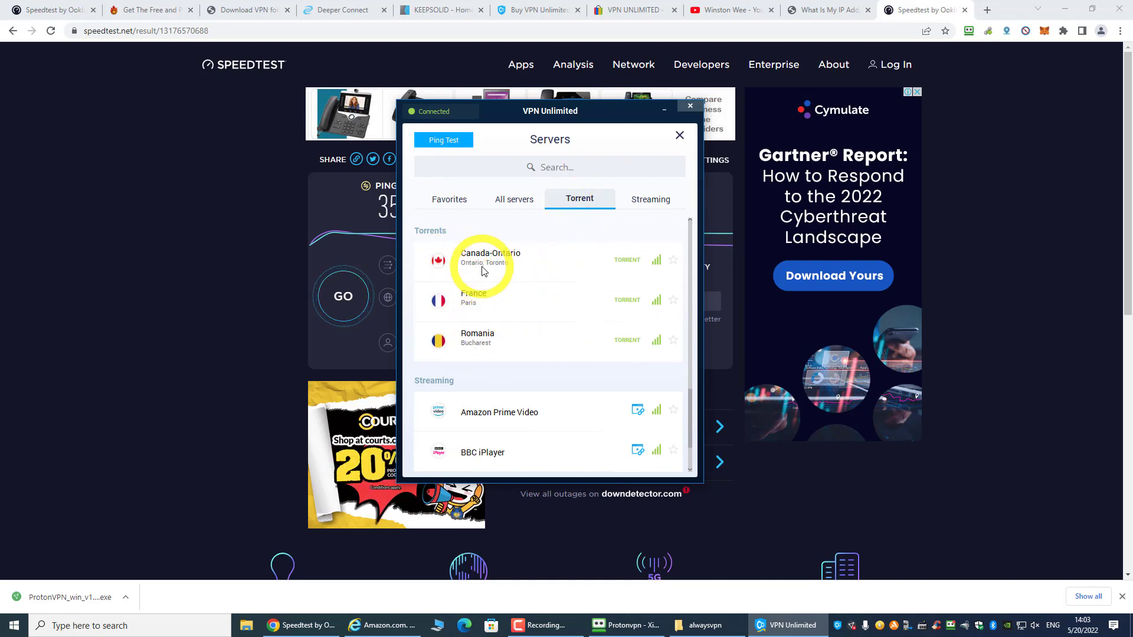
pyautogui.scroll(-3, 496, 338)
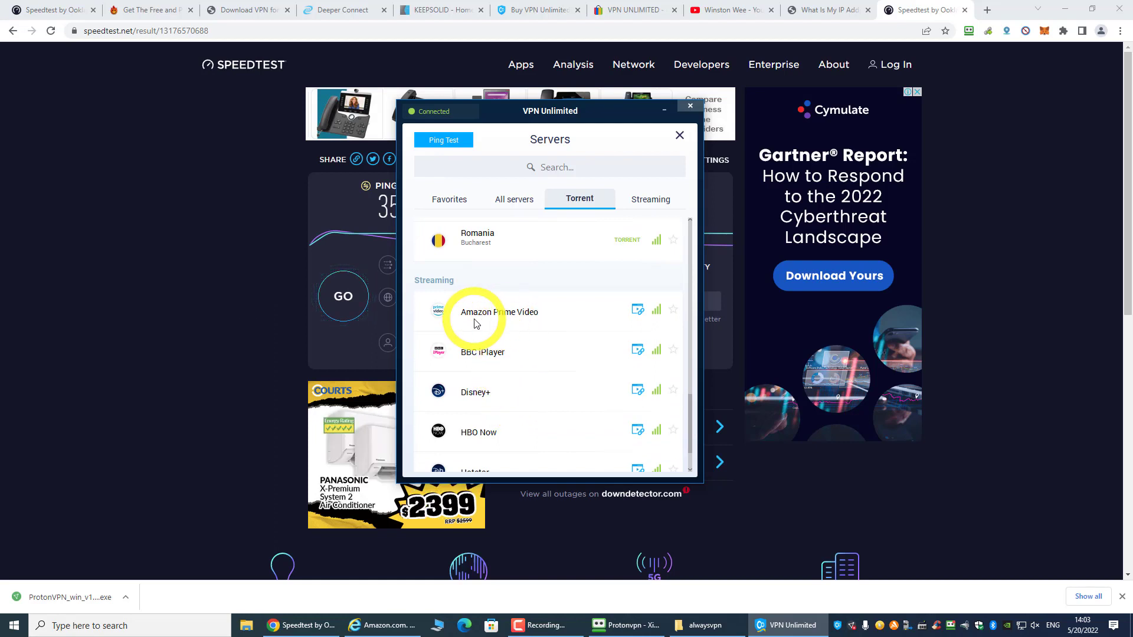
pyautogui.scroll(-2, 518, 329)
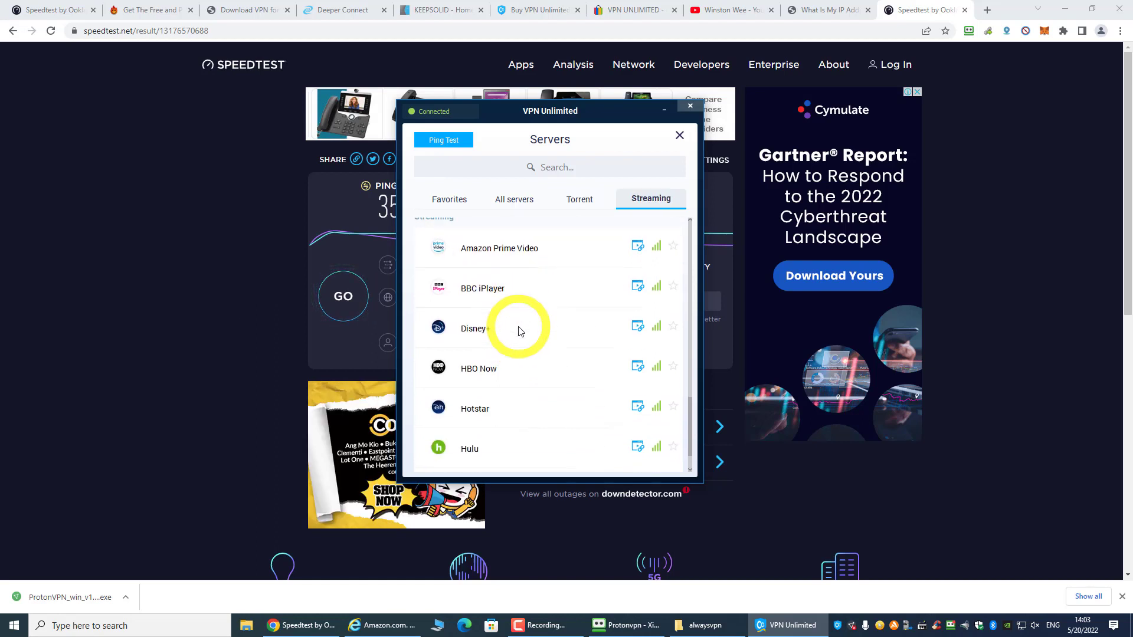
pyautogui.scroll(-2, 501, 418)
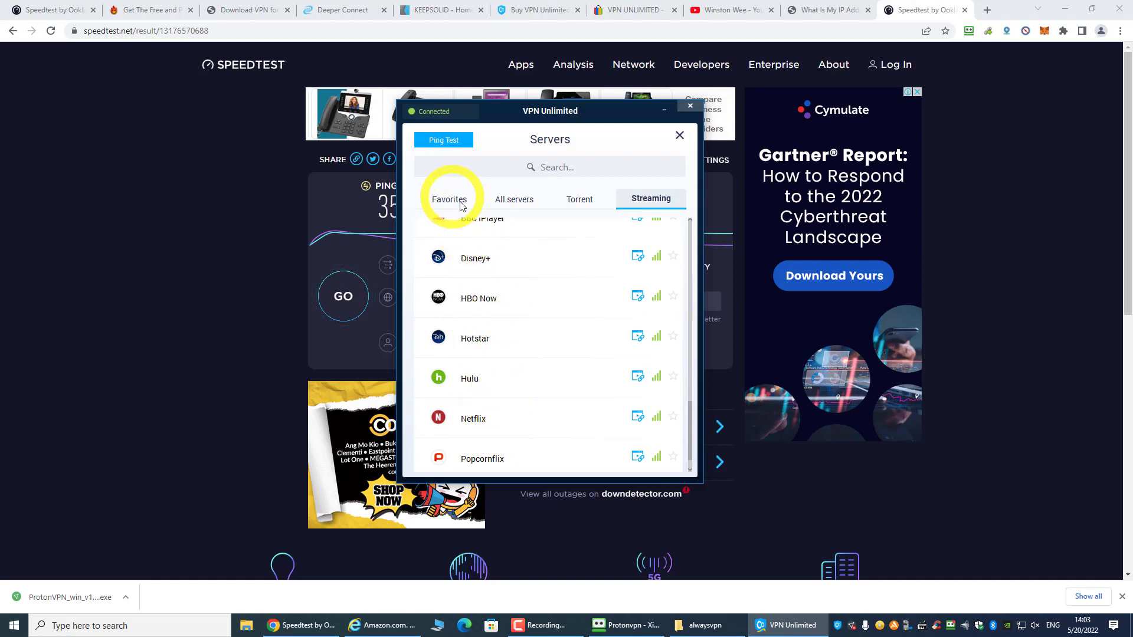
# Find US-New York among all VPN Unlimited servers and connect to it
pyautogui.click(516, 199)
pyautogui.scroll(-2, 536, 343)
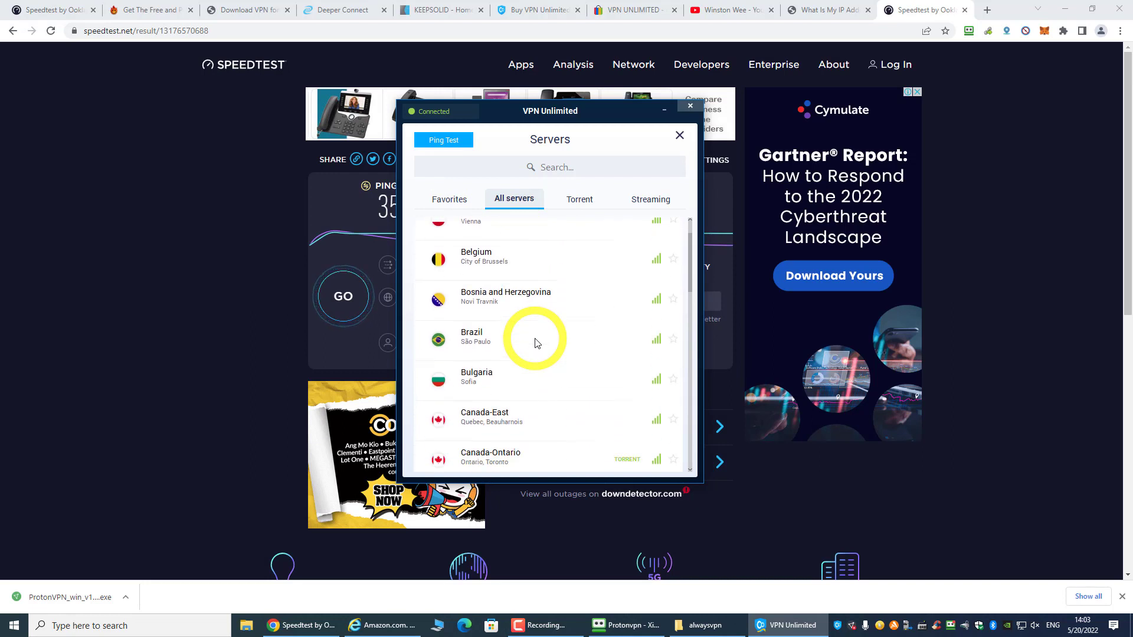
pyautogui.scroll(-6, 536, 343)
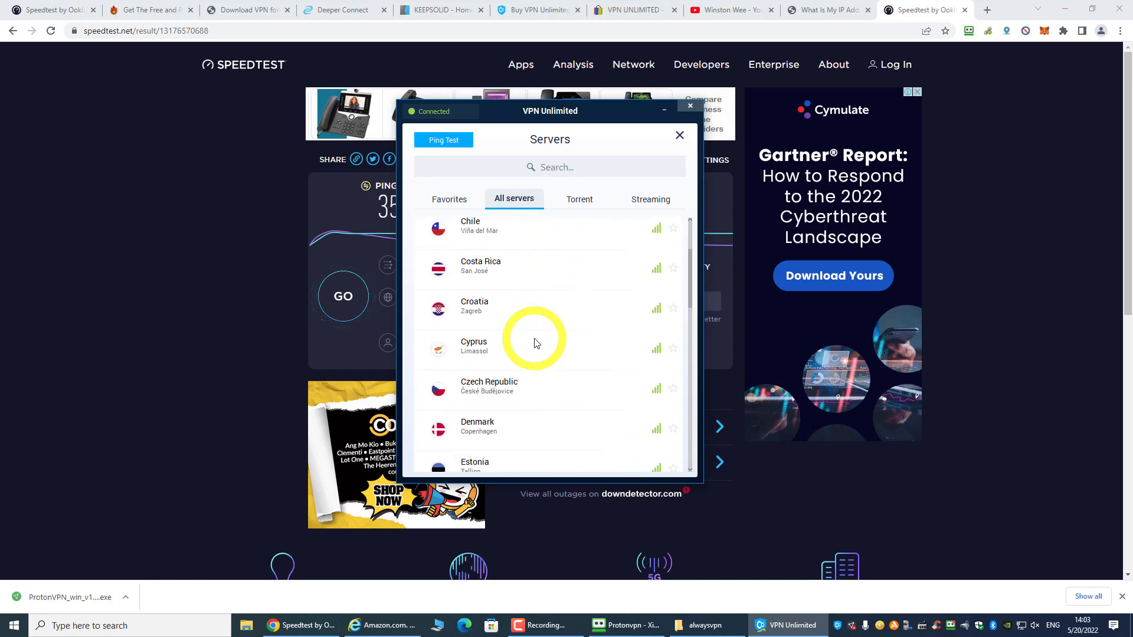
pyautogui.scroll(-10, 536, 343)
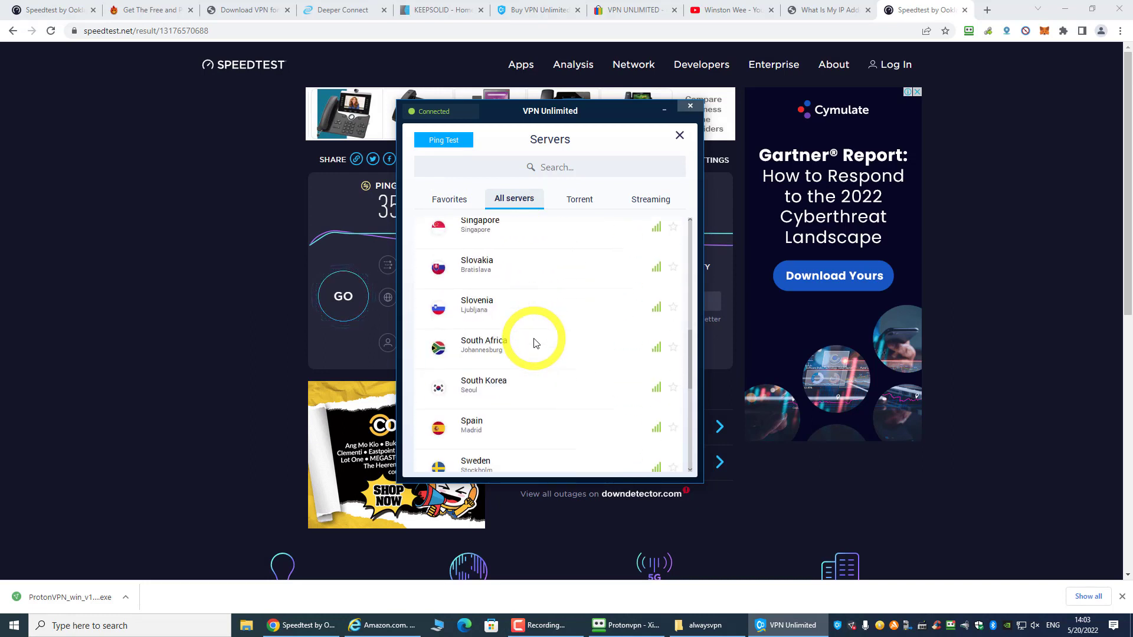
pyautogui.scroll(-8, 536, 343)
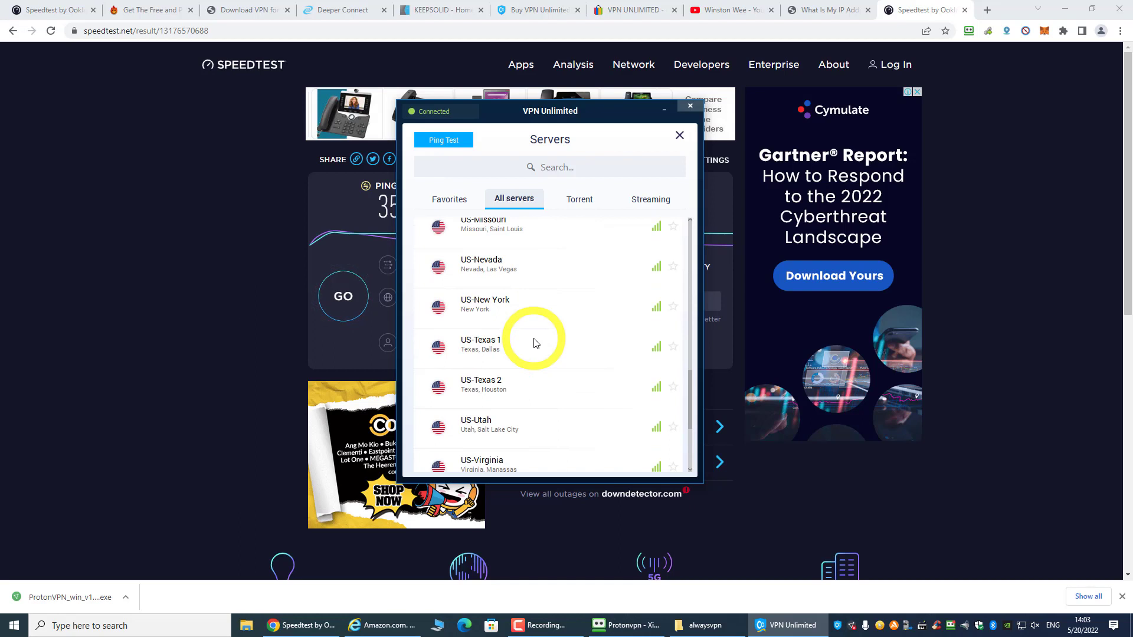
pyautogui.scroll(-4, 536, 343)
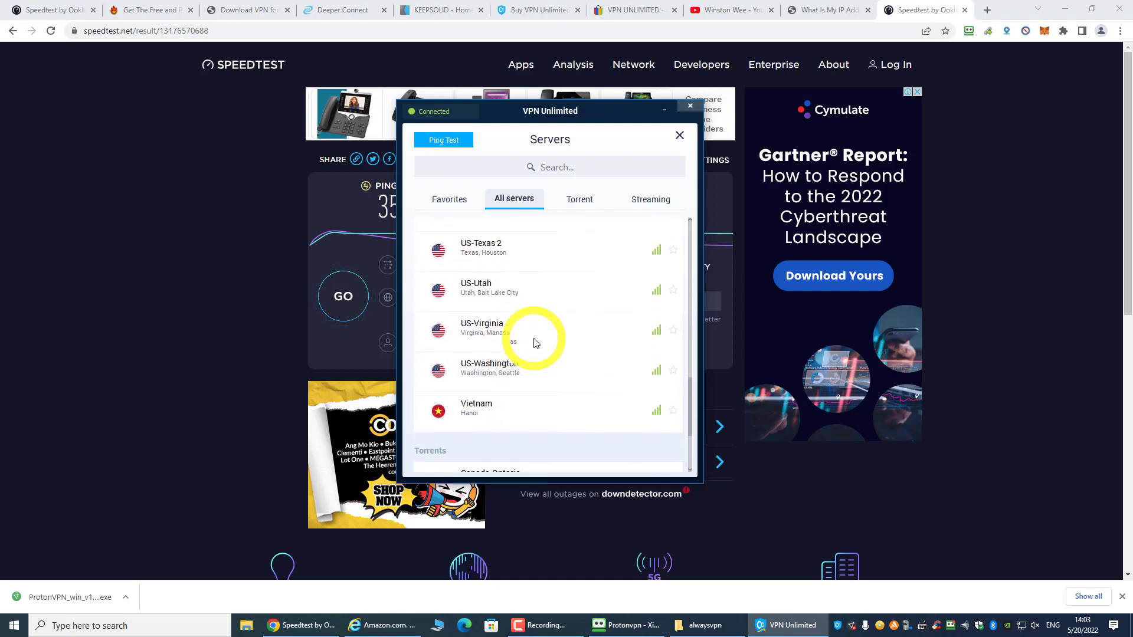
pyautogui.scroll(3, 536, 343)
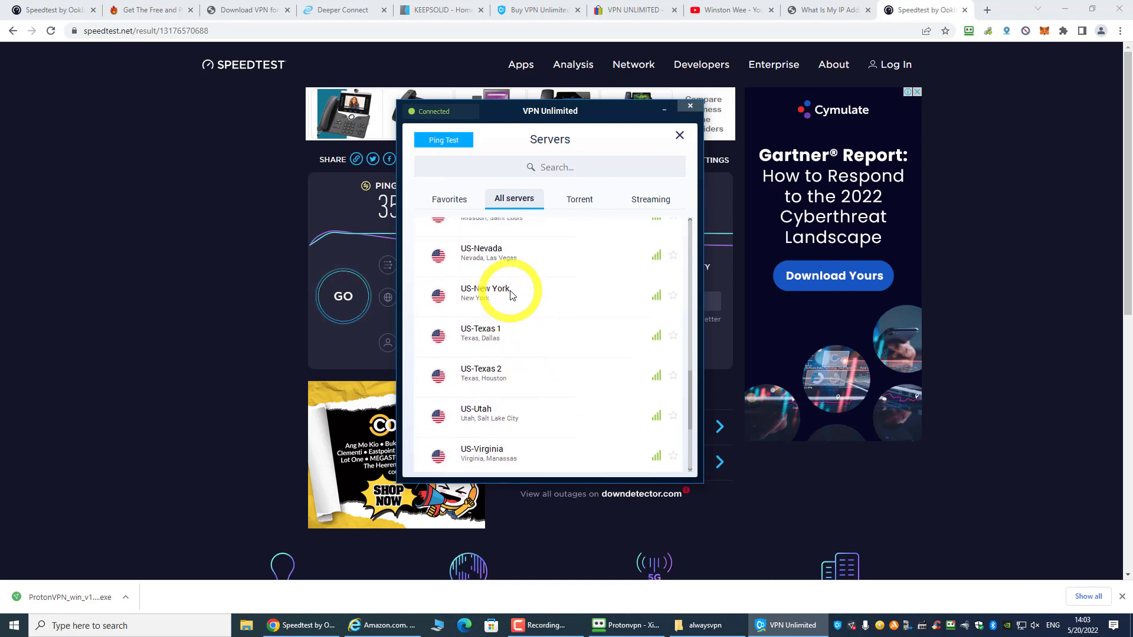
pyautogui.click(510, 293)
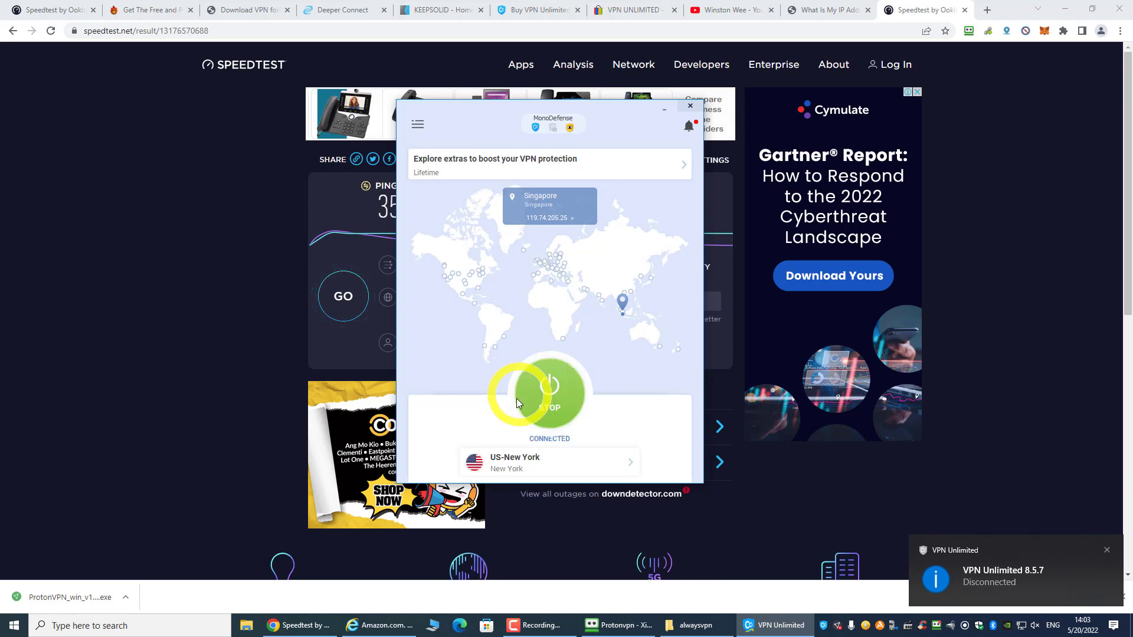
# Reload whatismyipaddress.com in Chrome to check the IP location of the US-New York connection
pyautogui.click(917, 11)
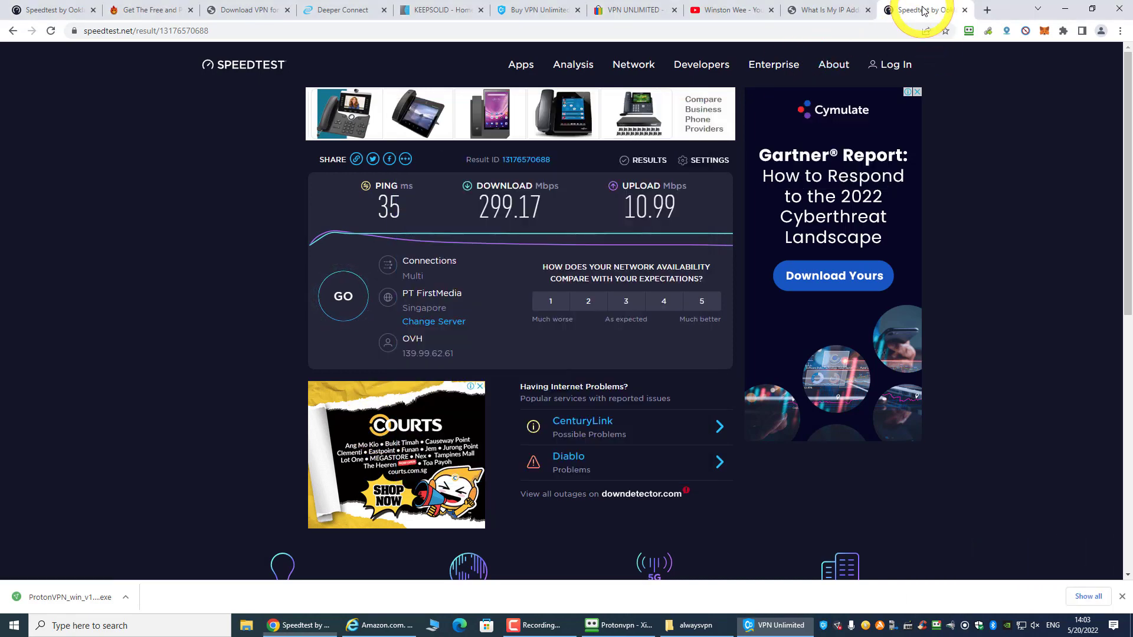
pyautogui.click(839, 16)
pyautogui.click(799, 32)
pyautogui.press('Return')
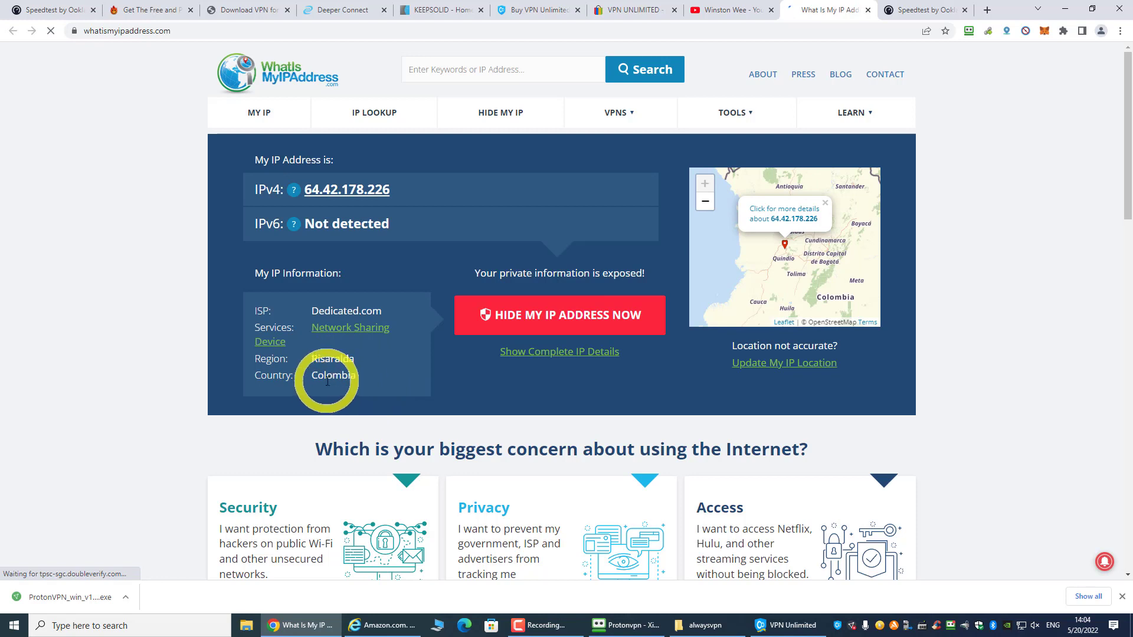
# Stop the VPN Unlimited connection and start it again with the US-New York server
pyautogui.click(785, 626)
pyautogui.click(544, 389)
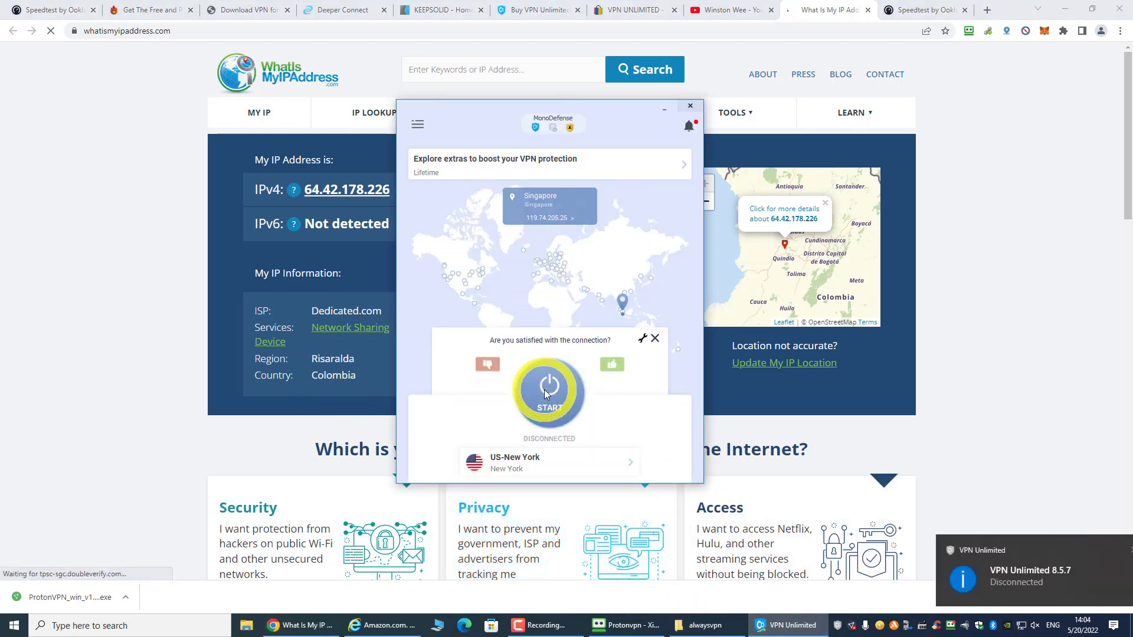
pyautogui.click(544, 397)
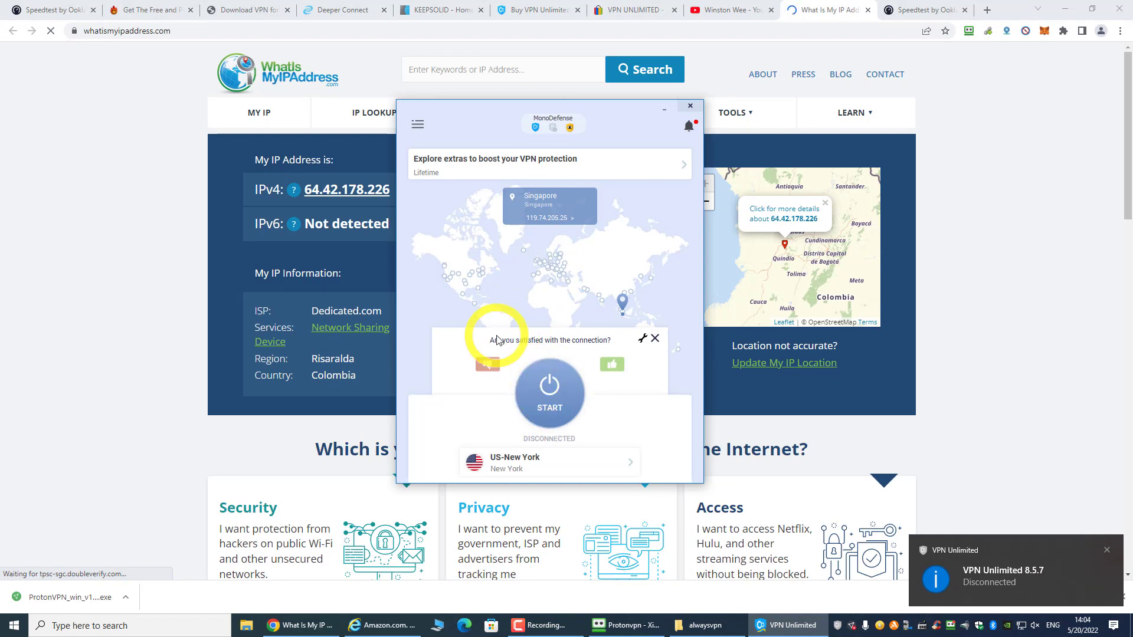
pyautogui.click(549, 399)
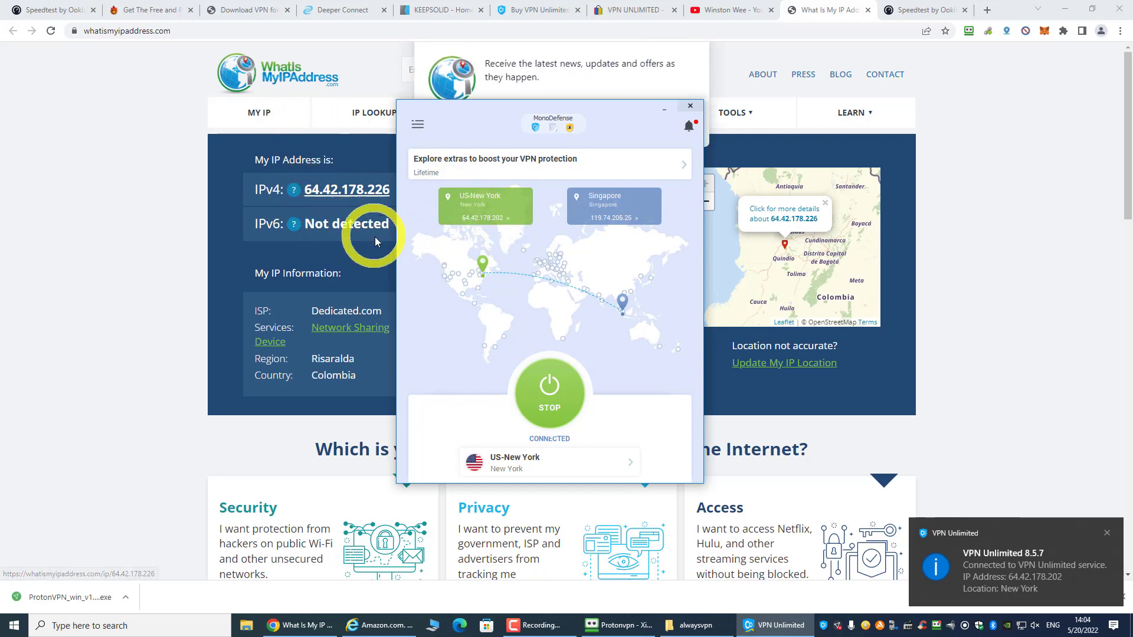
# Reload whatismyipaddress.com to check the IP location after reconnecting, declining the site's notification offer
pyautogui.click(258, 28)
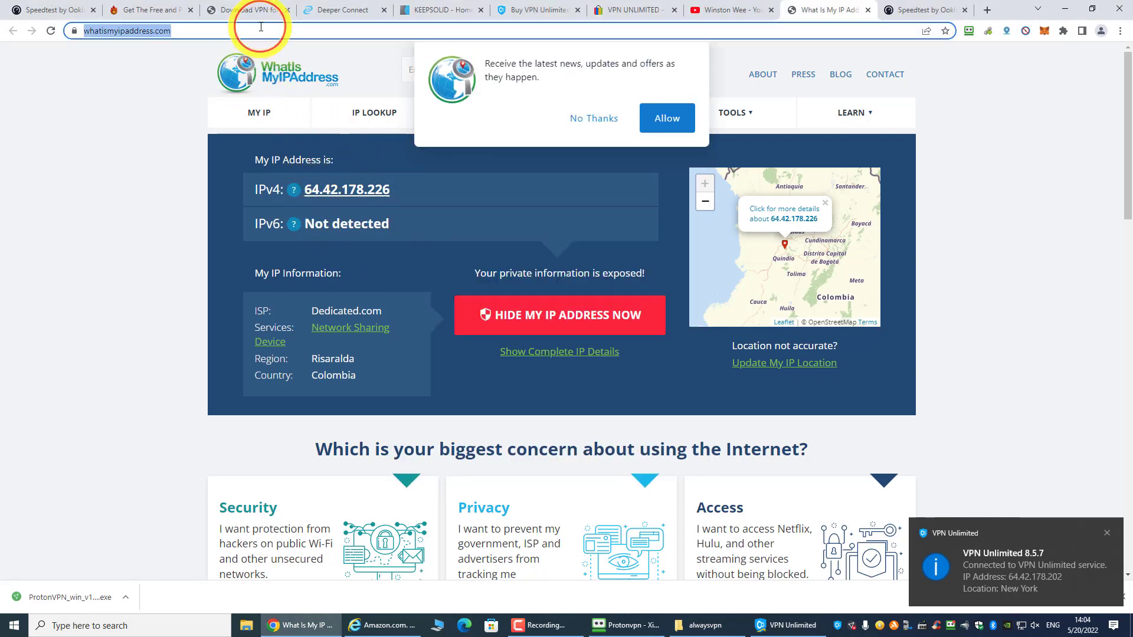
pyautogui.press('Return')
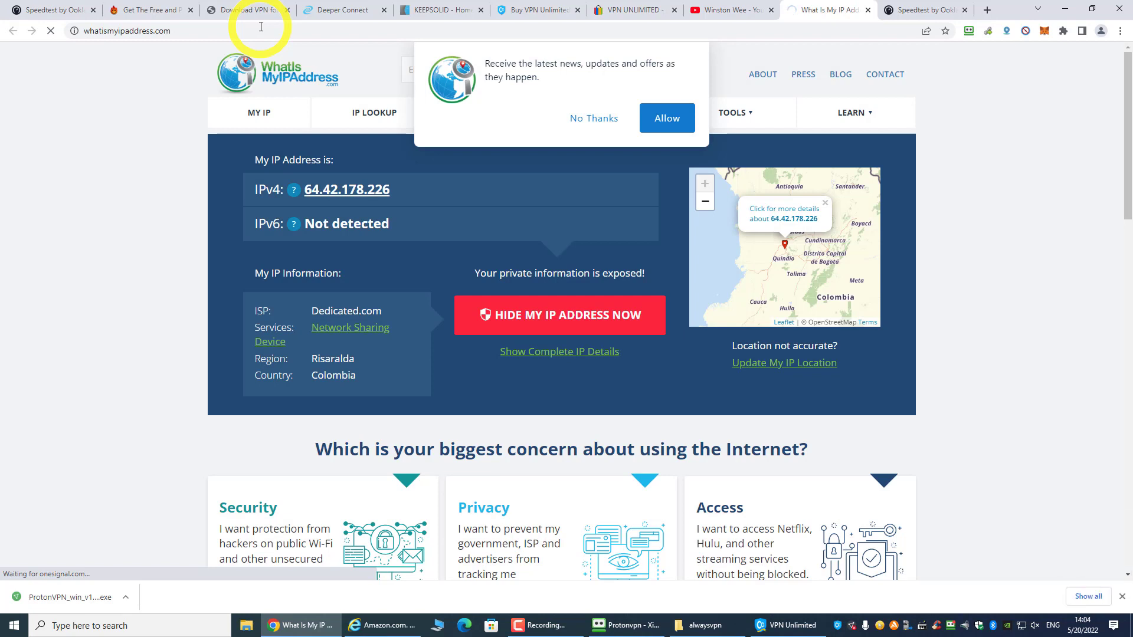
pyautogui.click(592, 117)
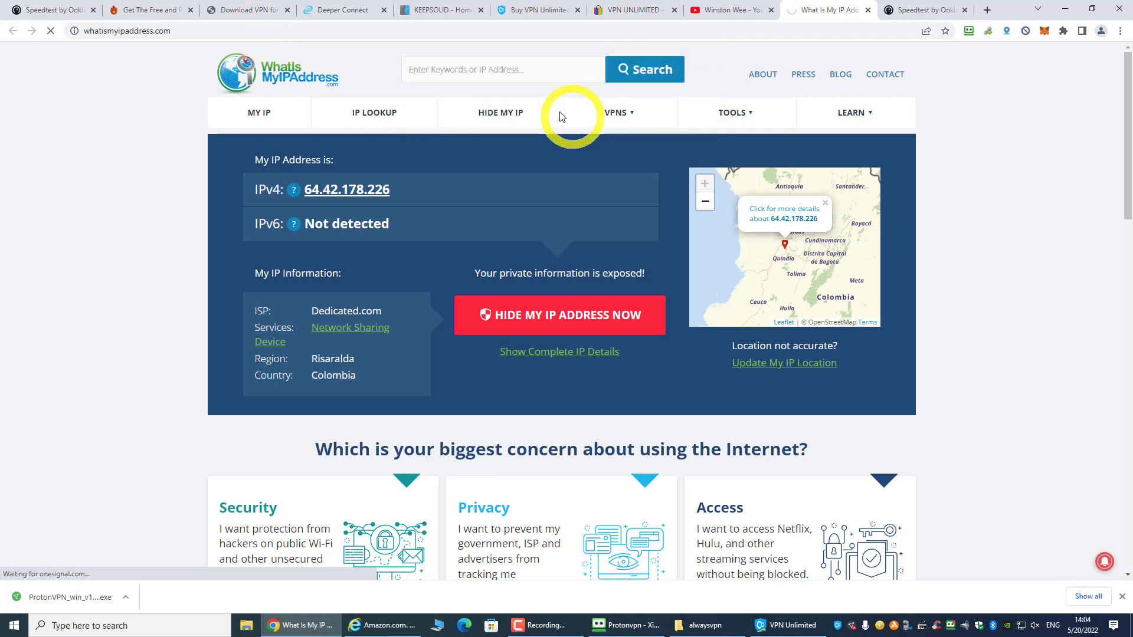
pyautogui.click(302, 29)
pyautogui.press('Return')
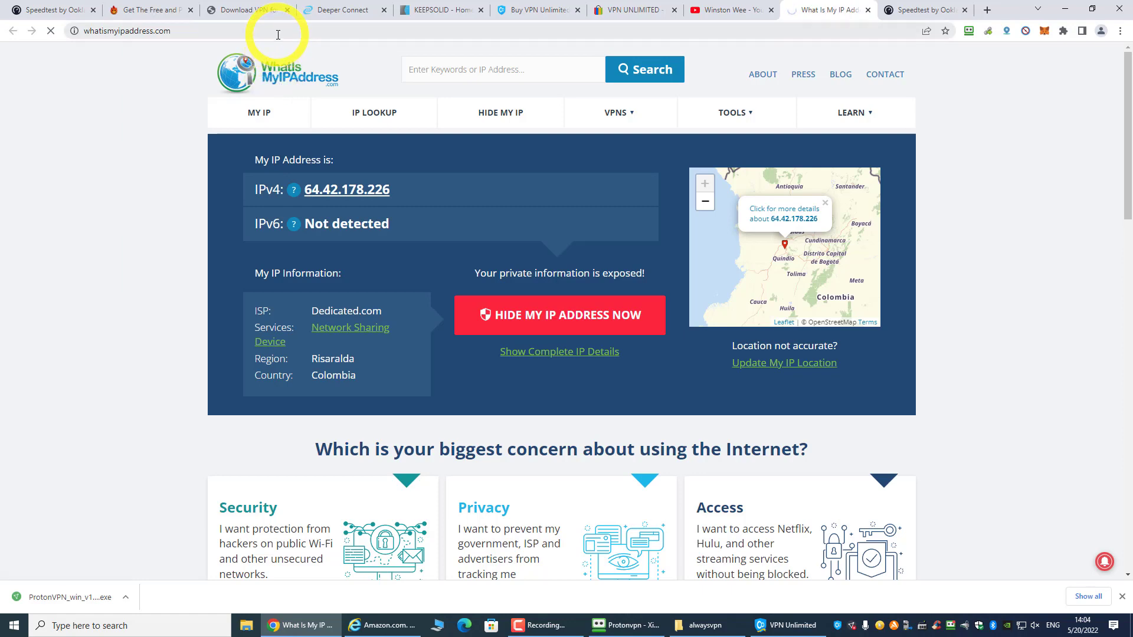
pyautogui.click(248, 31)
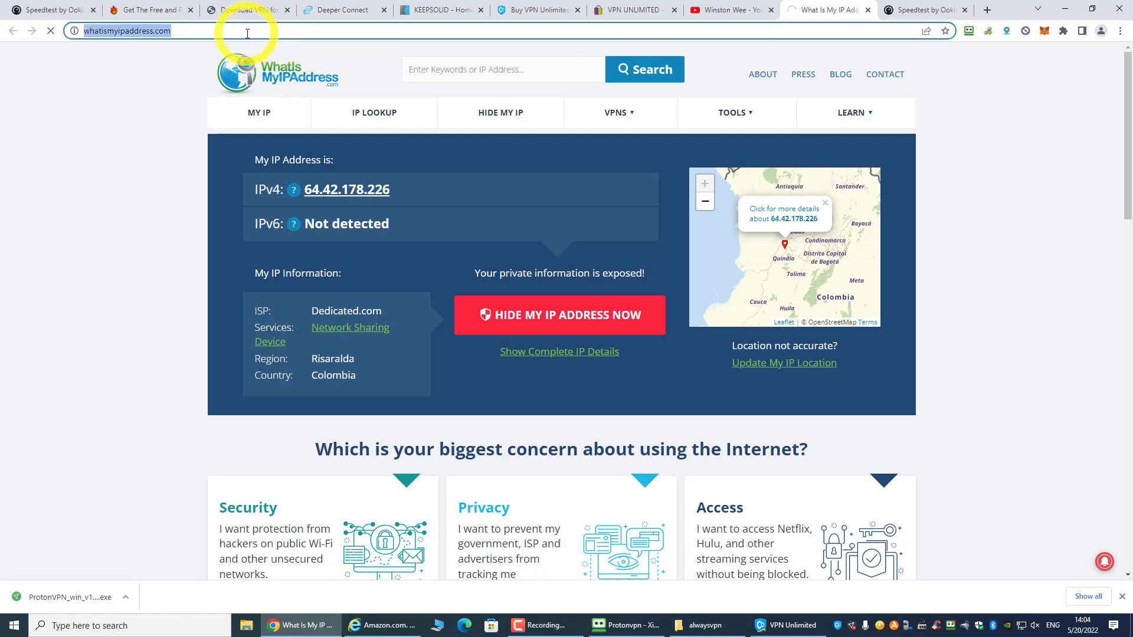
pyautogui.press('Return')
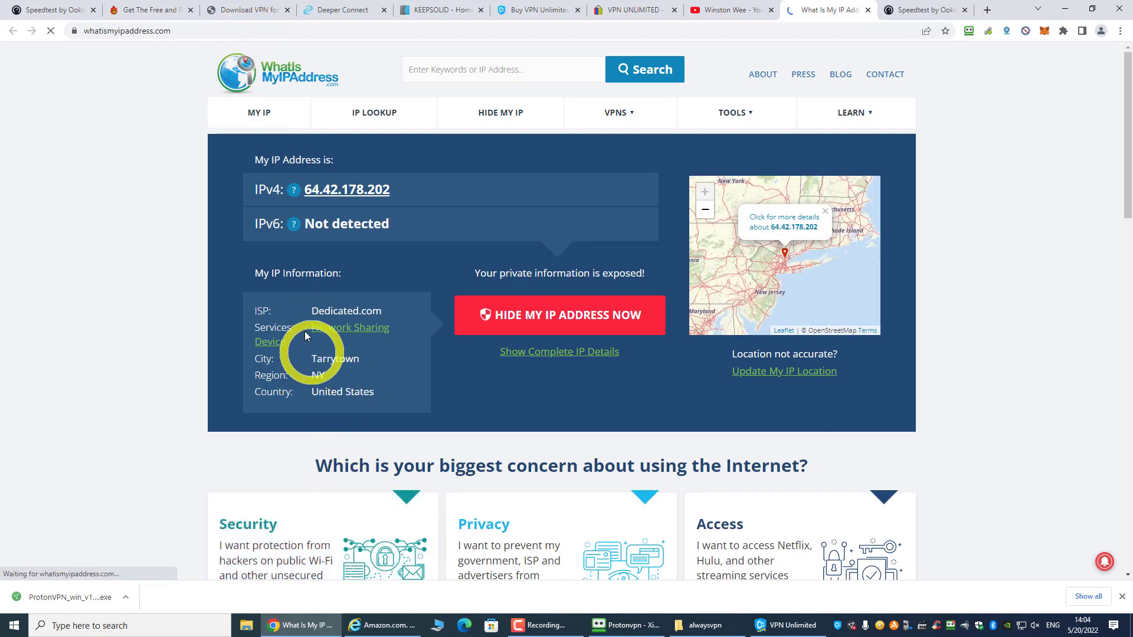
# Load the speedtest.net home page in place of the old result and run a speed test on the current VPN connection
pyautogui.click(50, 10)
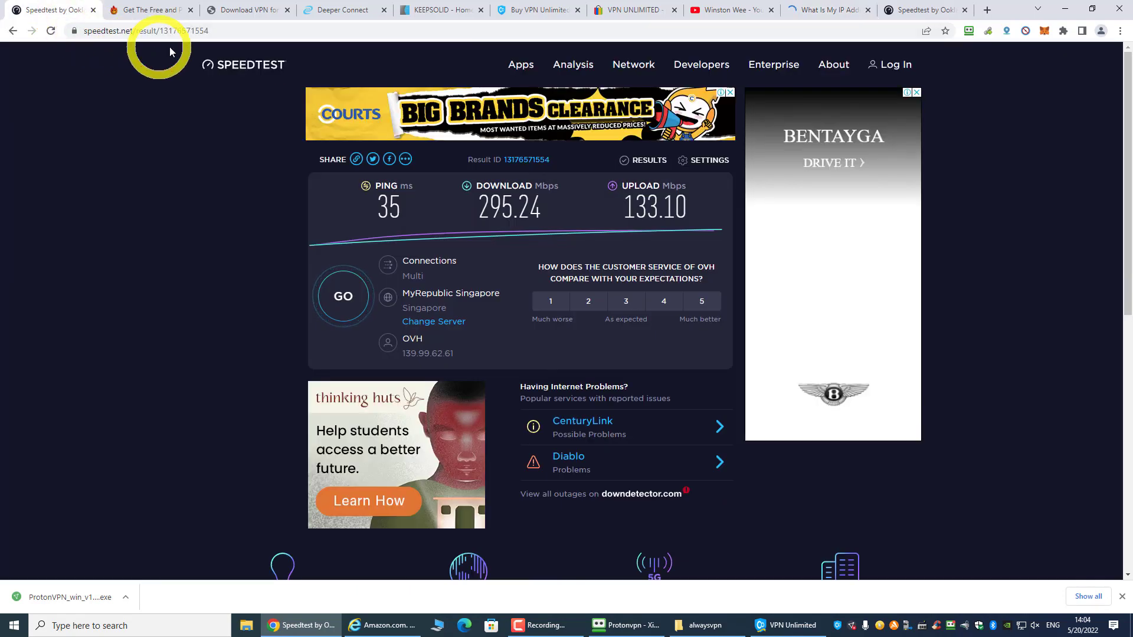
pyautogui.click(164, 31)
pyautogui.click(166, 32)
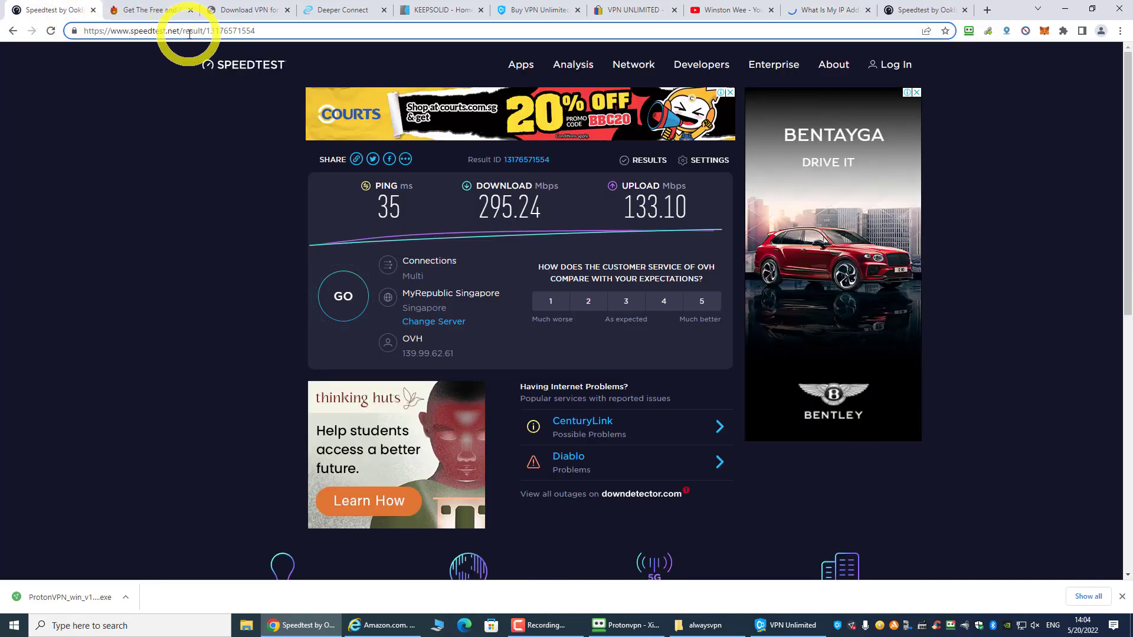
pyautogui.moveTo(187, 32); pyautogui.dragTo(333, 34)
pyautogui.press('BackSpace')
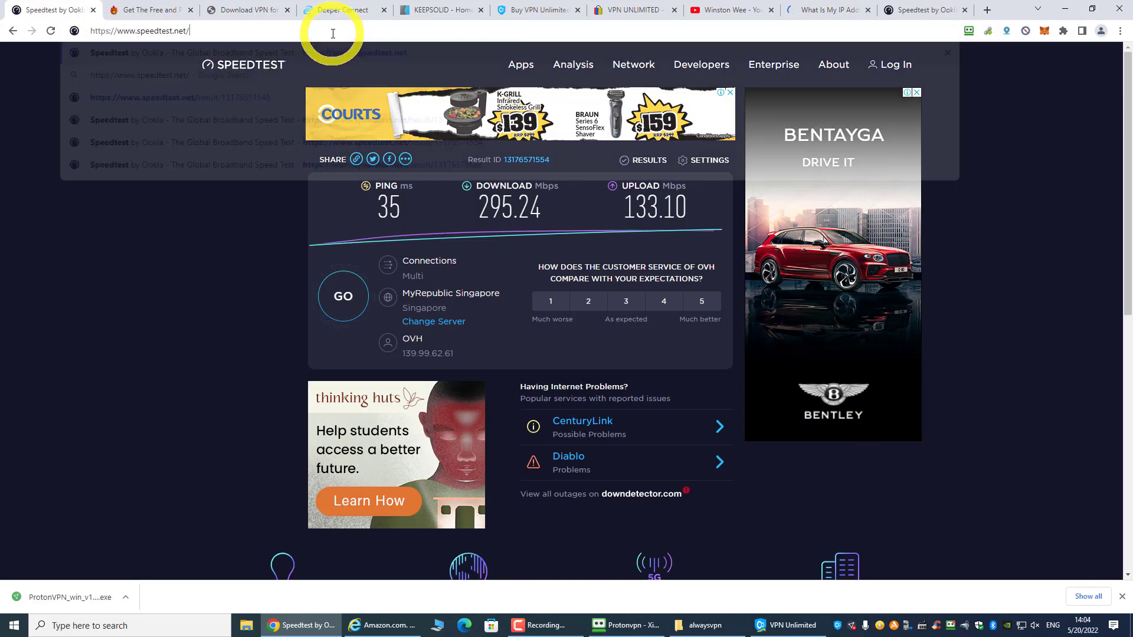
pyautogui.press('Return')
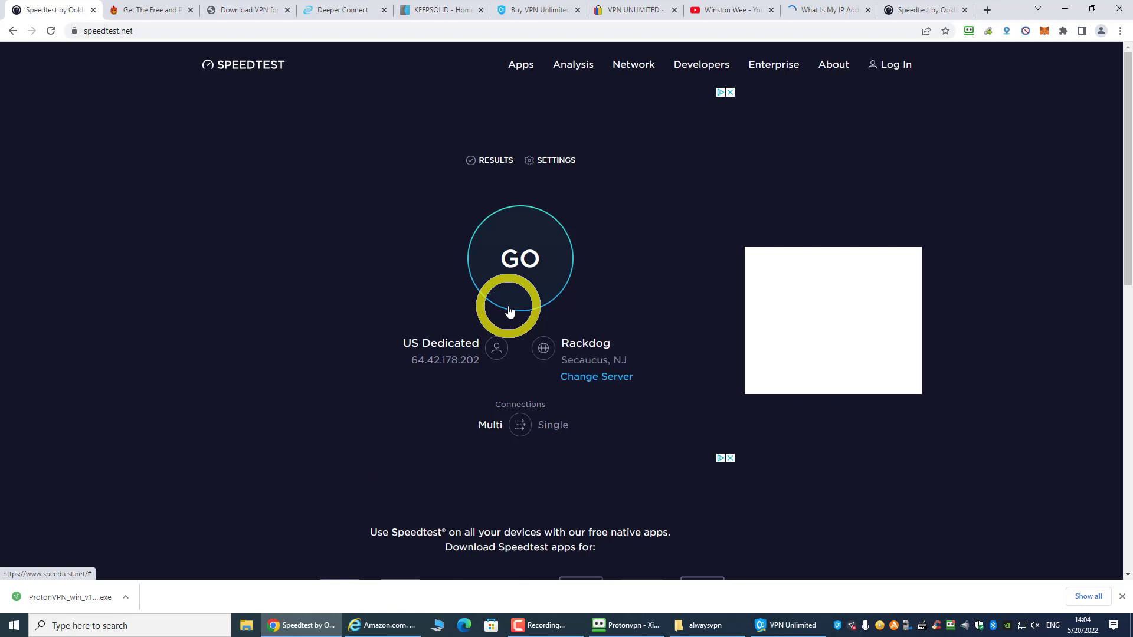
pyautogui.click(519, 269)
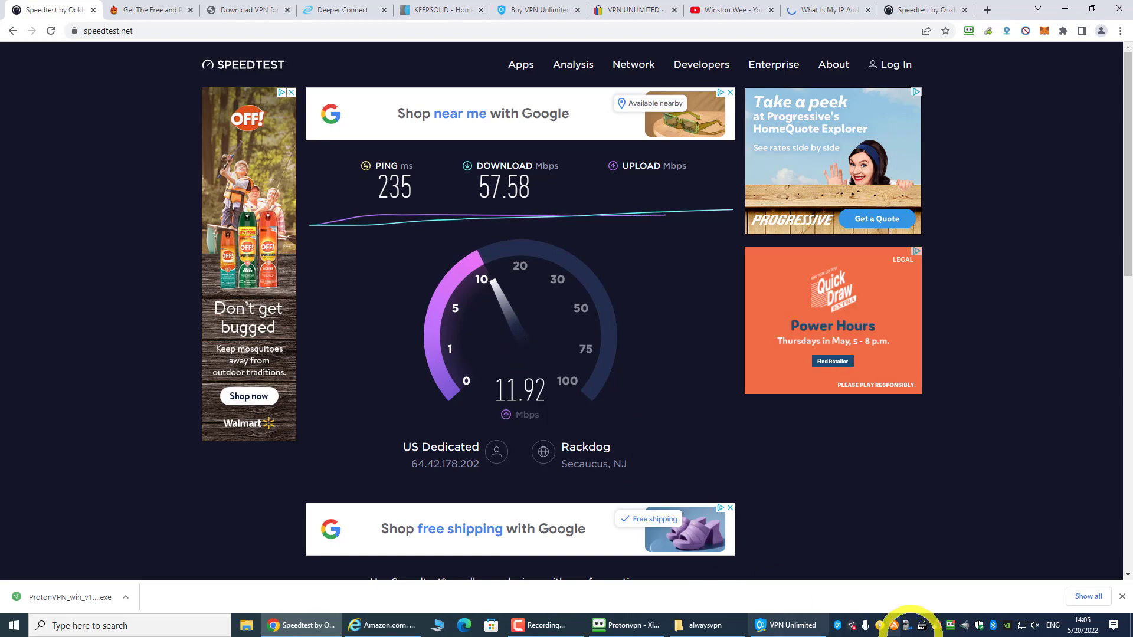
# Find the video on getting a residential IP address in the YouTube channel's video list and open it
pyautogui.click(730, 10)
pyautogui.scroll(-3, 501, 377)
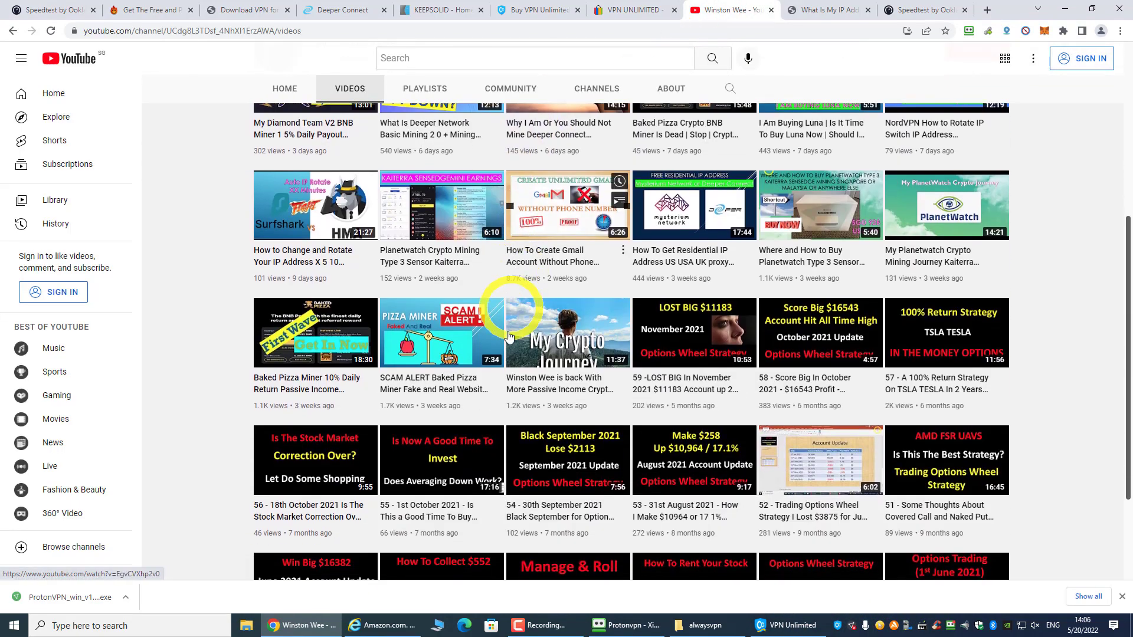
pyautogui.scroll(2, 501, 378)
pyautogui.click(682, 313)
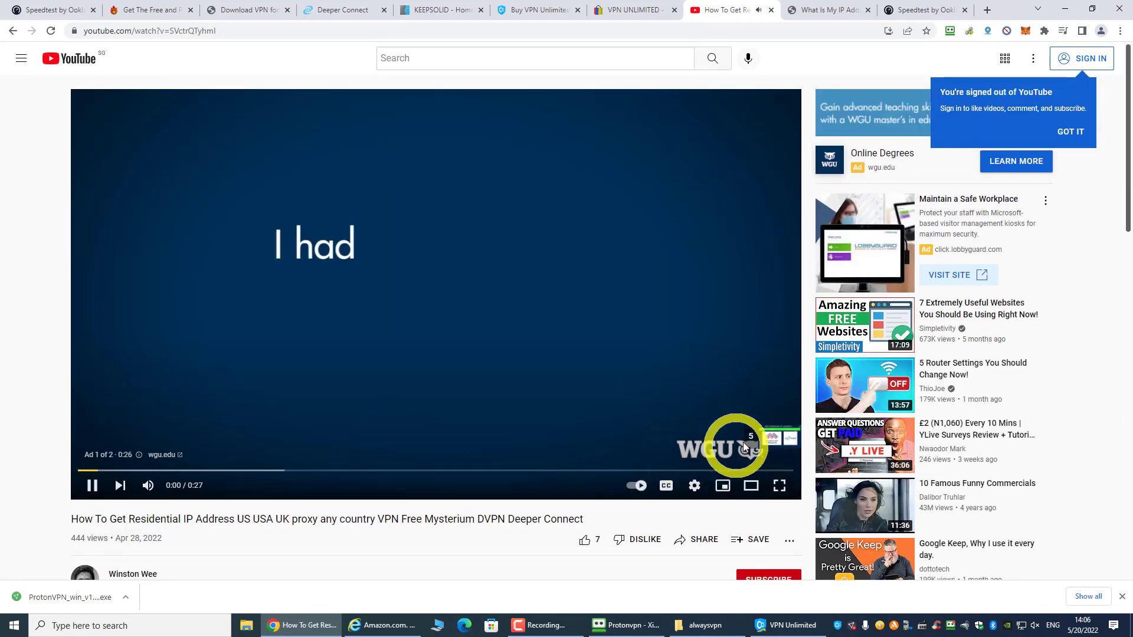
# Mute the video, dismiss its ad and Premium offer, and skip through the Deeper Connect Pico and Deeper Connect Network or Mysterium Network chapters
pyautogui.click(148, 487)
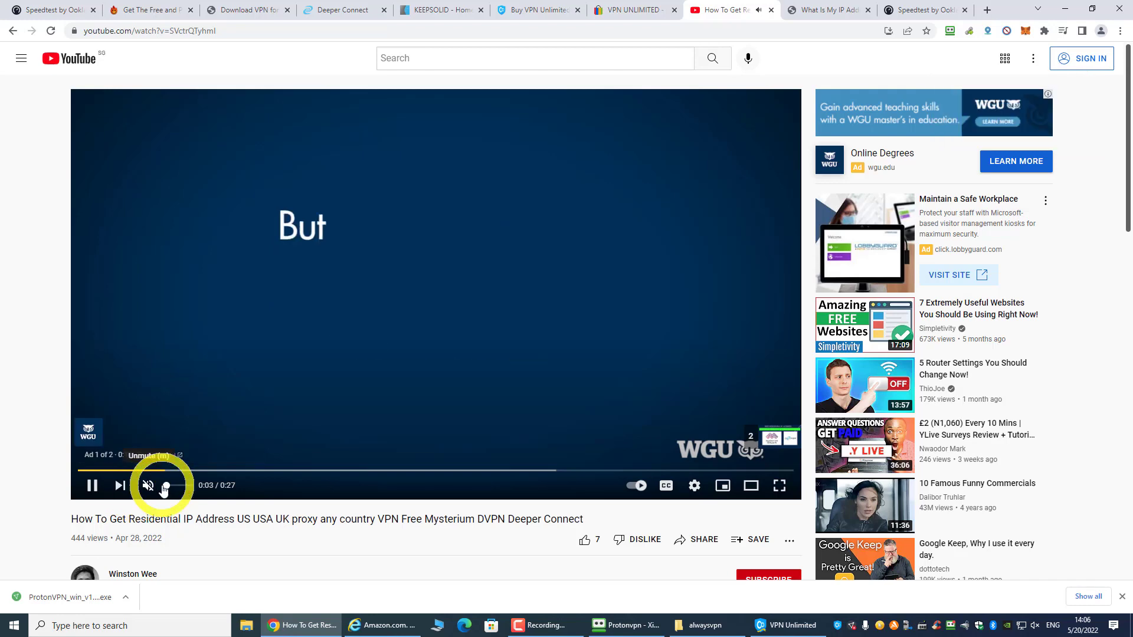
pyautogui.click(757, 443)
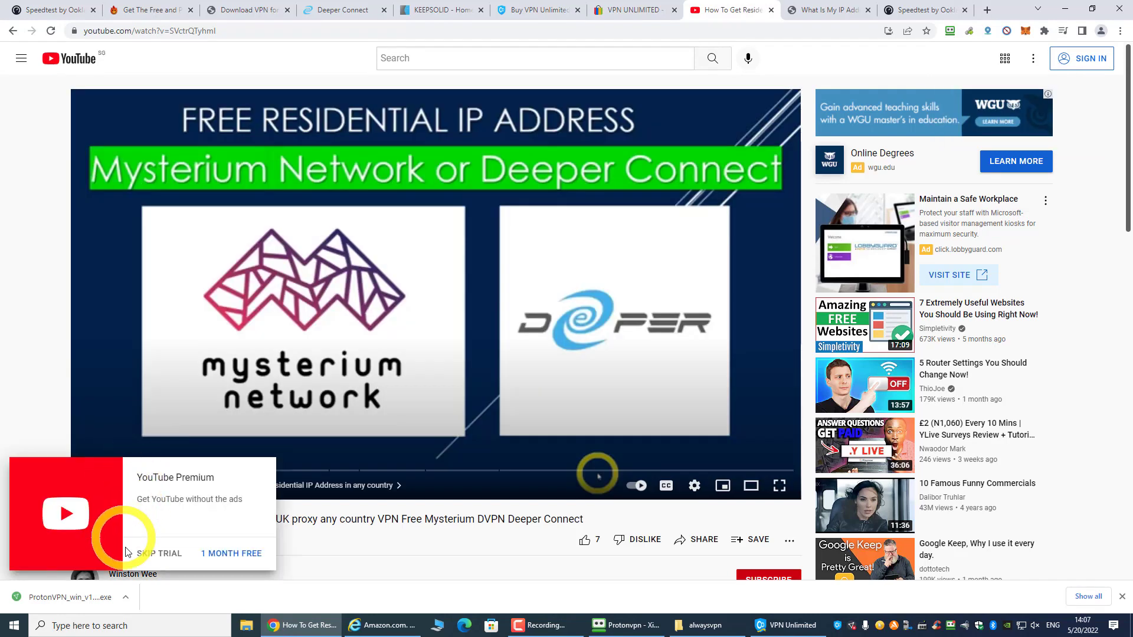
pyautogui.click(154, 553)
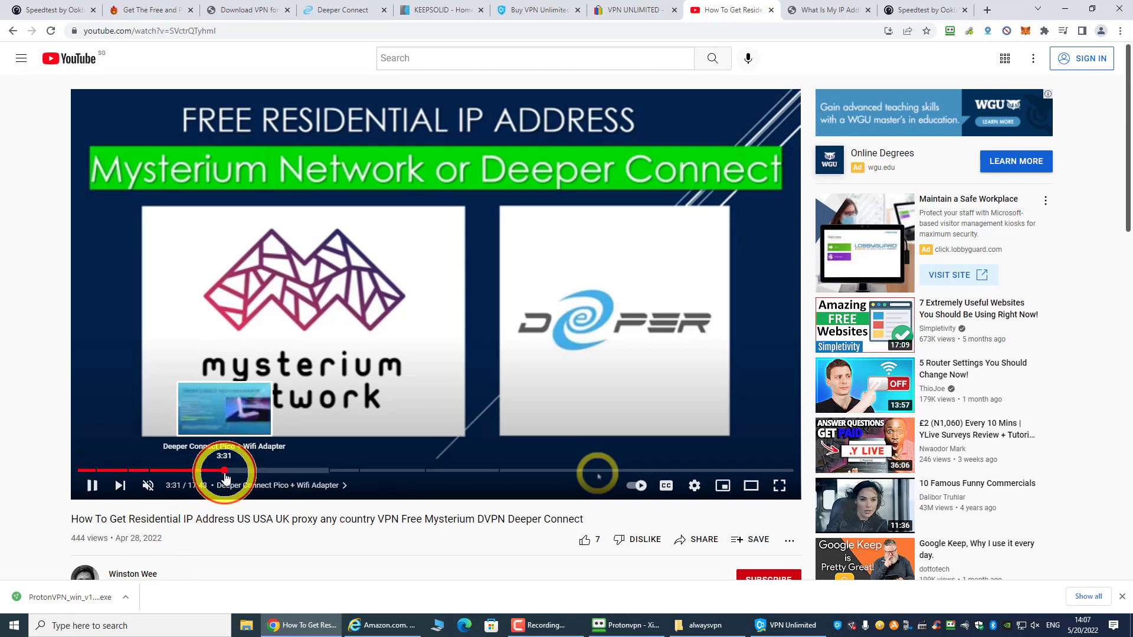
pyautogui.click(224, 472)
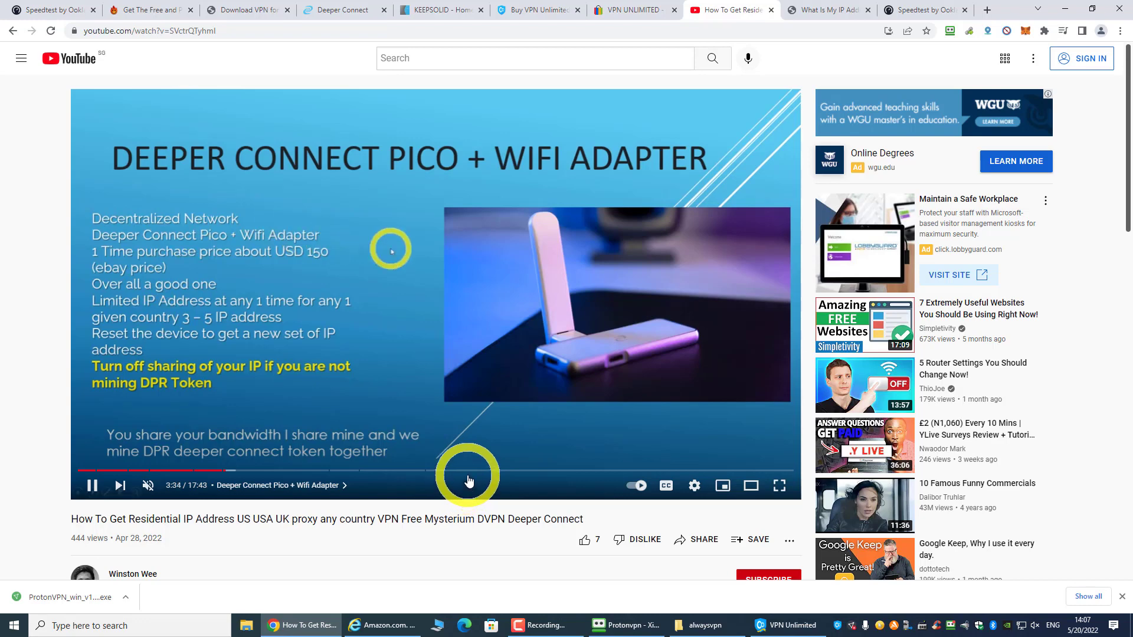
pyautogui.click(470, 476)
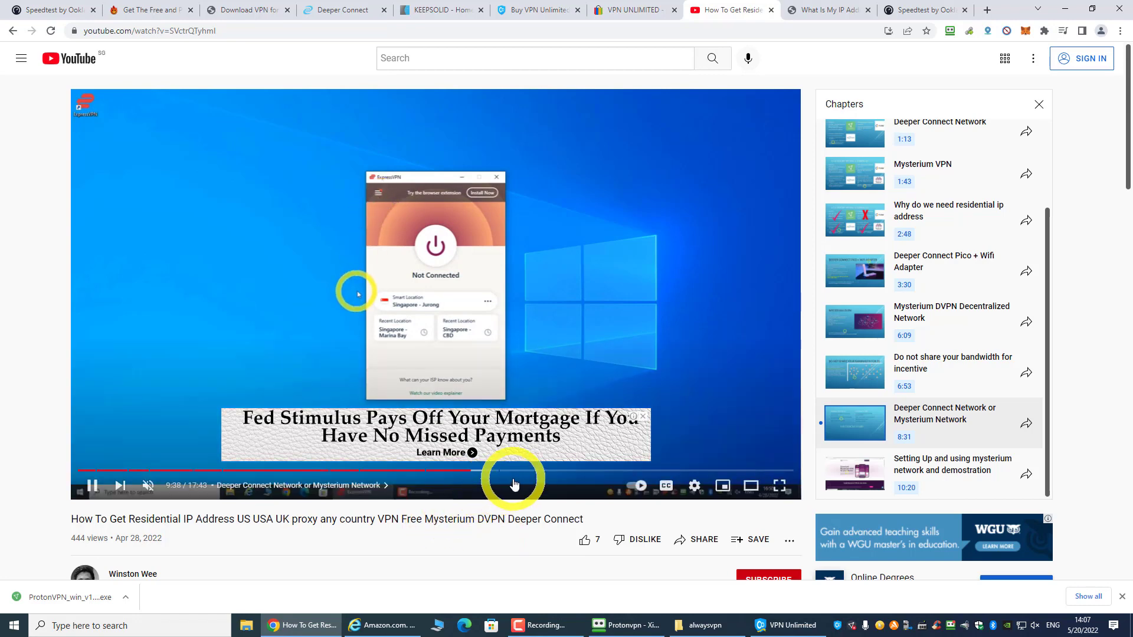
# Stop the VPN Unlimited connection and minimize its window
pyautogui.click(787, 626)
pyautogui.click(555, 407)
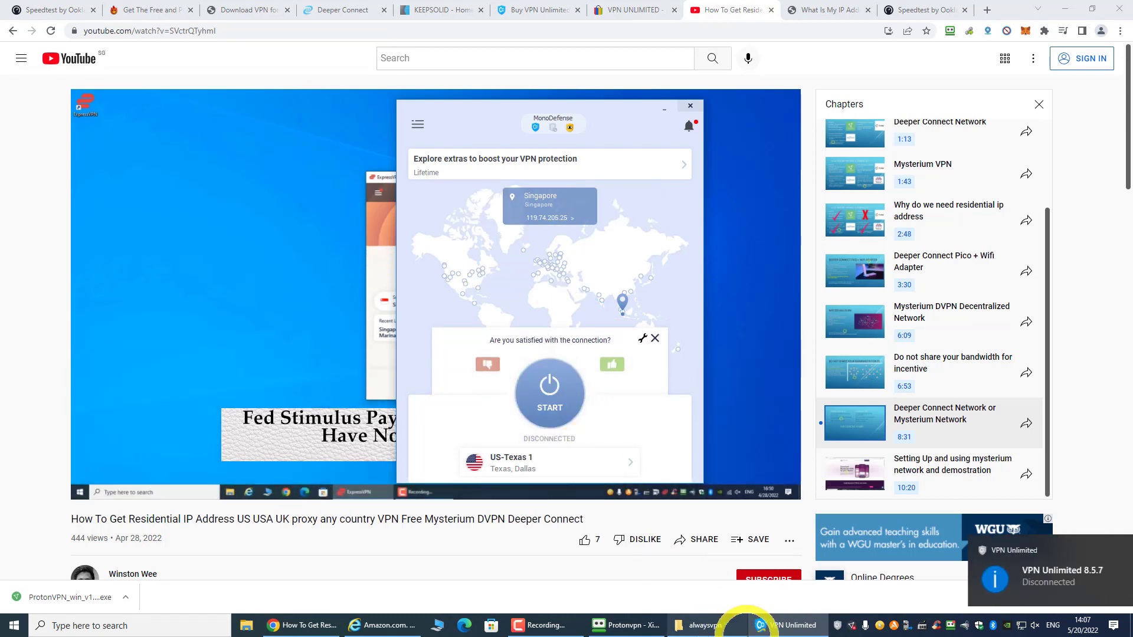
pyautogui.click(664, 109)
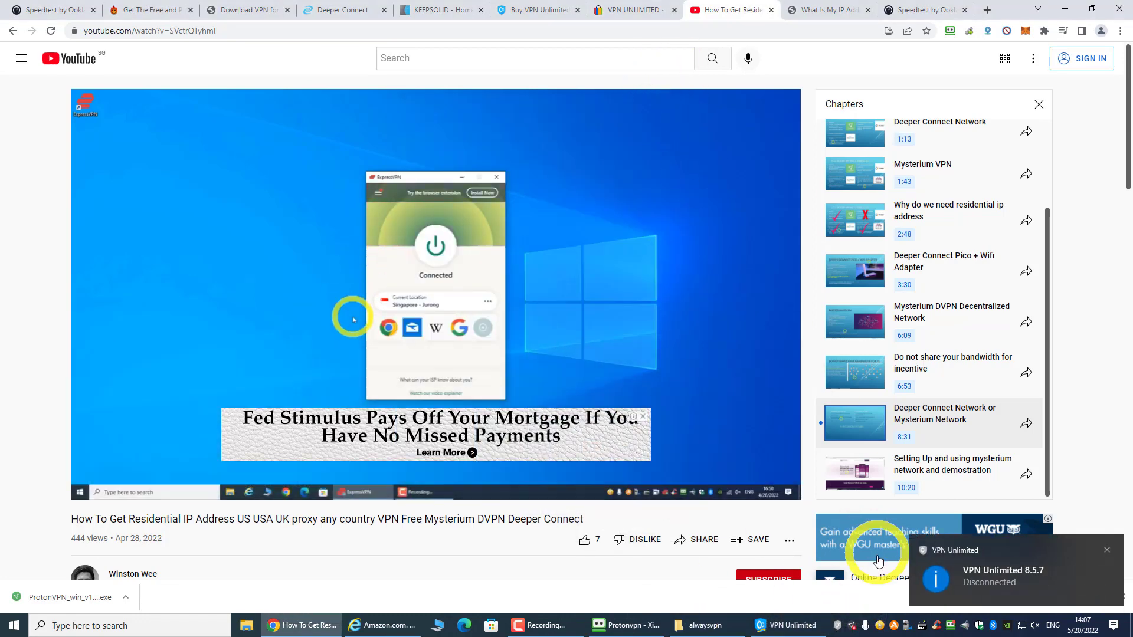
# Examine VPN Unlimited's full list of server countries and US cities, leaving the server selection as it is
pyautogui.rightClick(838, 625)
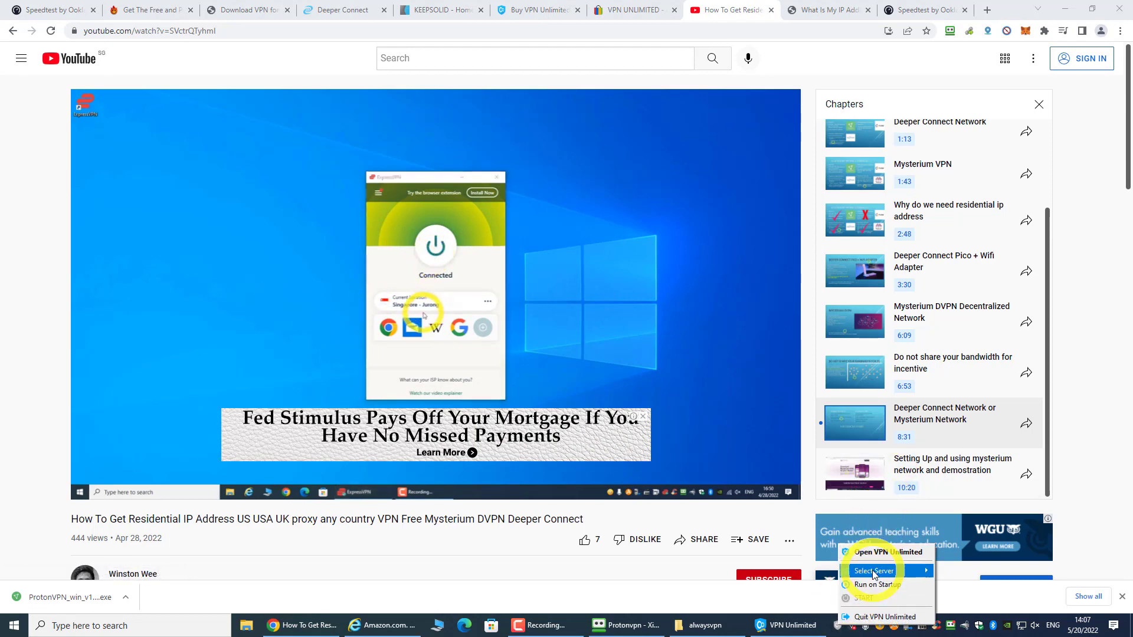
pyautogui.moveTo(886, 571)
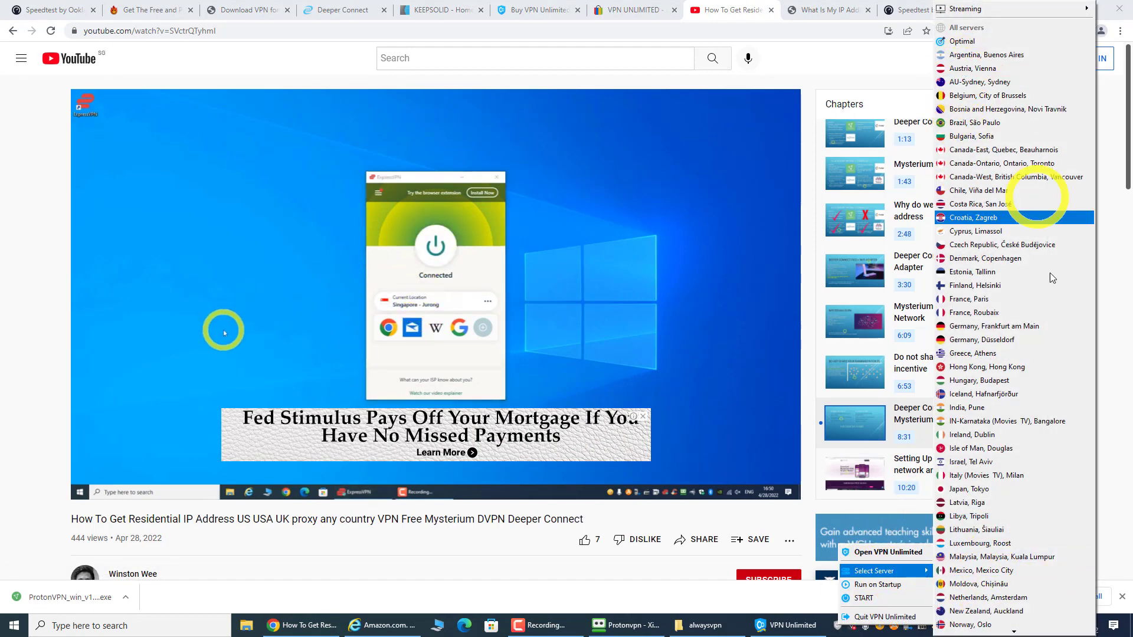
pyautogui.scroll(-10, 1037, 518)
pyautogui.scroll(-3, 1030, 521)
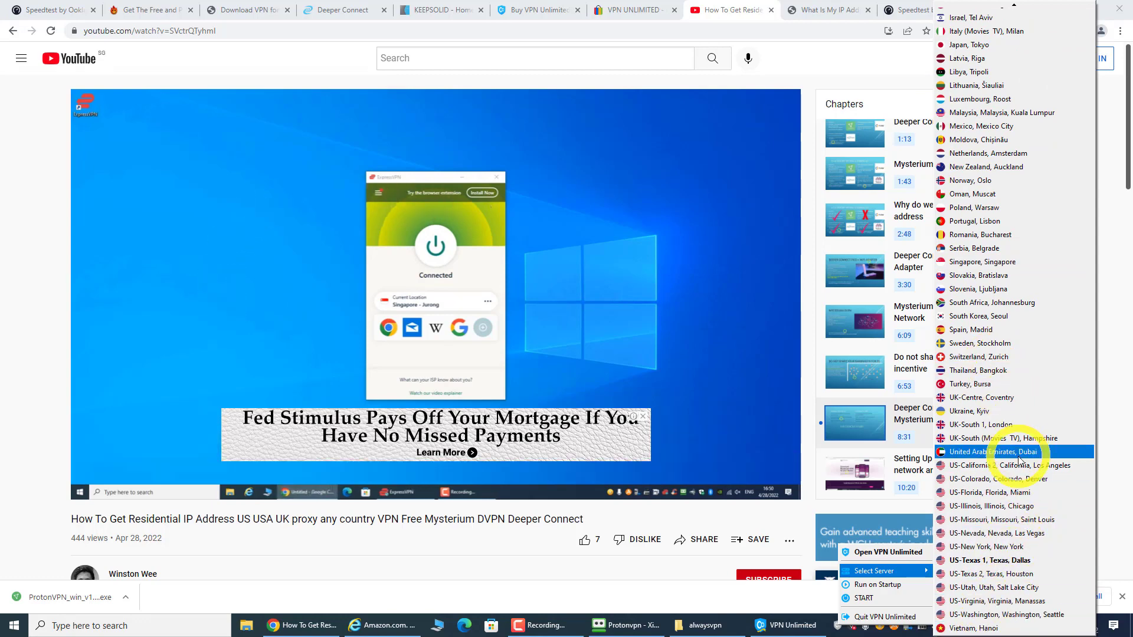
pyautogui.scroll(10, 1015, 455)
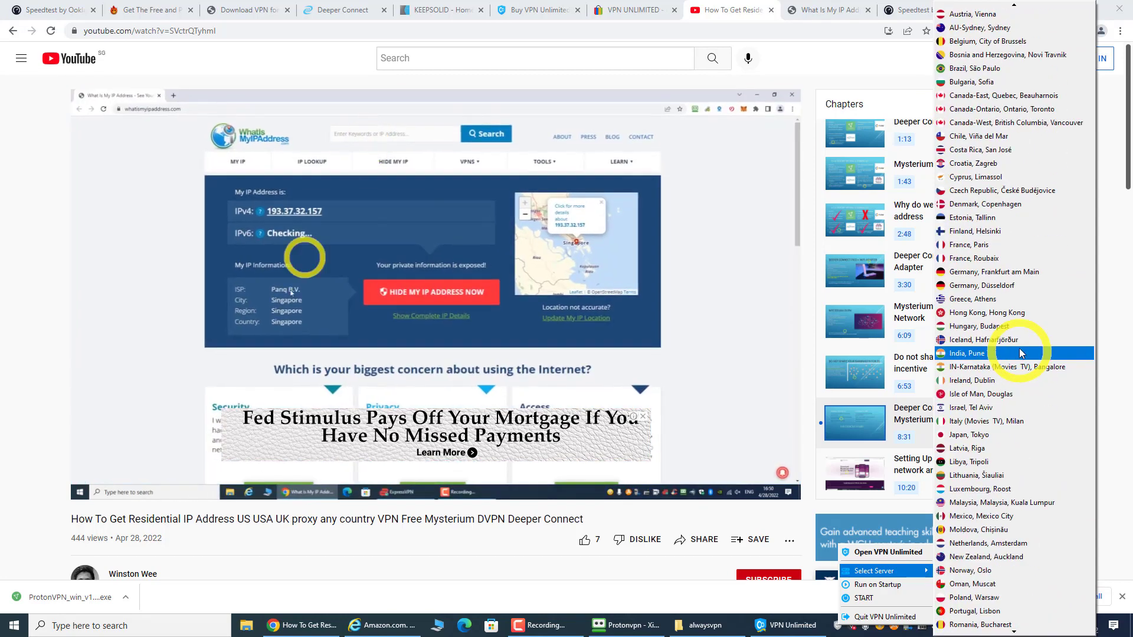
pyautogui.scroll(2, 1018, 342)
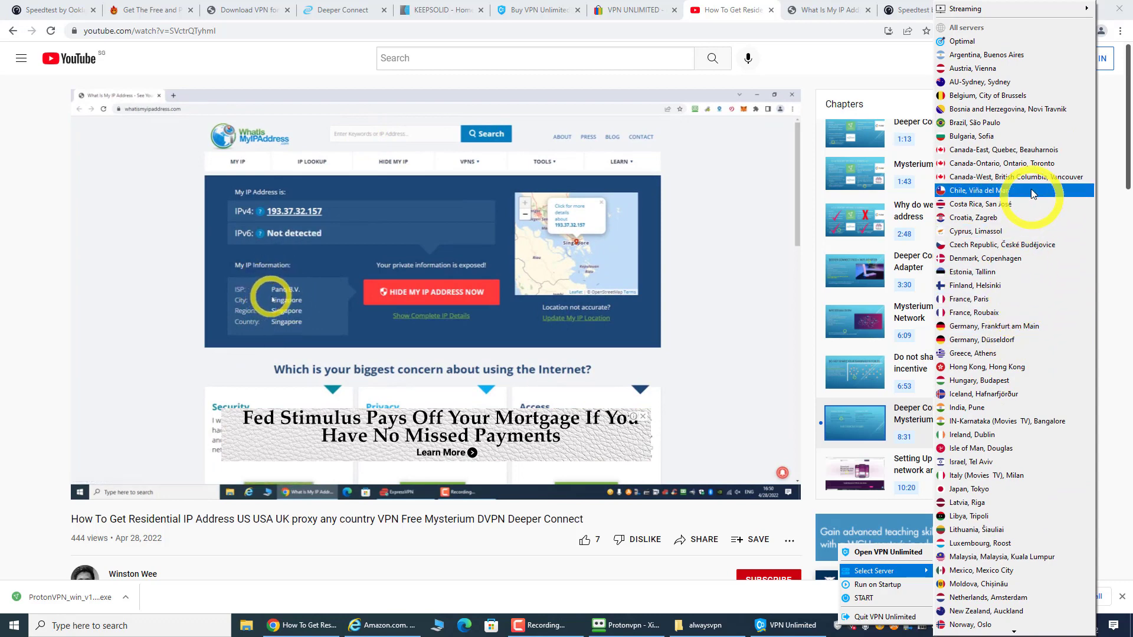
pyautogui.scroll(-10, 1009, 236)
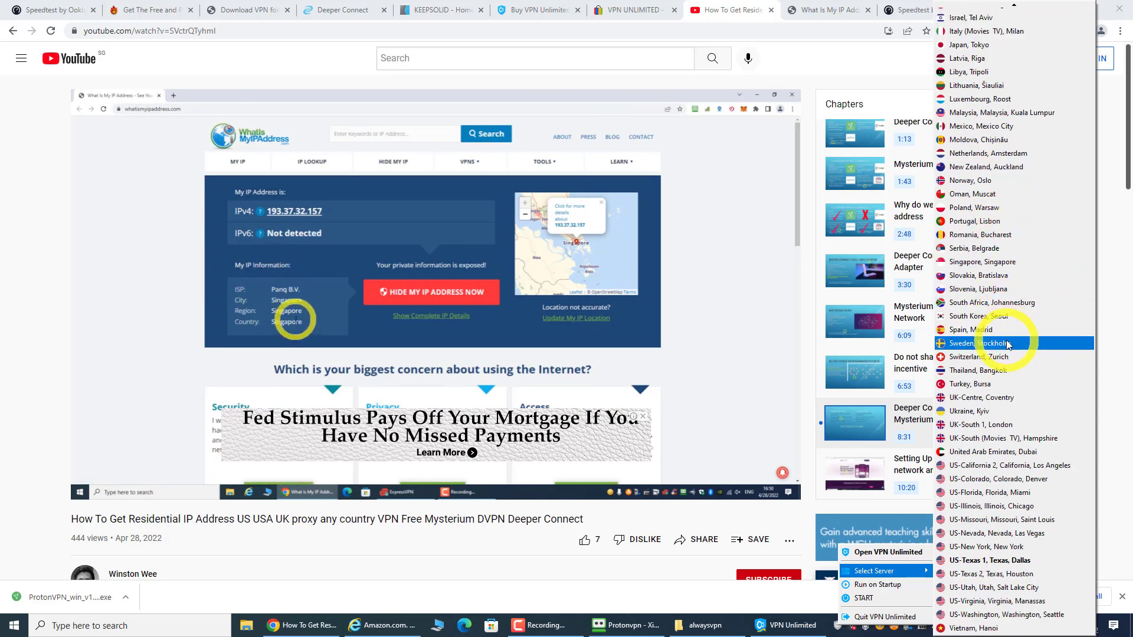
pyautogui.click(856, 62)
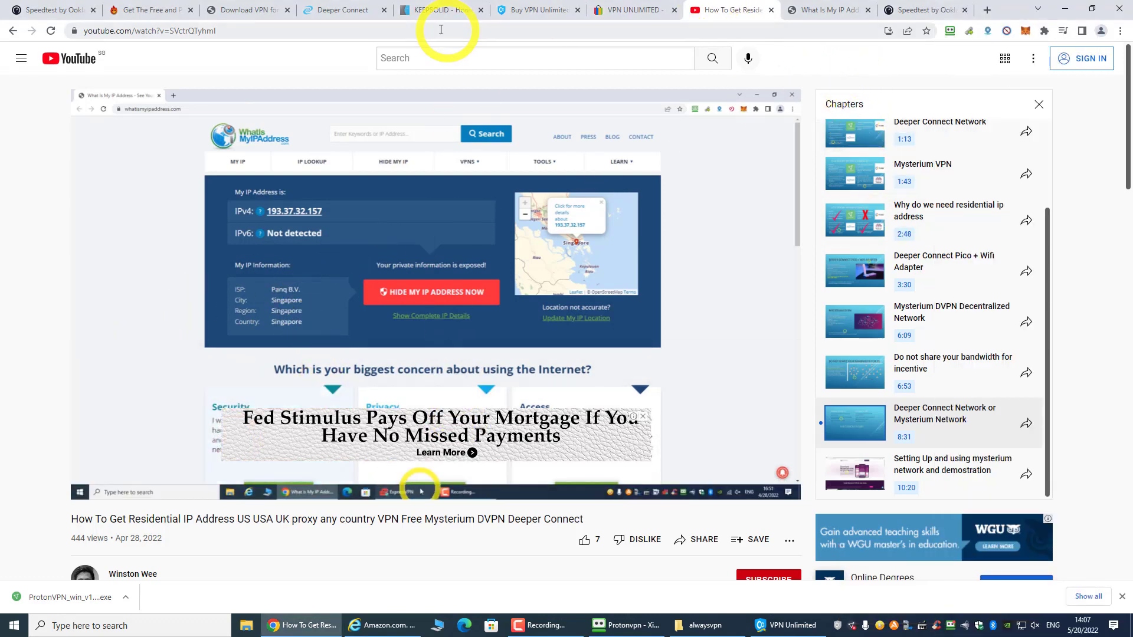
# Open VPN Unlimited from the products on keepsolid.com and view its plan pricing
pyautogui.click(437, 11)
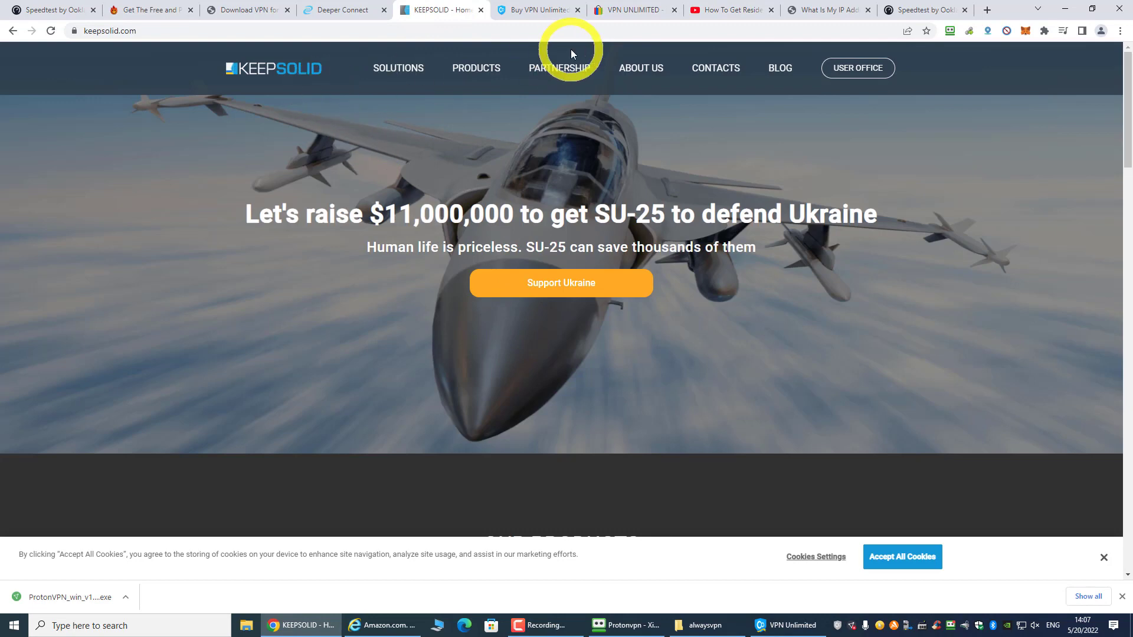
pyautogui.moveTo(469, 69)
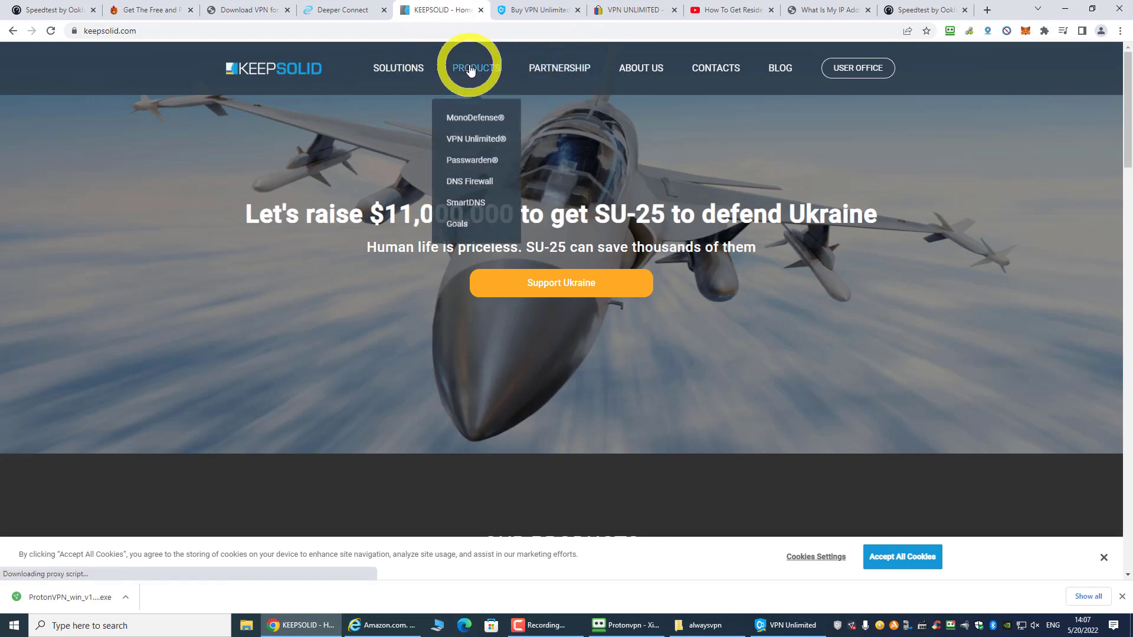
pyautogui.click(471, 145)
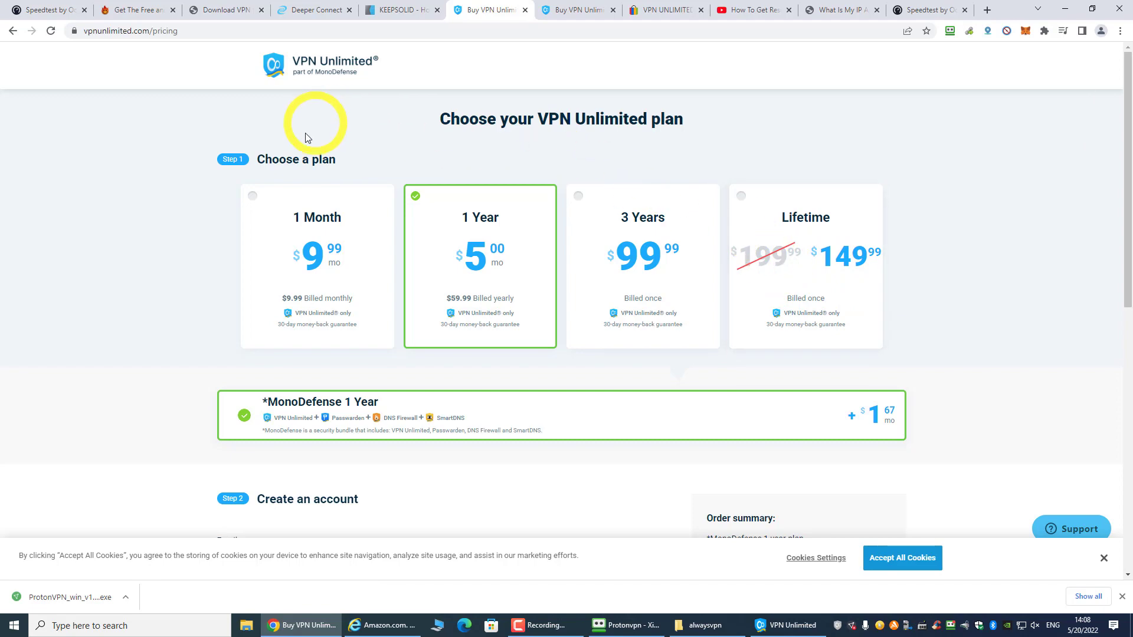
# Examine the price, item specifics and seller's description of the VPN Unlimited lifetime plan listing on eBay
pyautogui.click(655, 10)
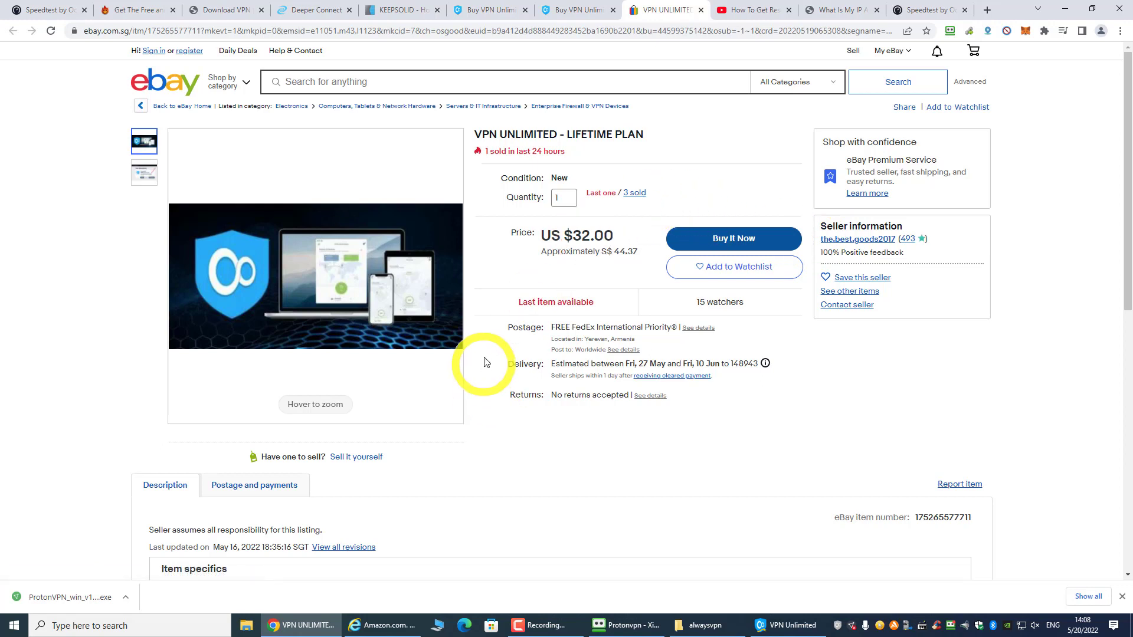
pyautogui.moveTo(563, 235); pyautogui.dragTo(603, 236)
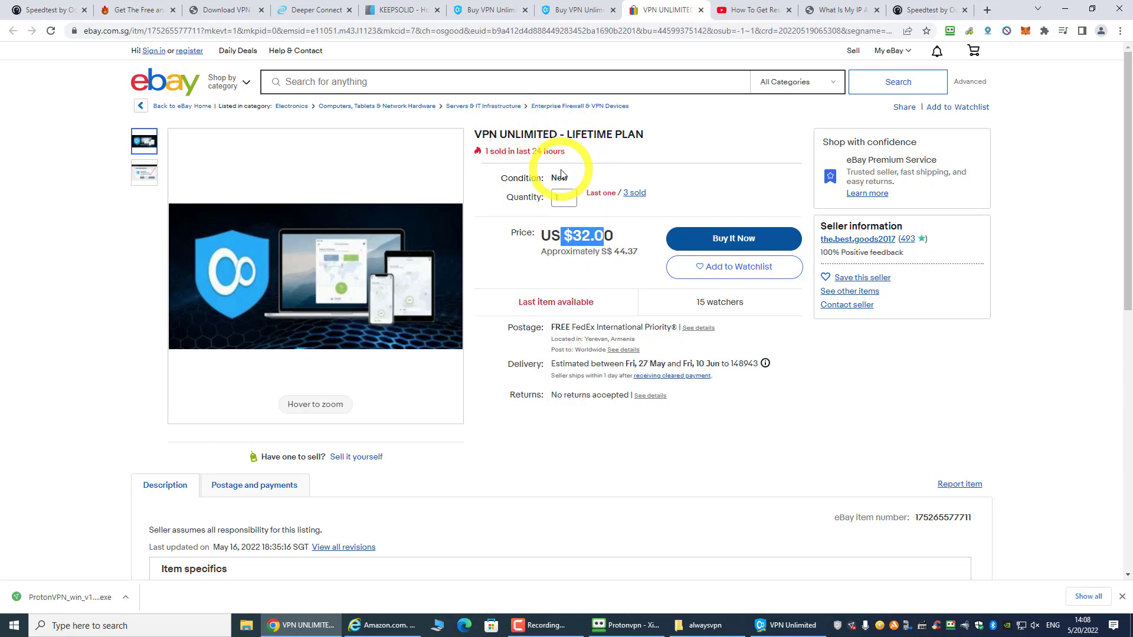
pyautogui.click(570, 473)
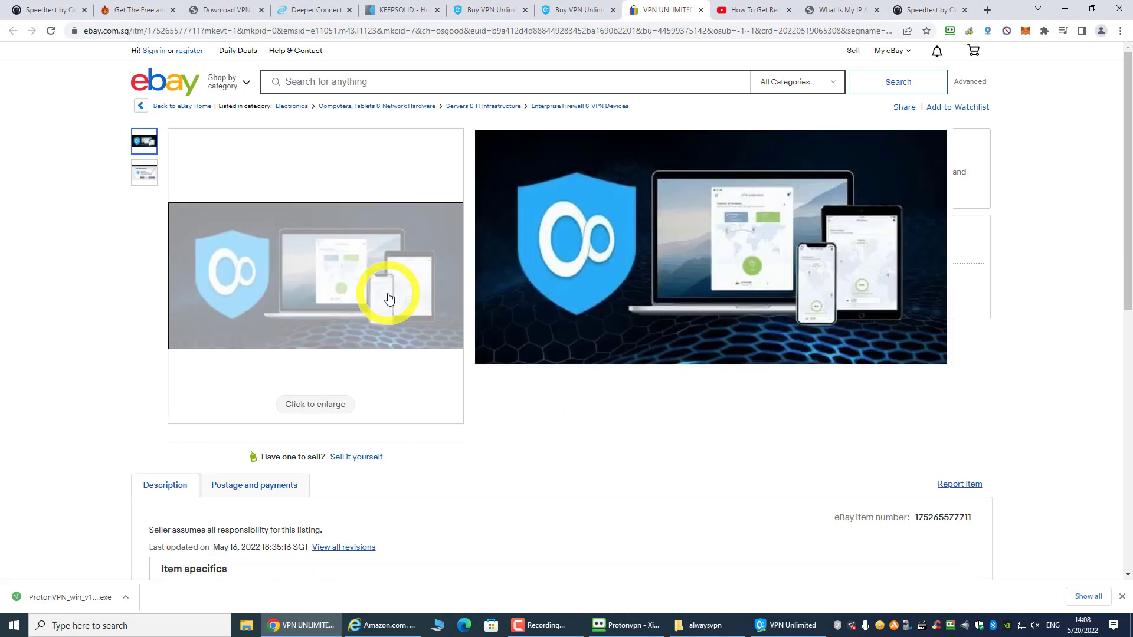
pyautogui.scroll(-3, 588, 481)
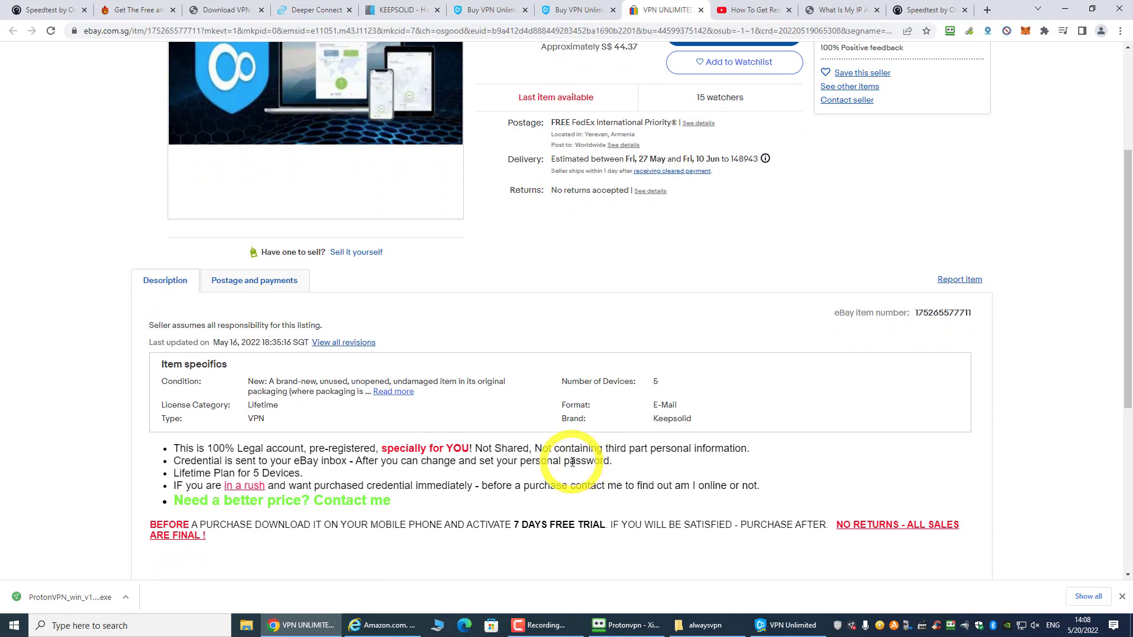
pyautogui.scroll(-2, 585, 467)
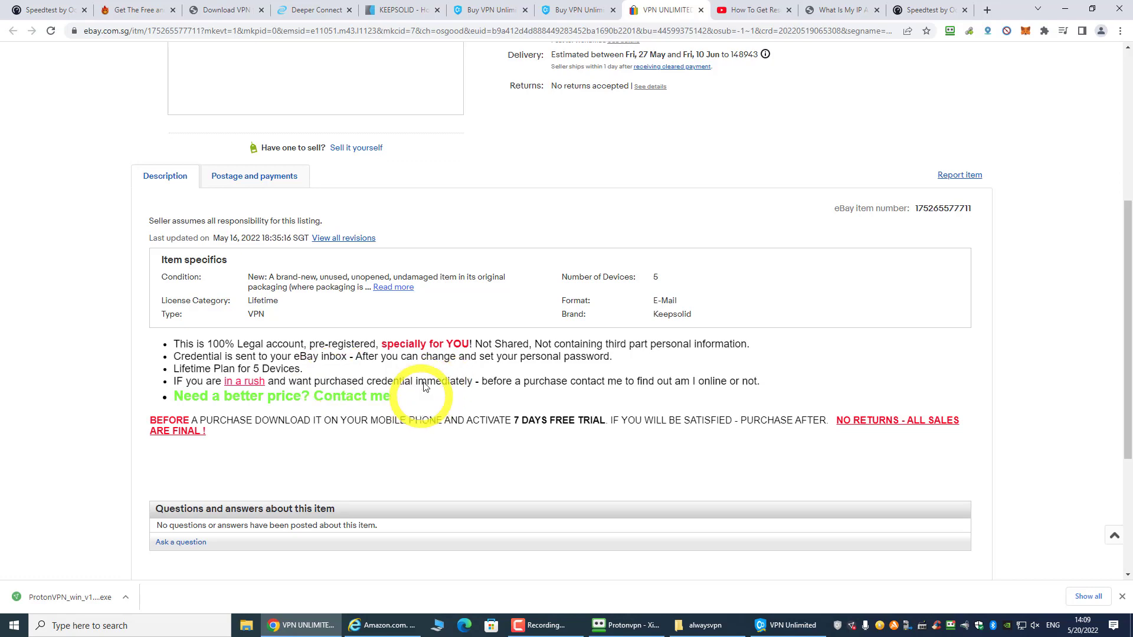
pyautogui.scroll(5, 490, 424)
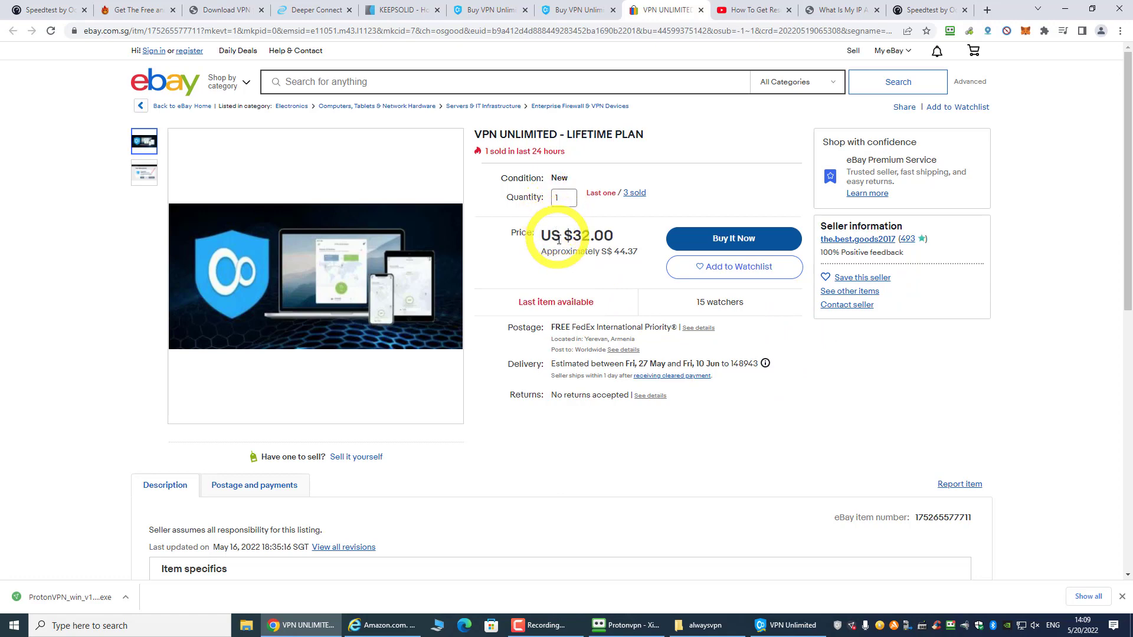
pyautogui.scroll(-1, 577, 336)
pyautogui.scroll(-5, 577, 341)
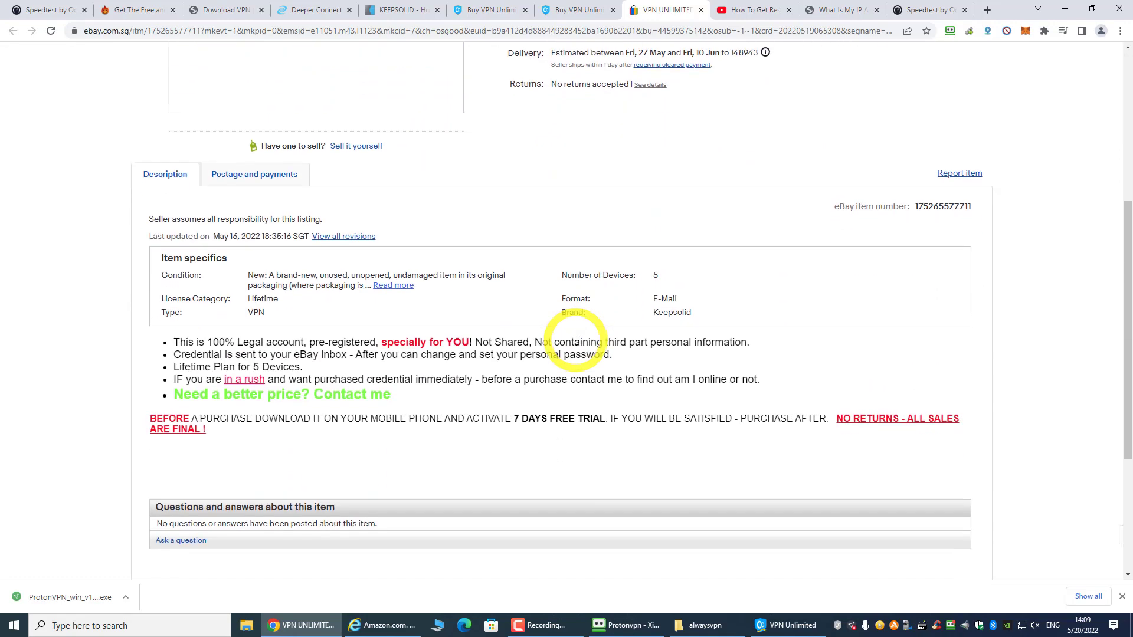
pyautogui.scroll(5, 577, 342)
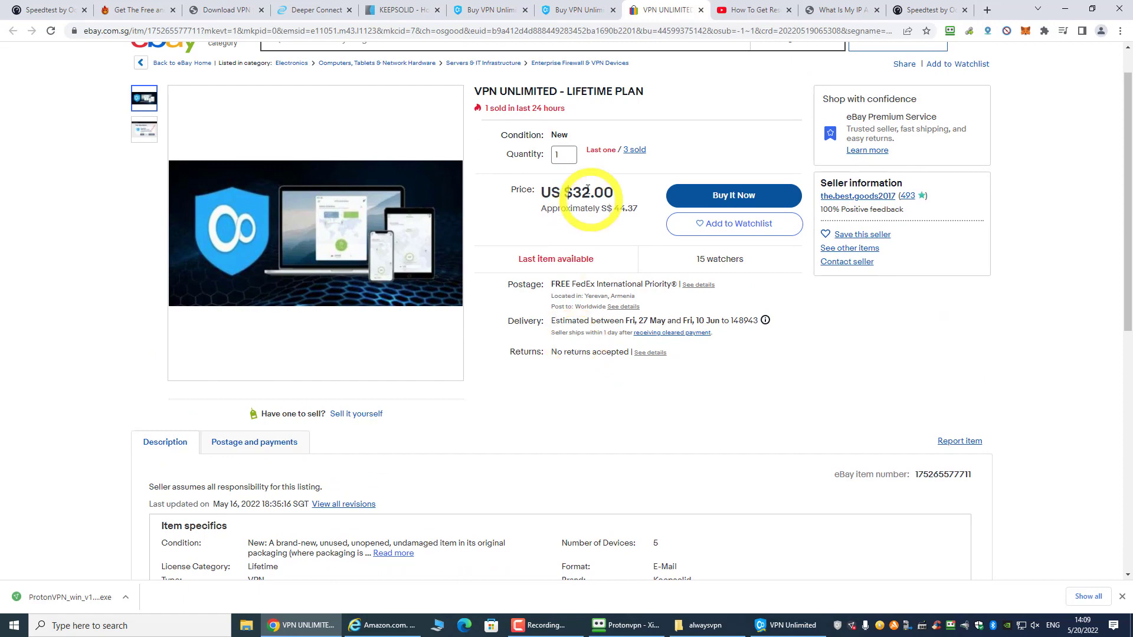
# Return to the VPN Unlimited pricing page and review its order summary and payment methods
pyautogui.click(571, 11)
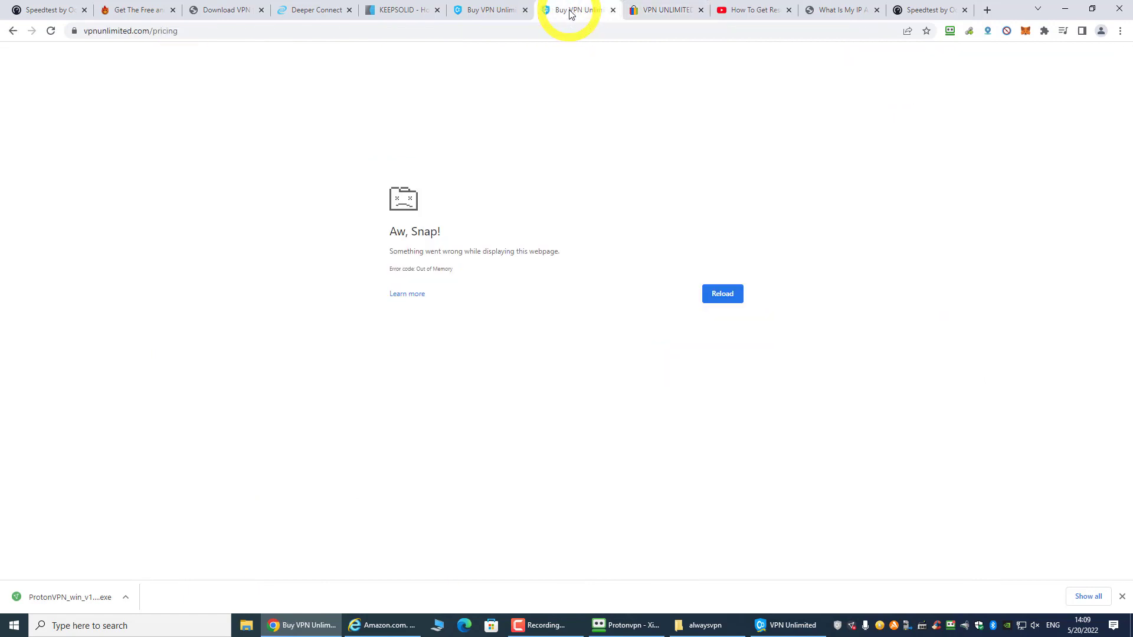
pyautogui.click(490, 10)
pyautogui.scroll(-7, 804, 476)
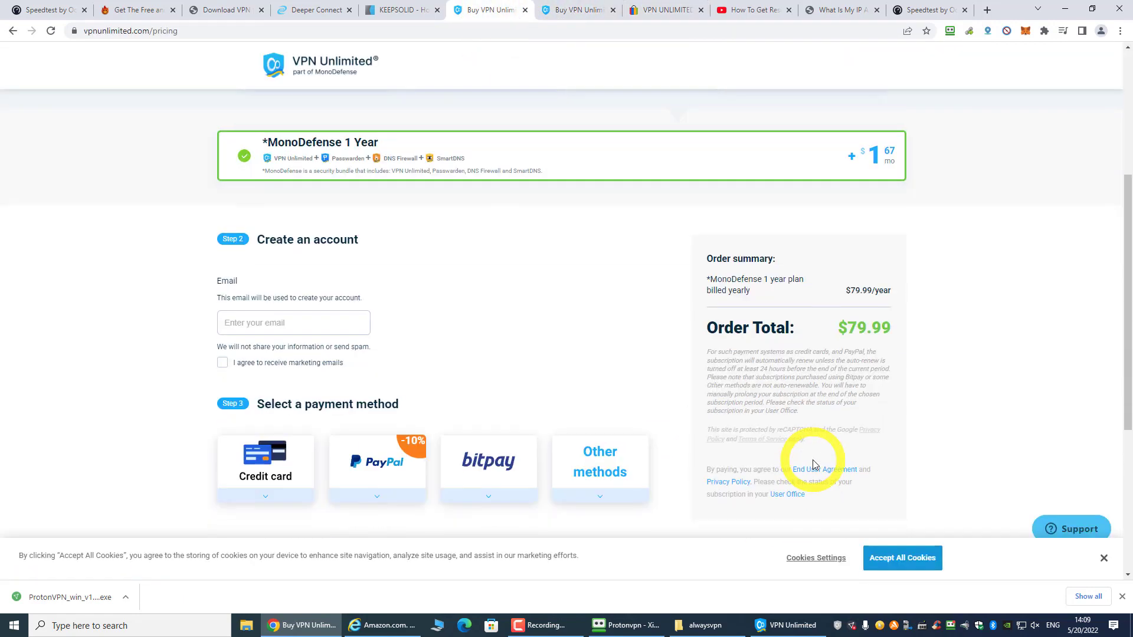
pyautogui.scroll(7, 478, 308)
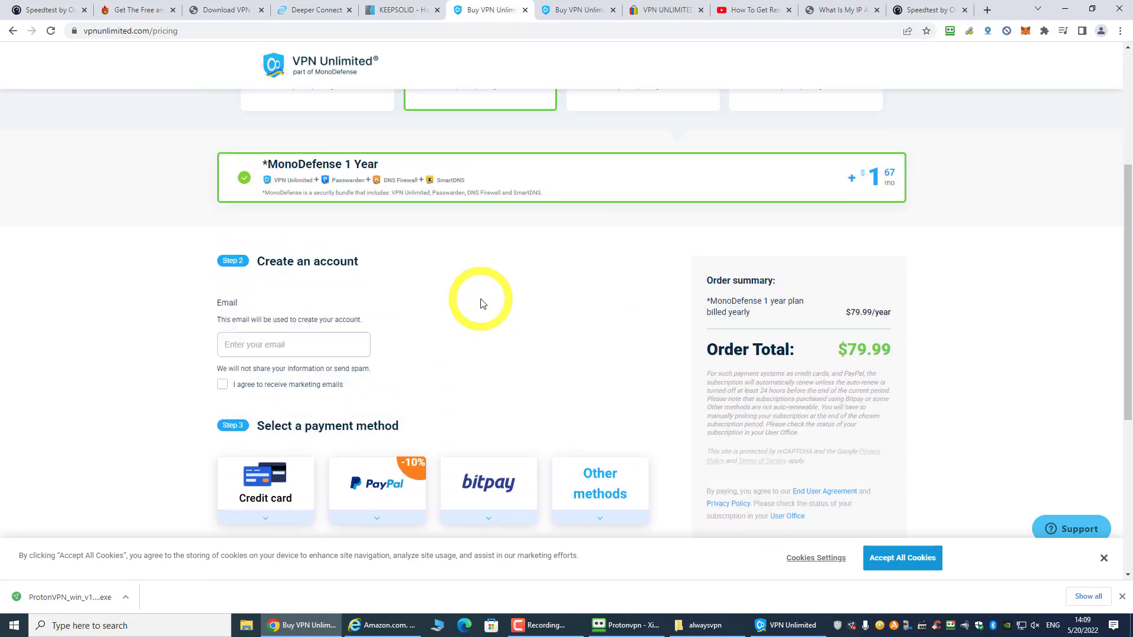
# Select the Lifetime plan on the VPN Unlimited pricing page and review its order summary, payment methods and included features
pyautogui.click(794, 283)
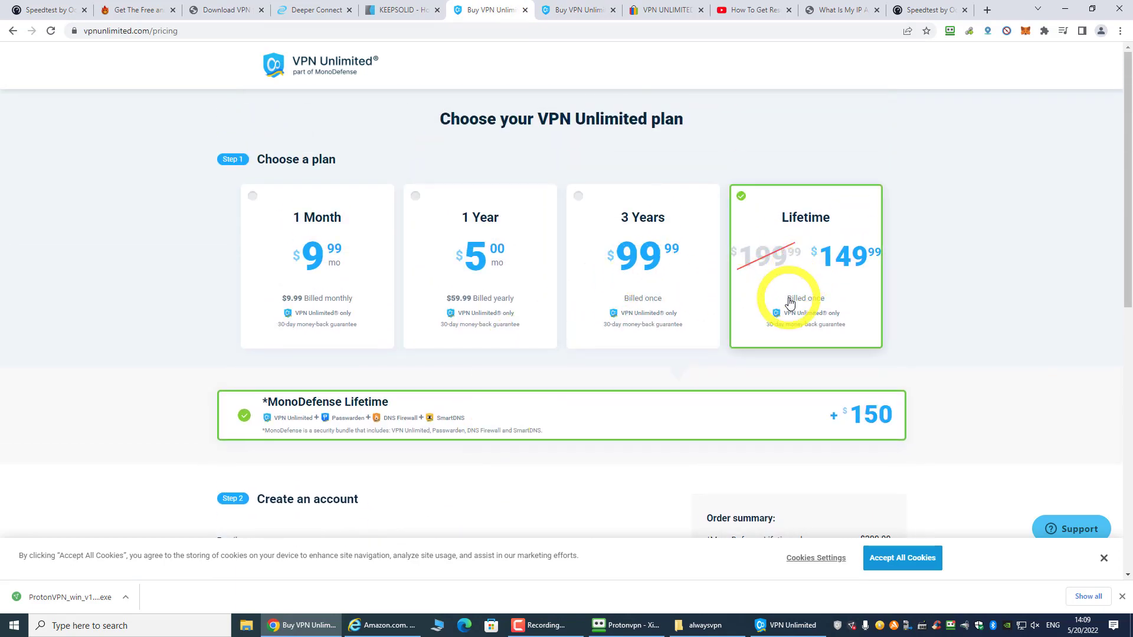
pyautogui.scroll(-10, 607, 336)
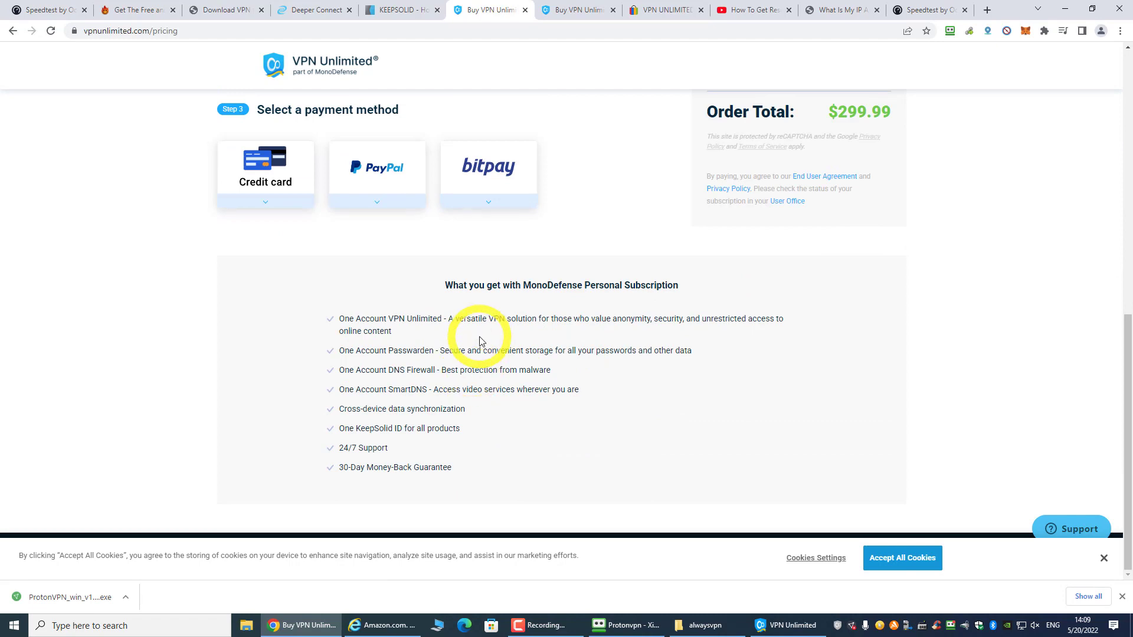
pyautogui.scroll(3, 480, 345)
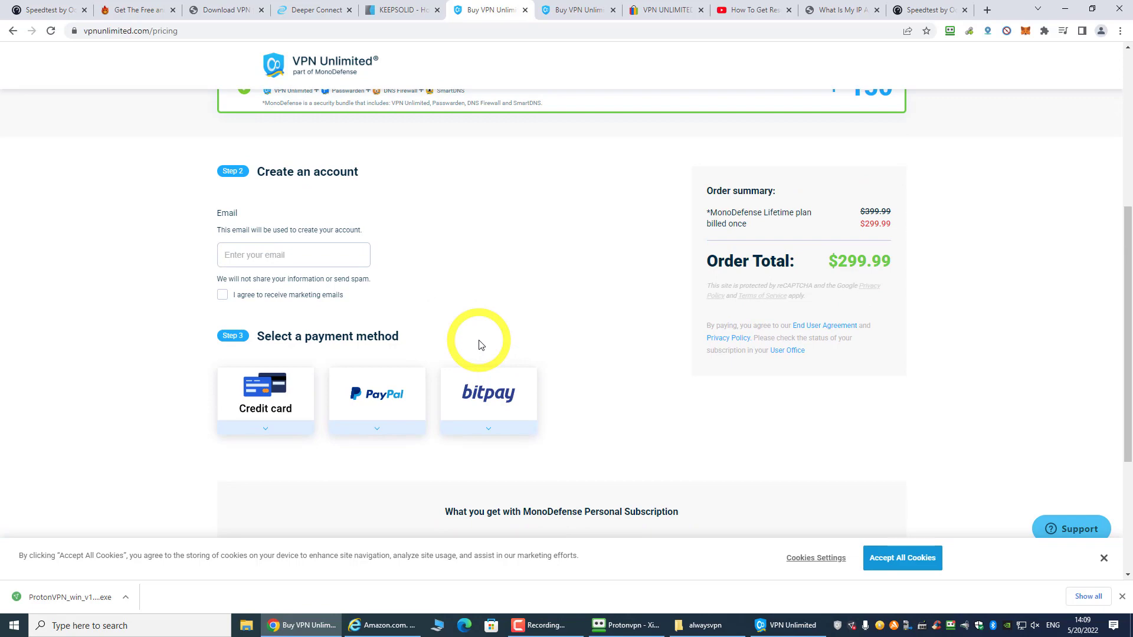
# Check the account's subscription type in the VPN Unlimited app and return to the plan prices in the browser
pyautogui.click(788, 626)
pyautogui.click(418, 125)
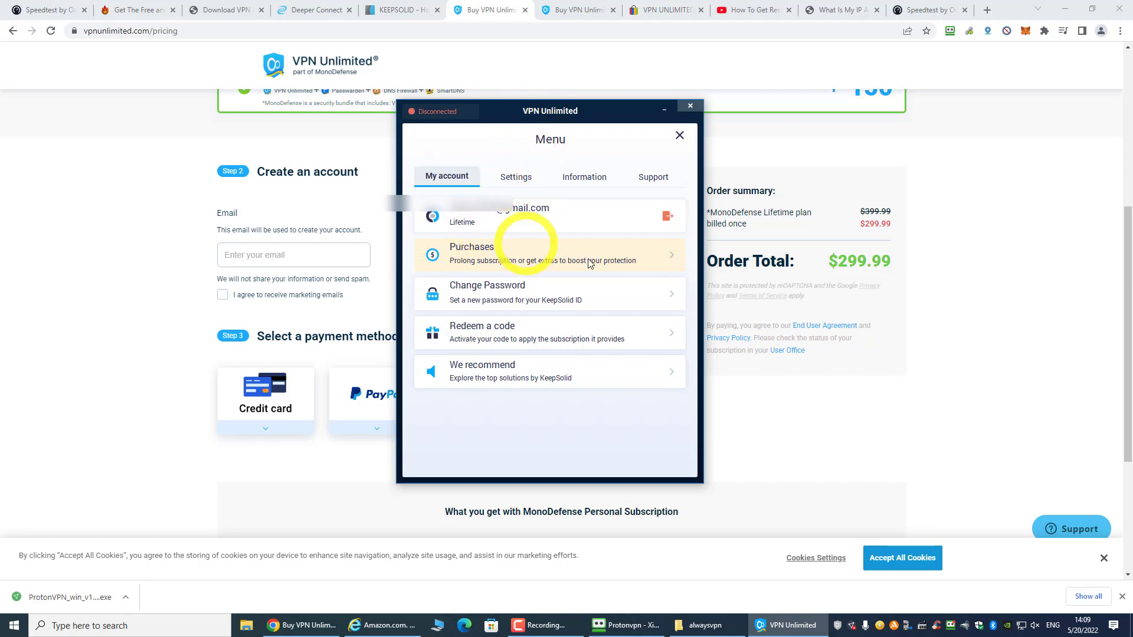
pyautogui.click(978, 302)
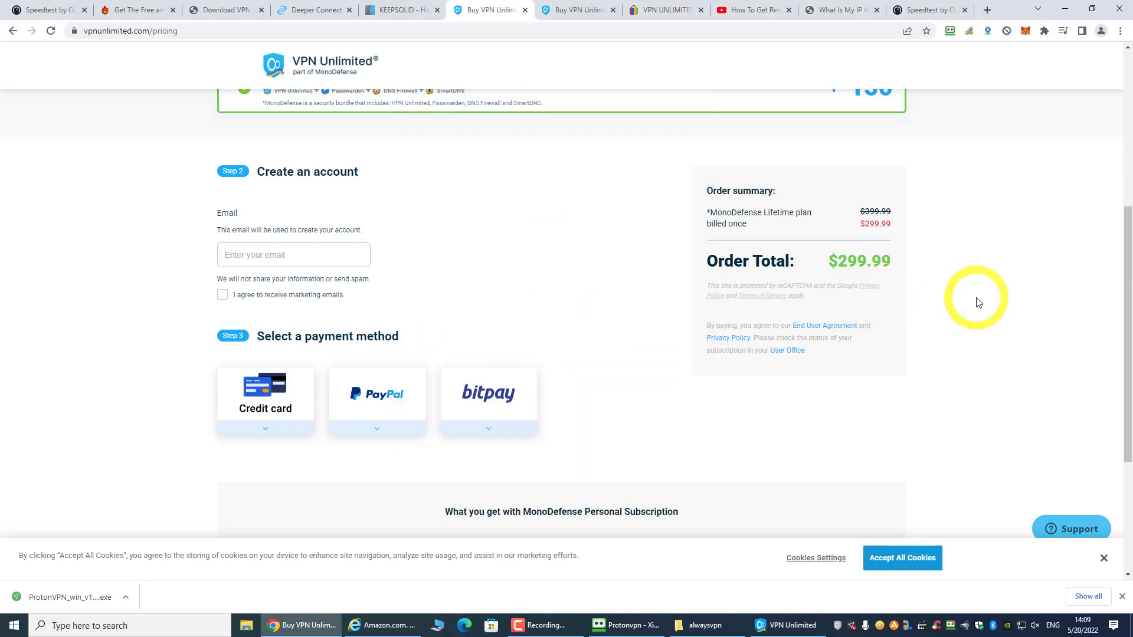
pyautogui.scroll(5, 978, 302)
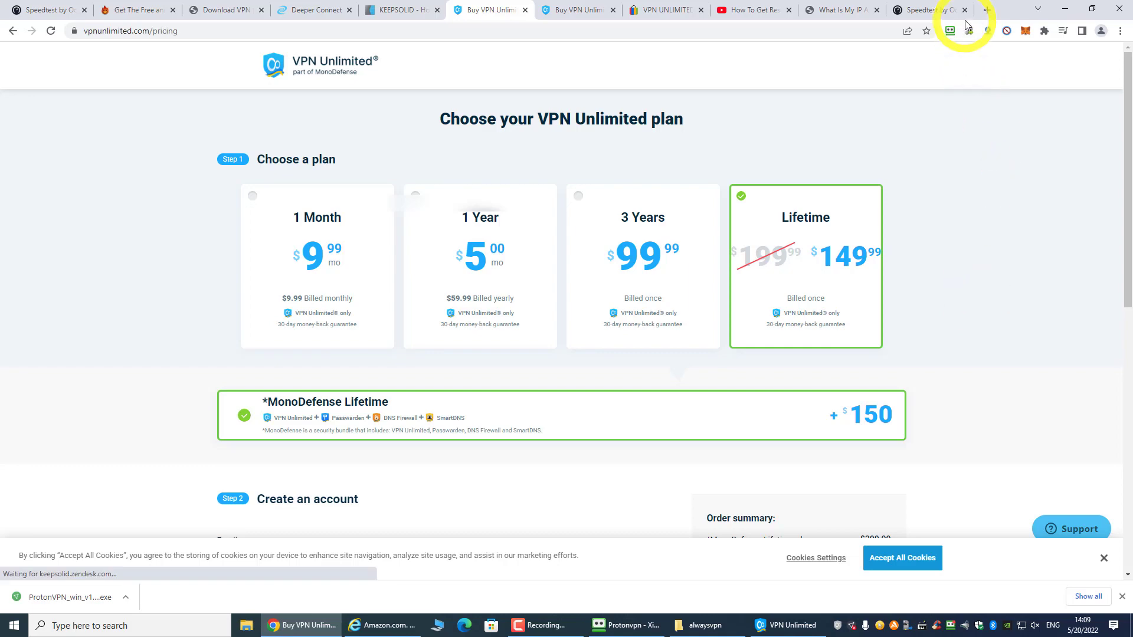
# Minimize the browser, close the VPN Unlimited window and look through its server list from the system tray
pyautogui.click(1065, 8)
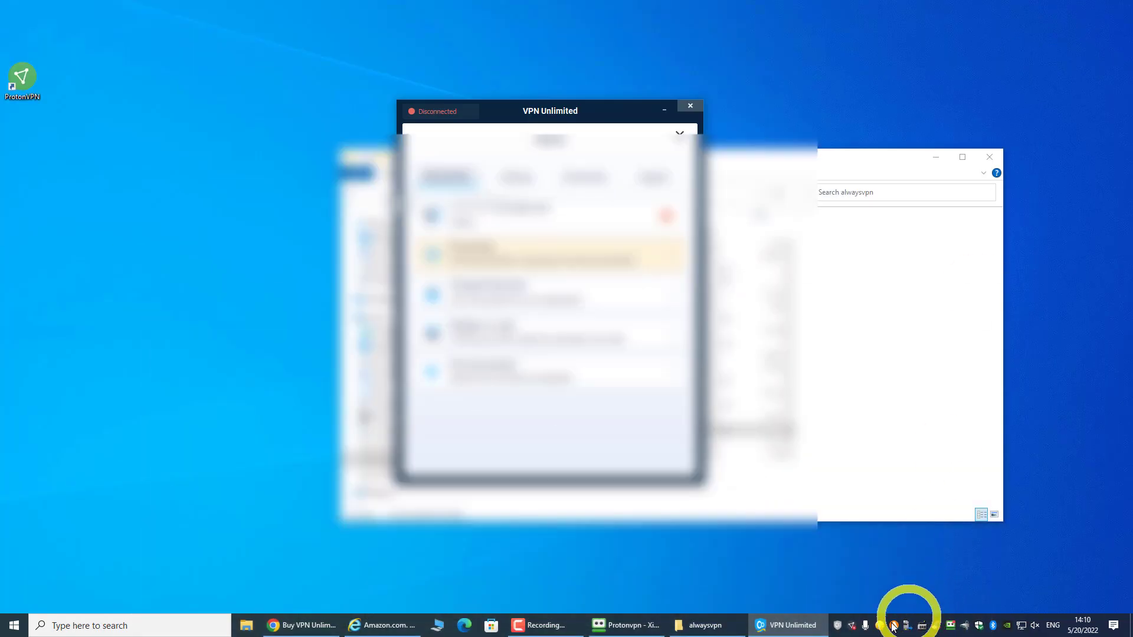
pyautogui.click(690, 109)
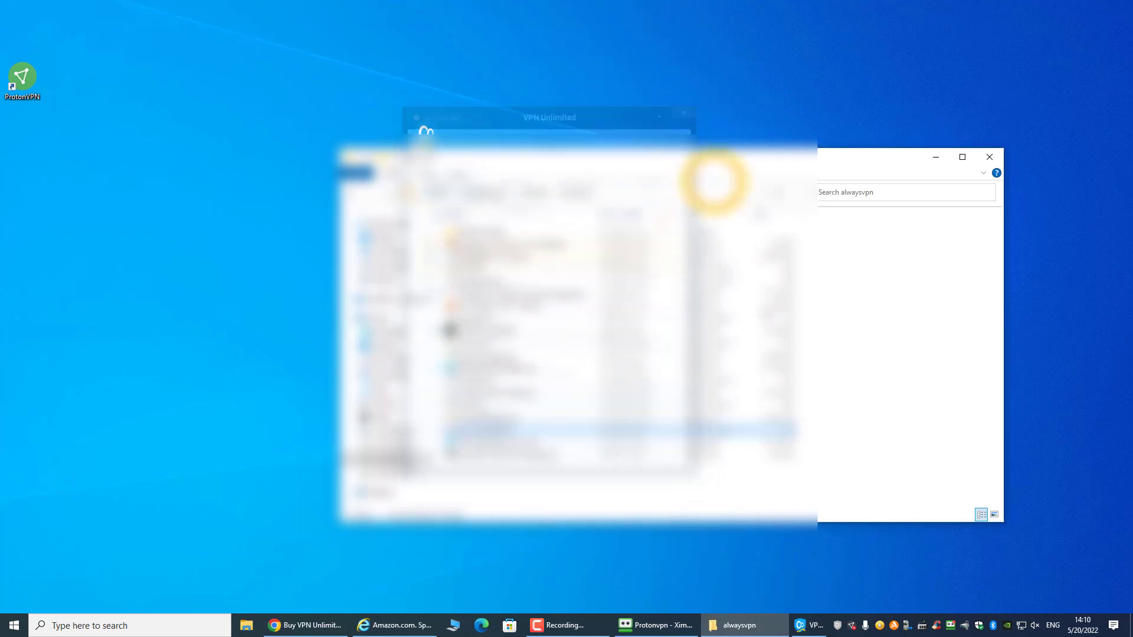
pyautogui.rightClick(837, 625)
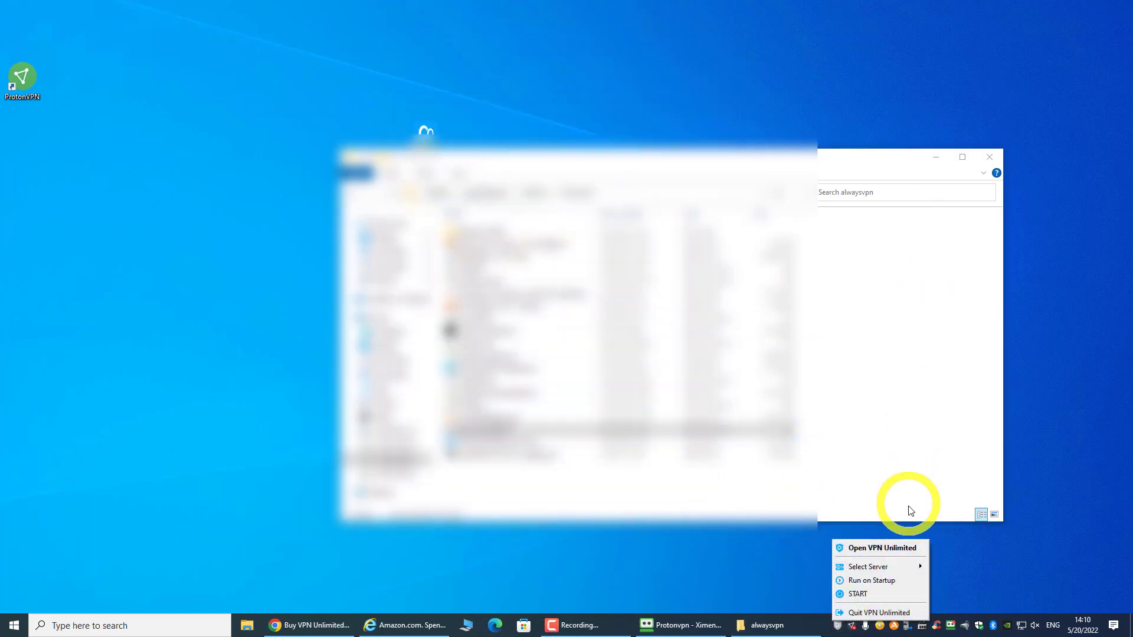
pyautogui.moveTo(879, 566)
pyautogui.scroll(-10, 1039, 310)
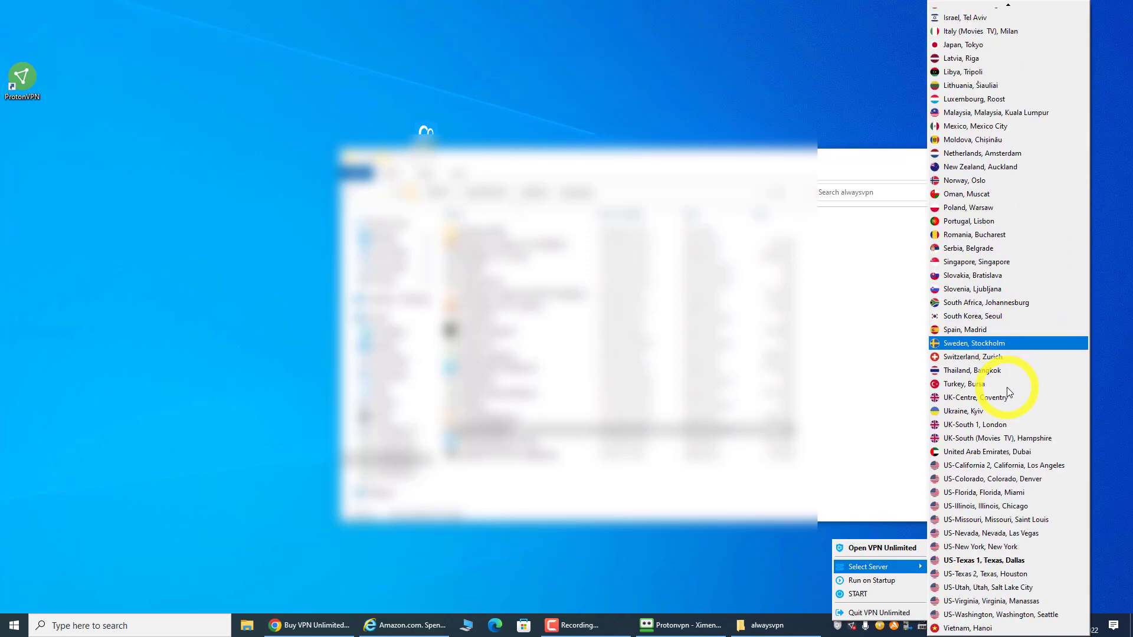
pyautogui.scroll(10, 1009, 393)
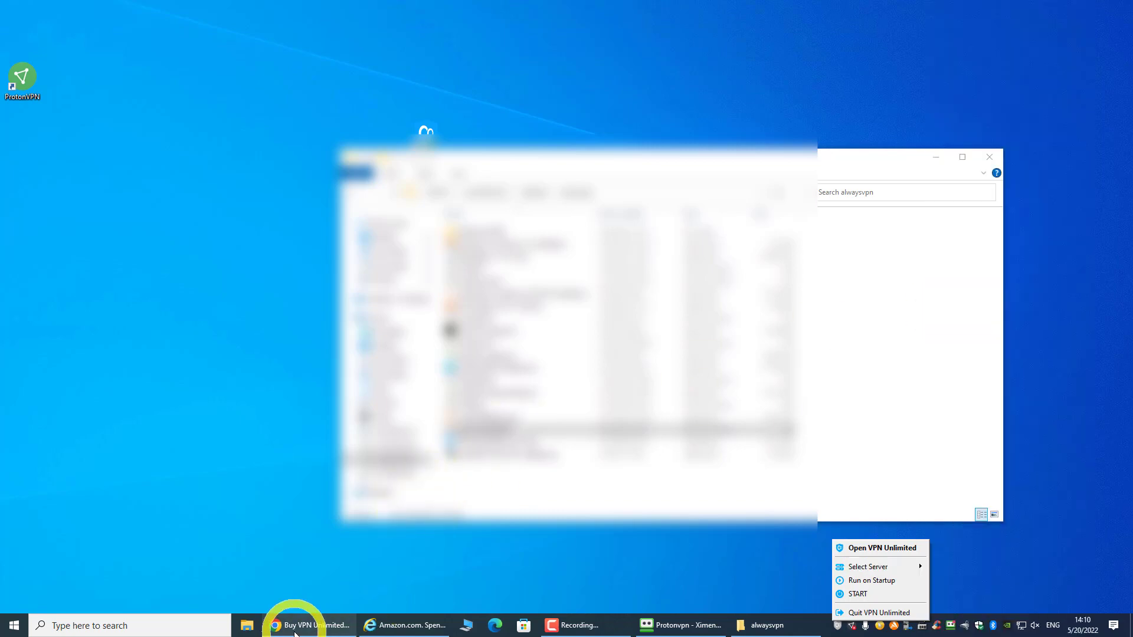
# Switch back to the browser and view the eBay listing for the VPN Unlimited lifetime plan
pyautogui.click(328, 621)
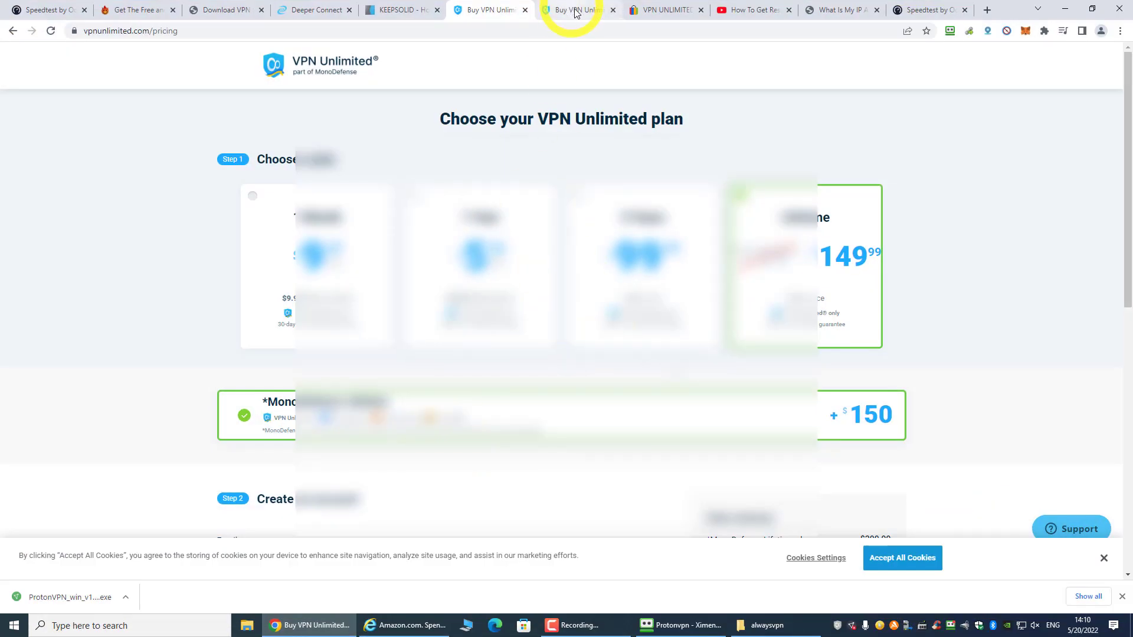
pyautogui.click(660, 10)
pyautogui.scroll(2, 737, 301)
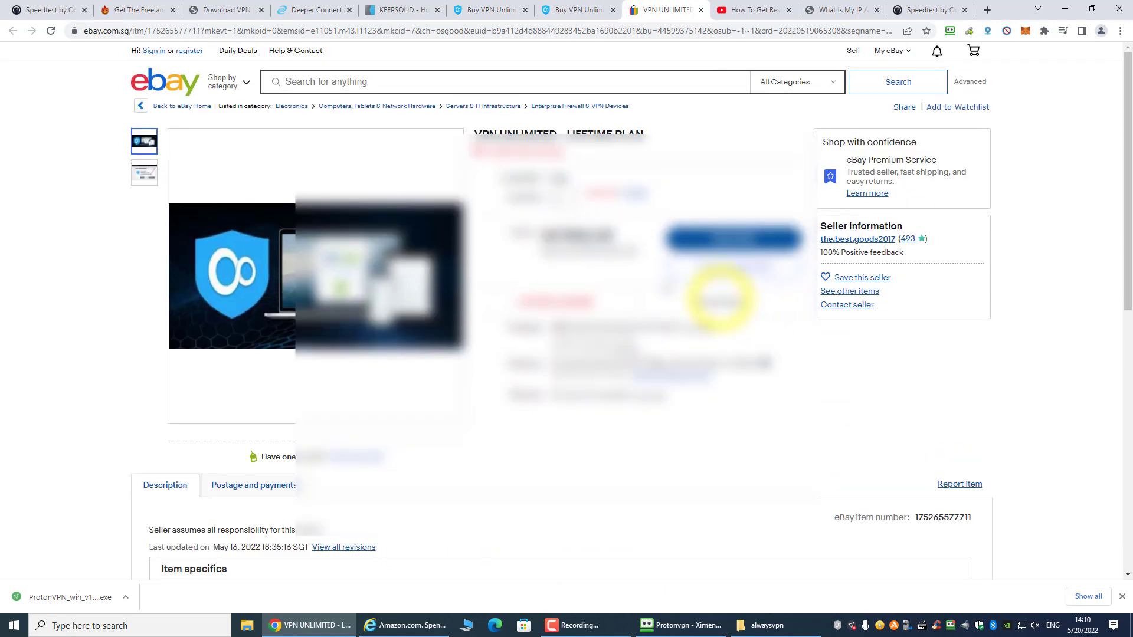